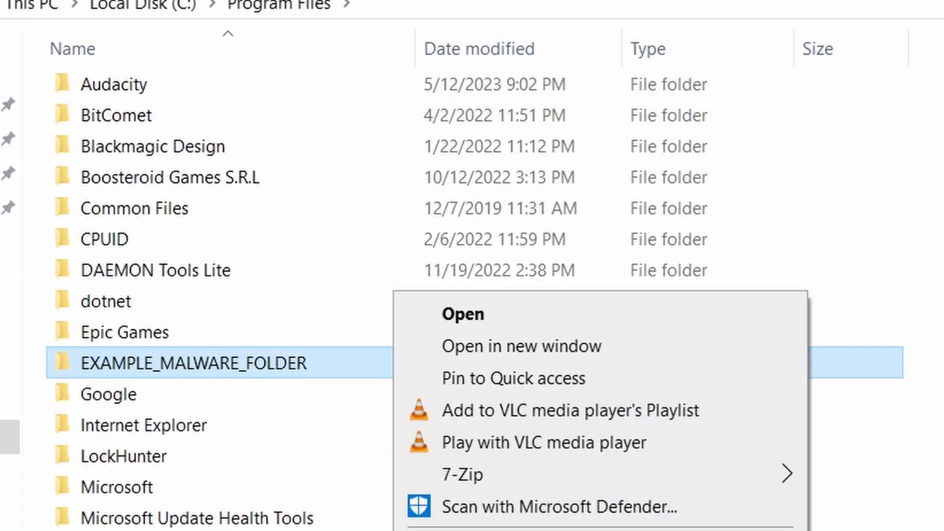
Try to delete the EXAMPLE_MALWARE_FOLDER folder from Program Files, retrying the deletion once.
key("Delete")
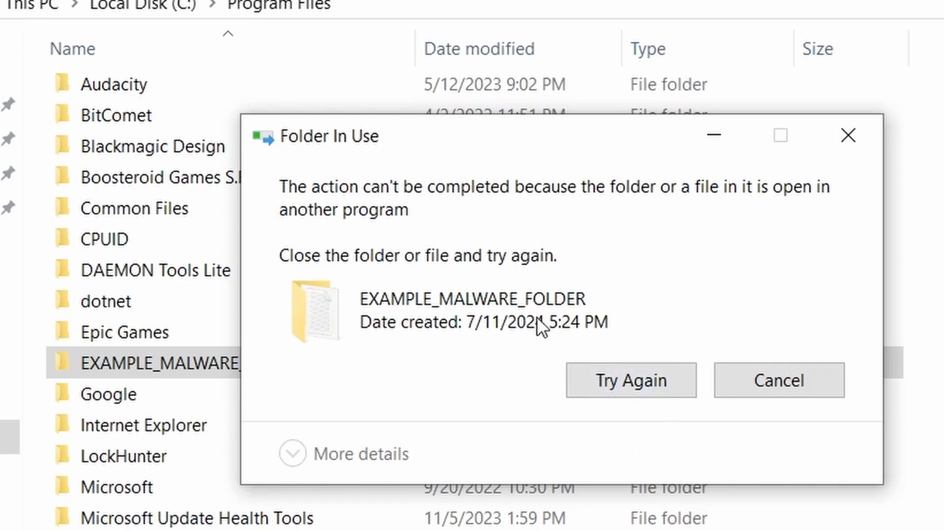
left_click(619, 388)
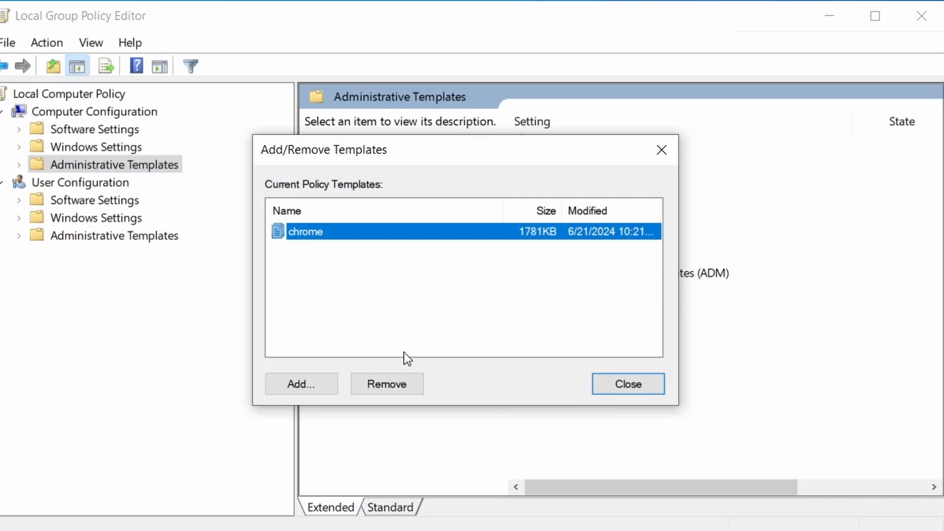
Remove the chrome template from the current policy templates in Local Group Policy Editor and close the template list.
left_click(397, 380)
left_click(639, 384)
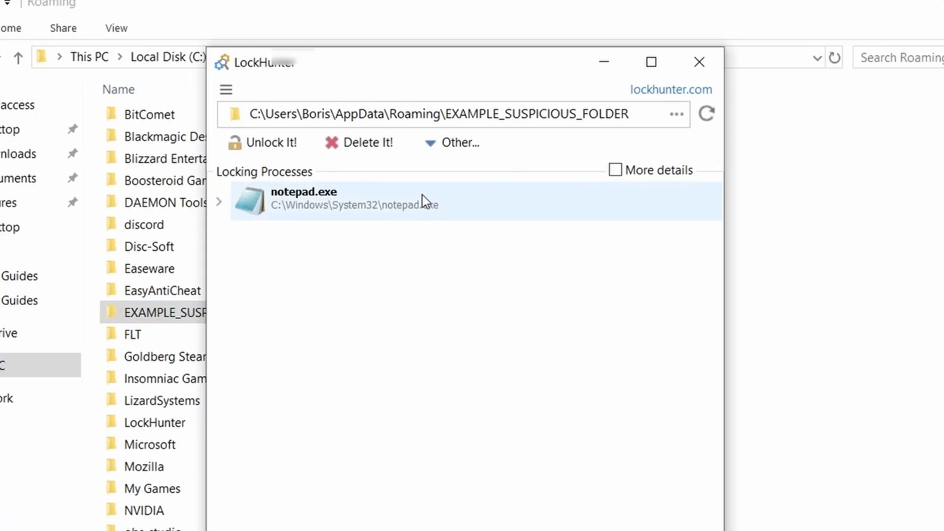
Delete the locked EXAMPLE_SUSPICIOUS_FOLDER in AppData\Roaming with LockHunter.
left_click(385, 147)
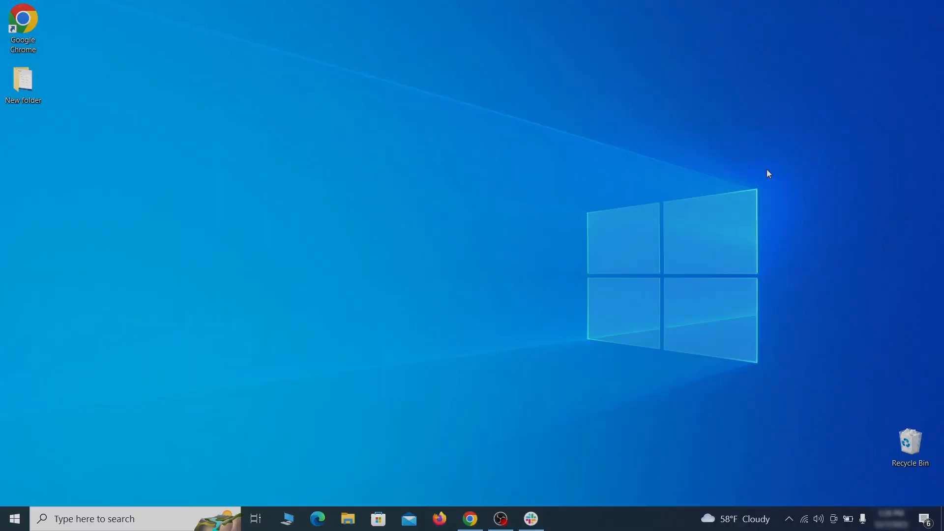
Search Windows for "apps & features" and open the Apps & features settings.
key("super")
type("apps & ")
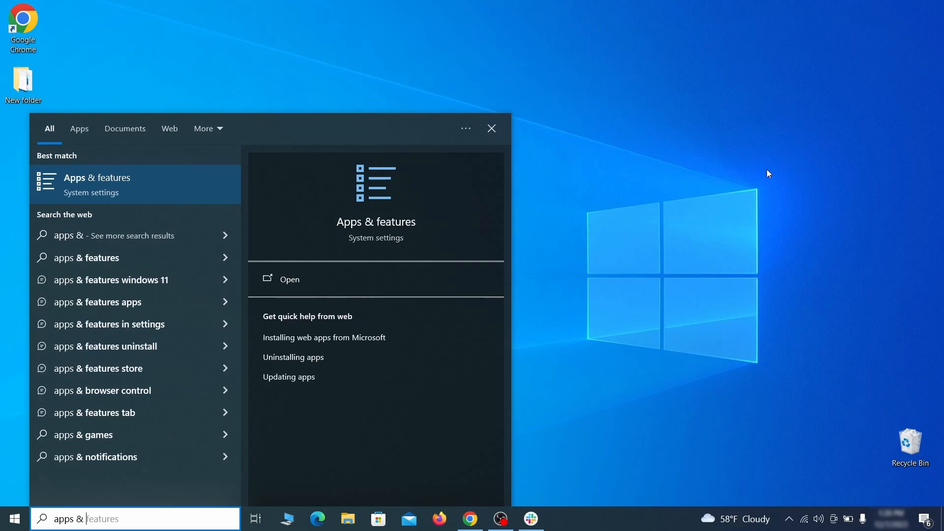
type("features")
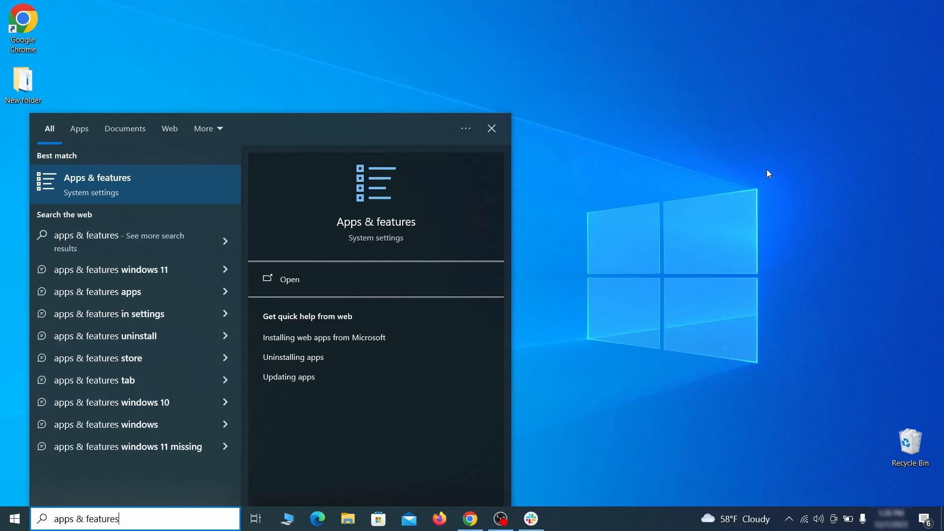
key("Return")
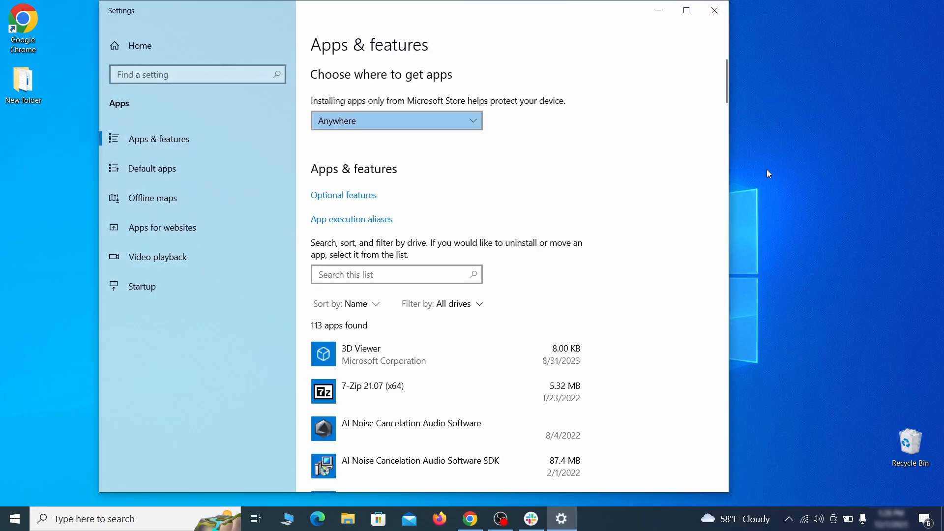
Sort the installed apps list by install date and look through the most recent entries.
left_click(363, 304)
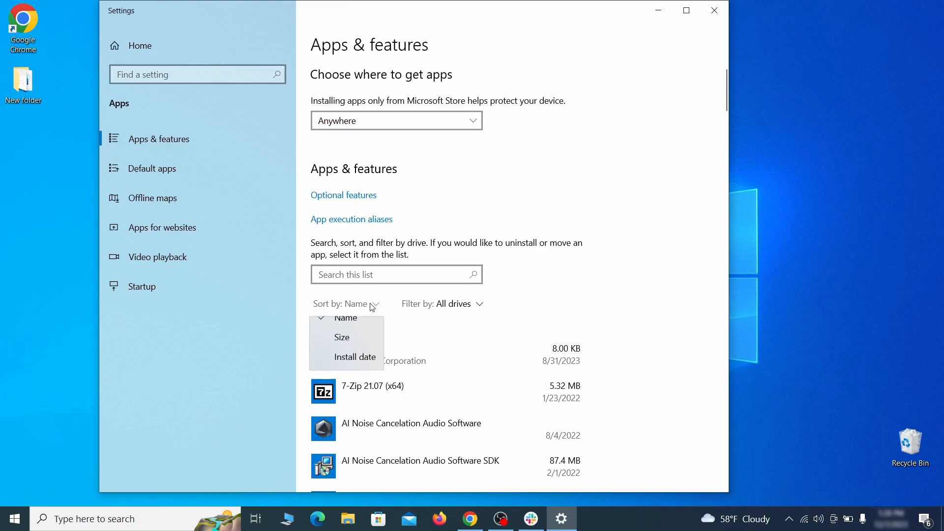
left_click(356, 368)
scroll(506, 328, "down", 2)
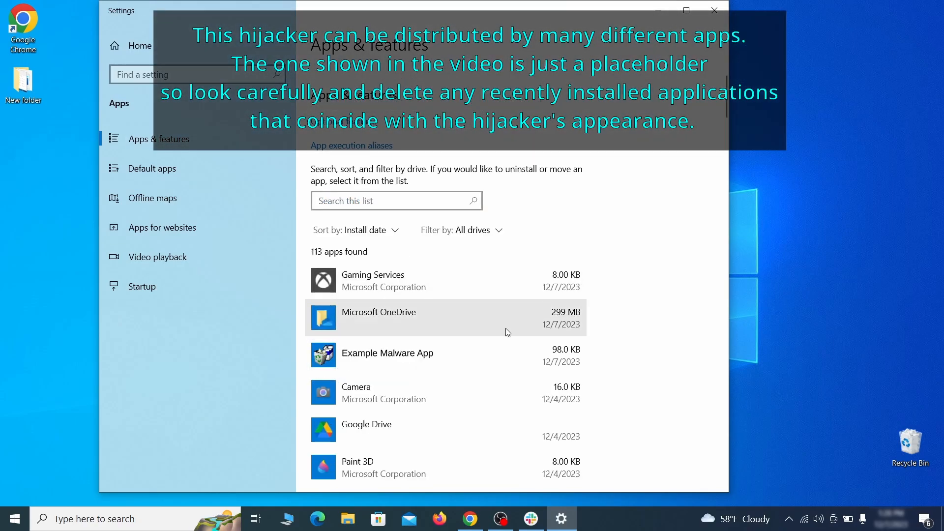
Uninstall Example Malware App, confirm the removal, and close Settings.
left_click(481, 351)
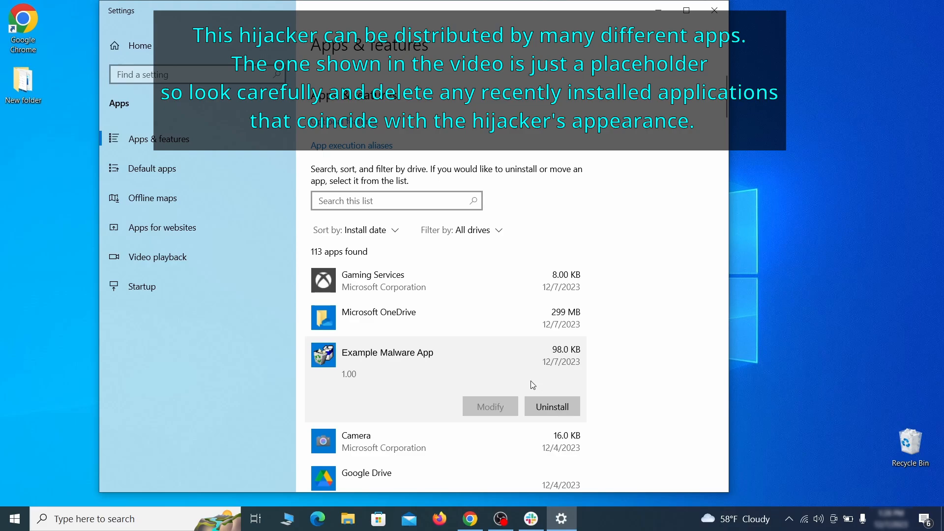
left_click(563, 405)
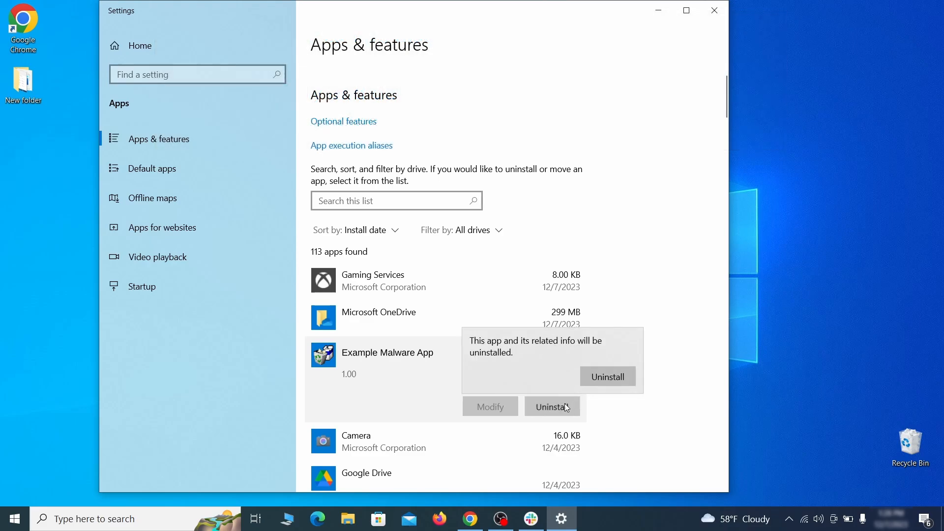
left_click(625, 377)
left_click(560, 375)
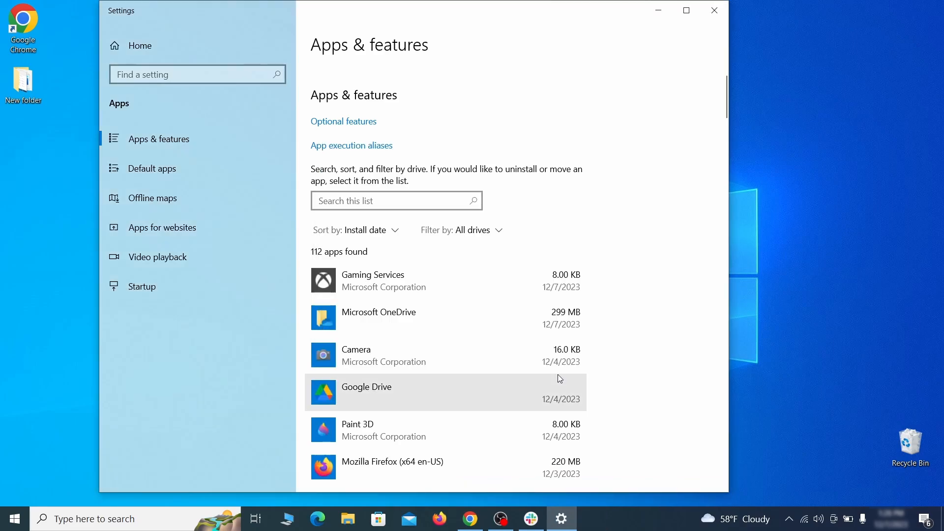
left_click(725, 14)
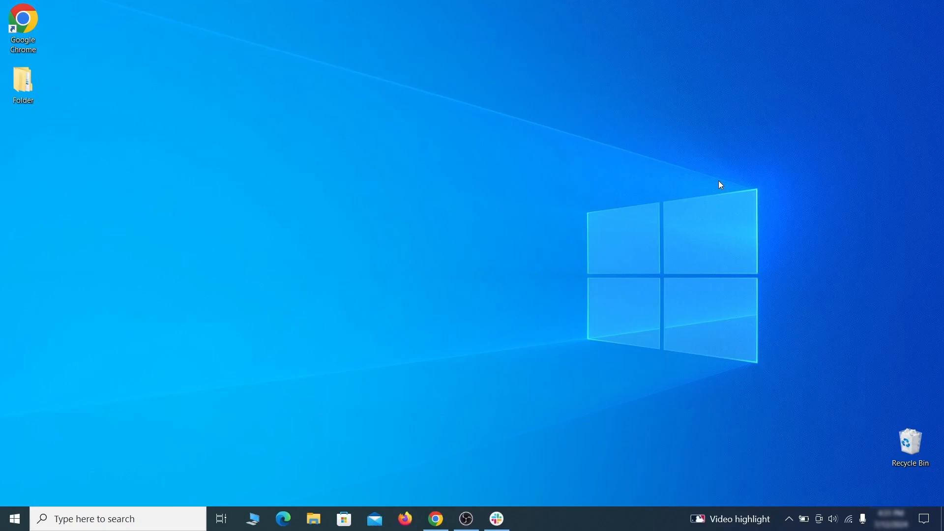
Open File Explorer Options and set hidden files, folders, and drives to be shown, applying the change.
left_click(20, 517)
type("folder options")
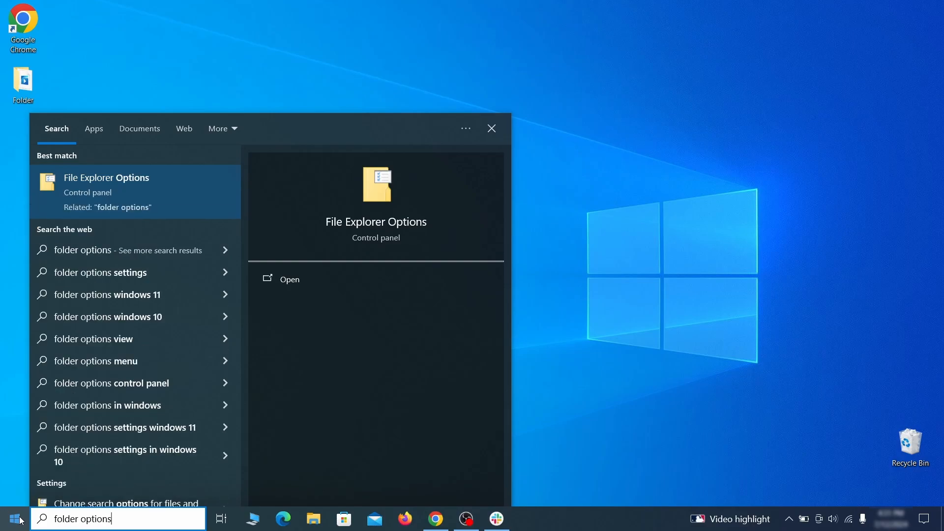
key("Return")
left_click(185, 119)
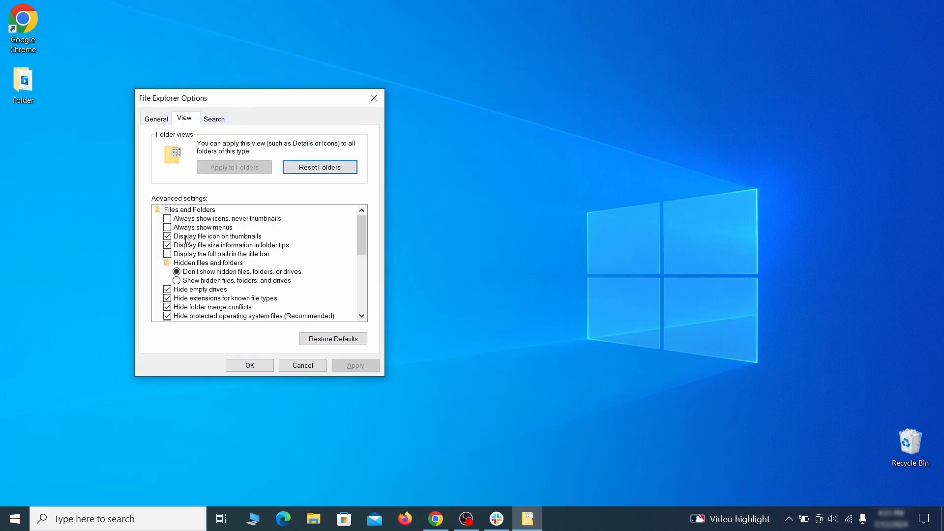
left_click(179, 280)
left_click(356, 365)
left_click(250, 366)
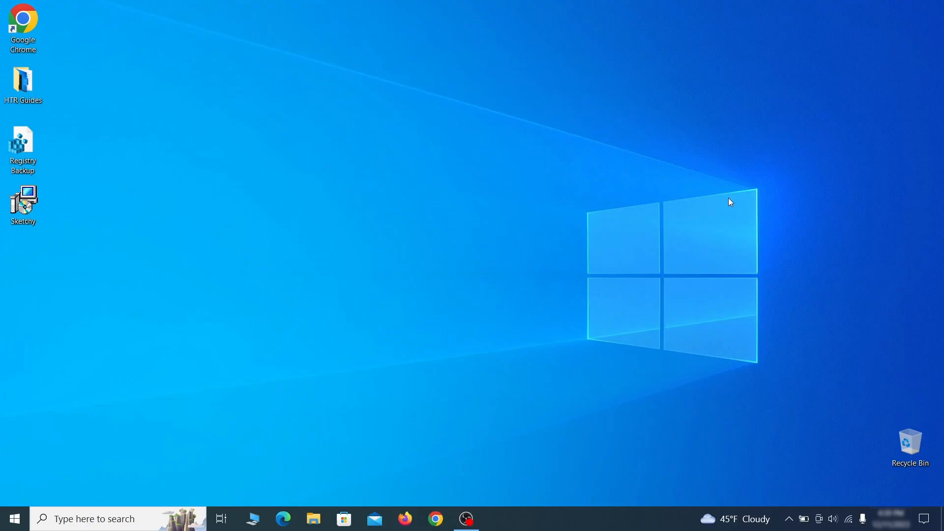
Open Task Scheduler and display the tasks in the Task Scheduler Library.
key("super")
type("task sched")
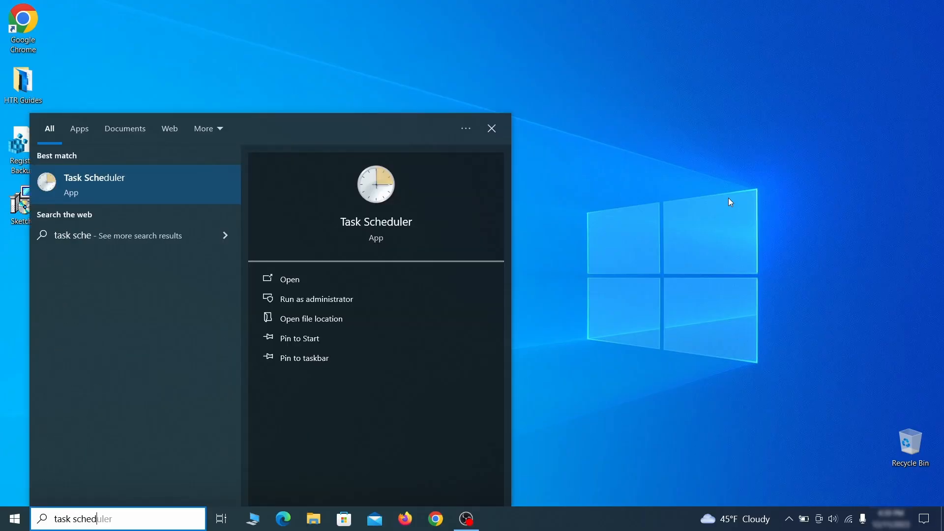
type("uler")
key("Return")
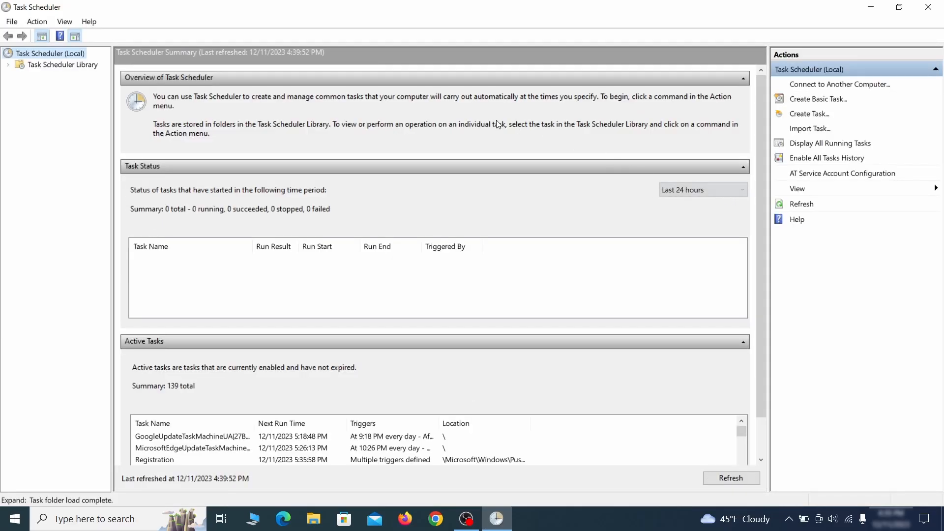
left_click(84, 65)
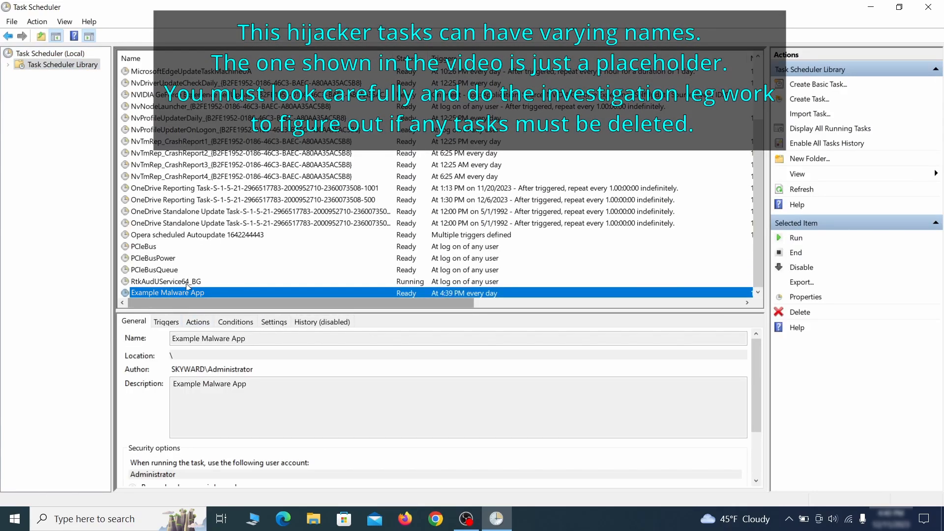
Inspect the triggers and actions in the Example Malware App task's properties, then close the properties.
right_click(271, 294)
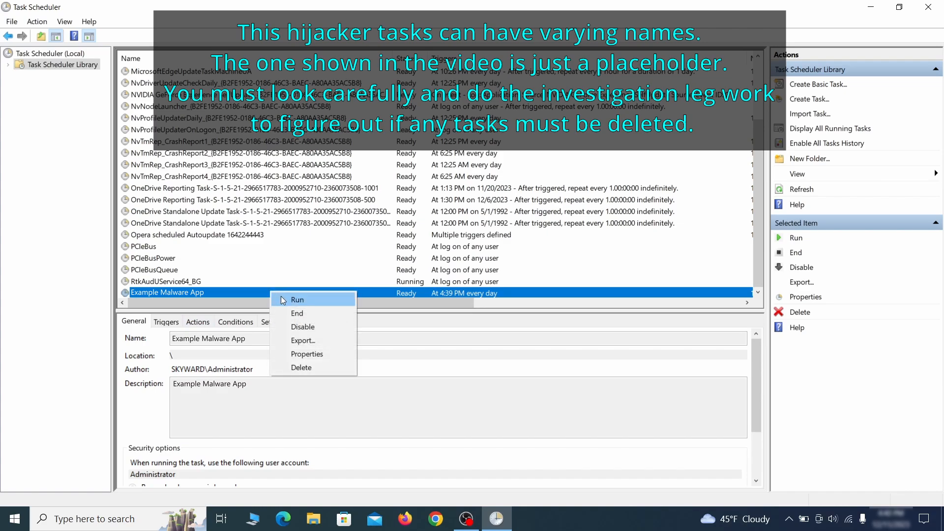
left_click(311, 358)
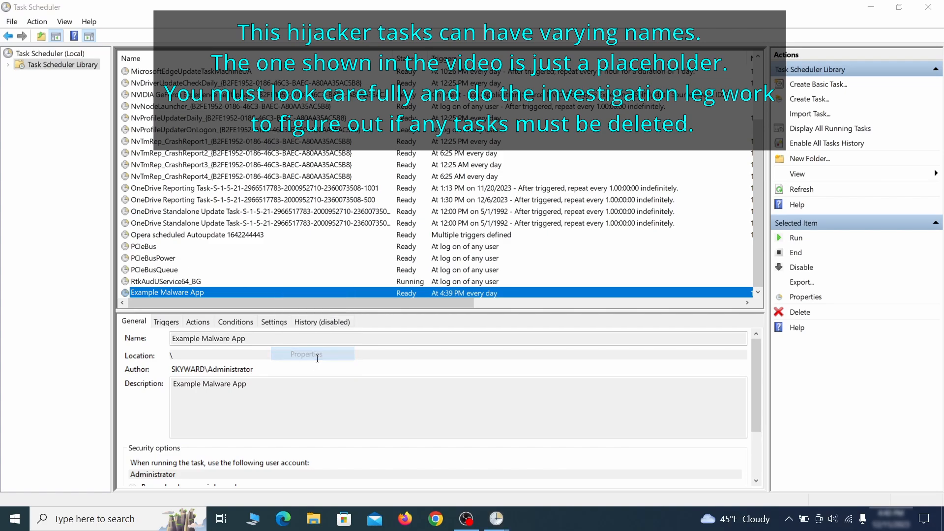
left_click(114, 83)
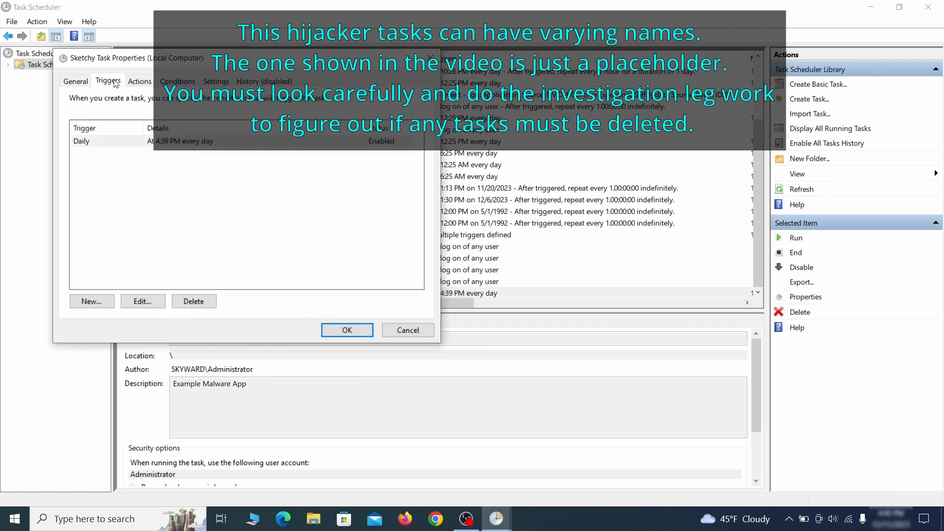
left_click(145, 82)
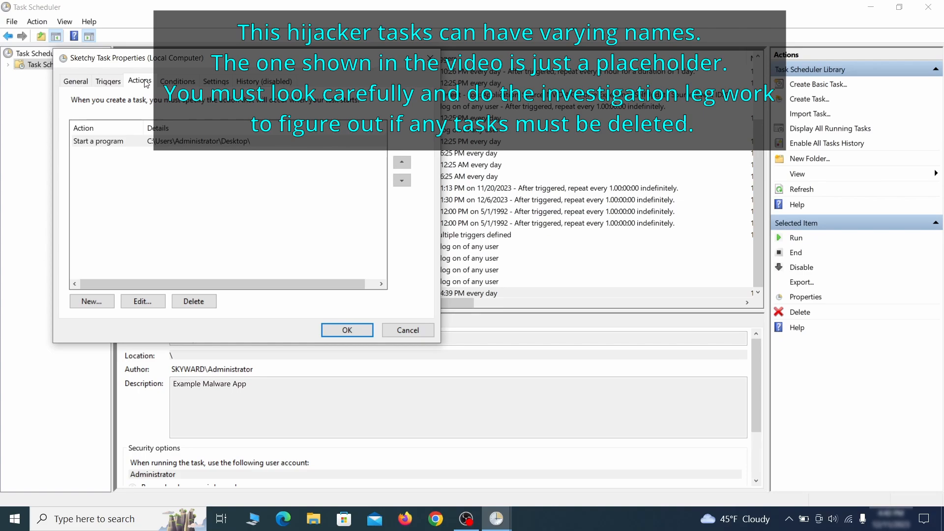
key("Escape")
Delete the Example Malware App task from the Task Scheduler Library and confirm the deletion.
right_click(303, 293)
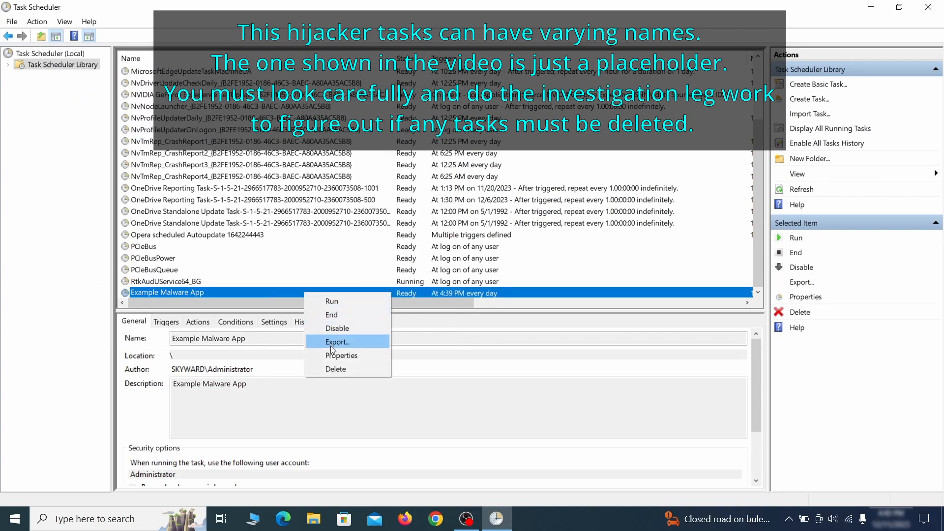
left_click(336, 369)
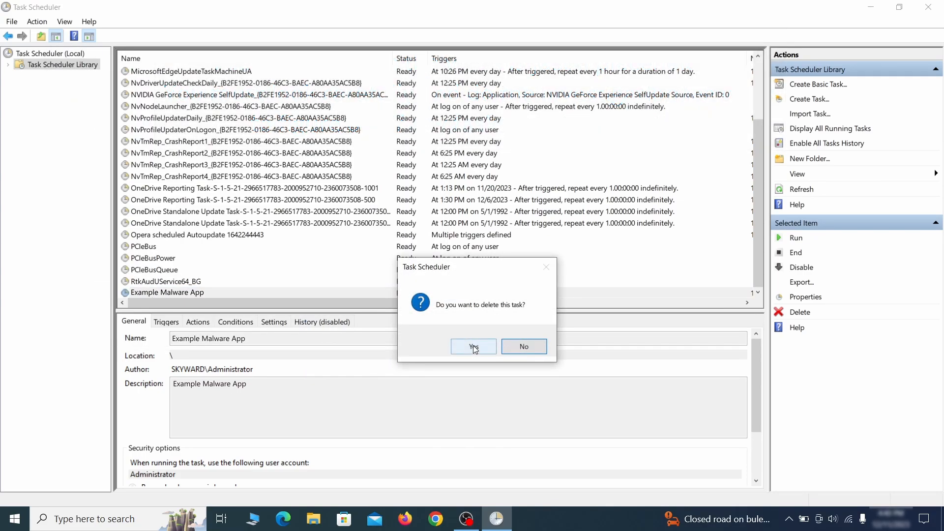
left_click(475, 347)
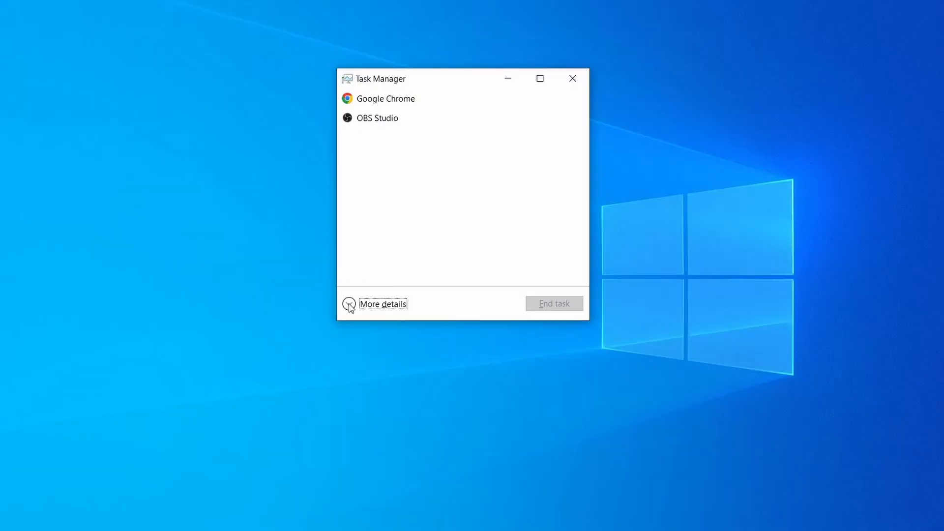
Expand Task Manager to its detailed view and sort the processes by CPU usage, then by memory usage.
left_click(350, 305)
left_click(465, 110)
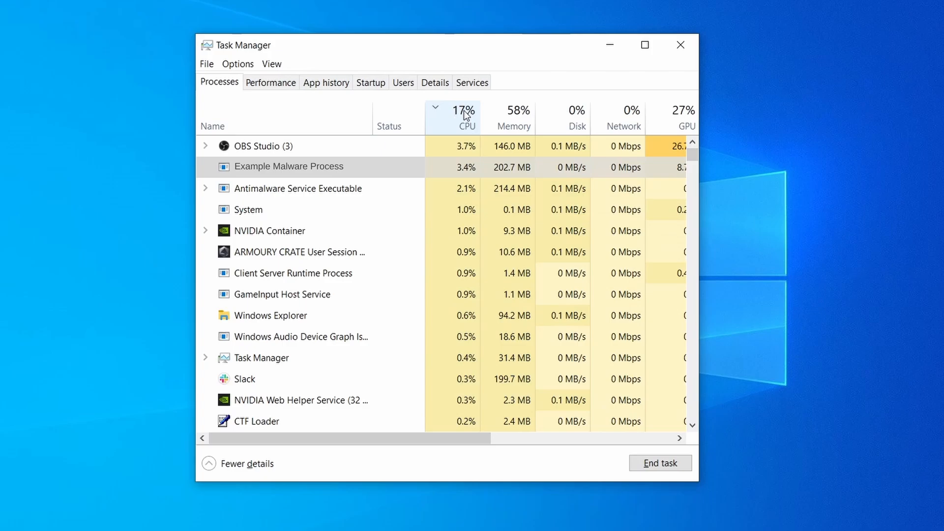
left_click(514, 115)
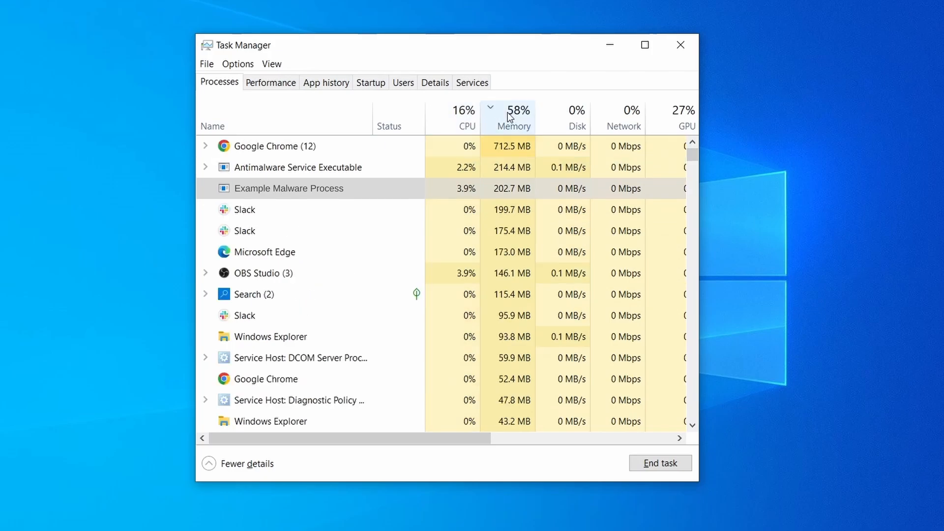
Open the file location of Example Malware Process and delete all files in the Example Malware App folder.
right_click(451, 189)
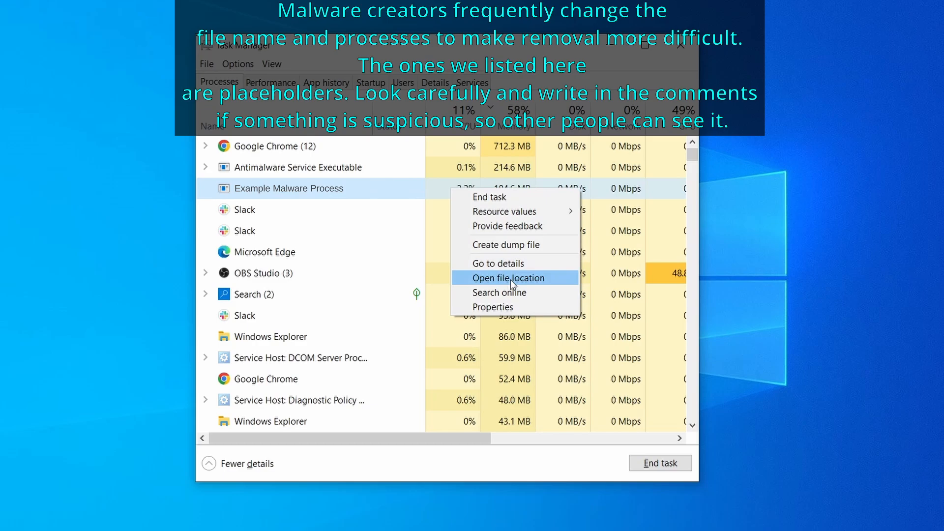
left_click(510, 278)
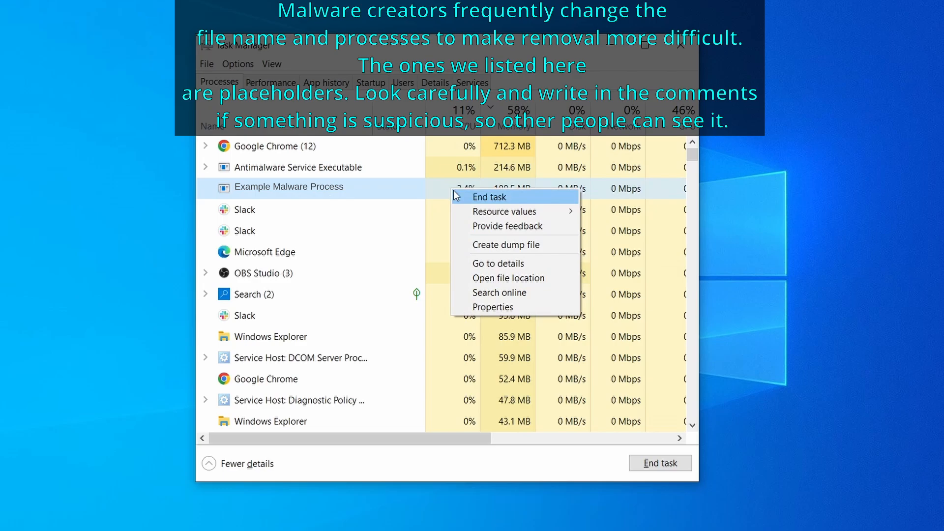
right_click(328, 152)
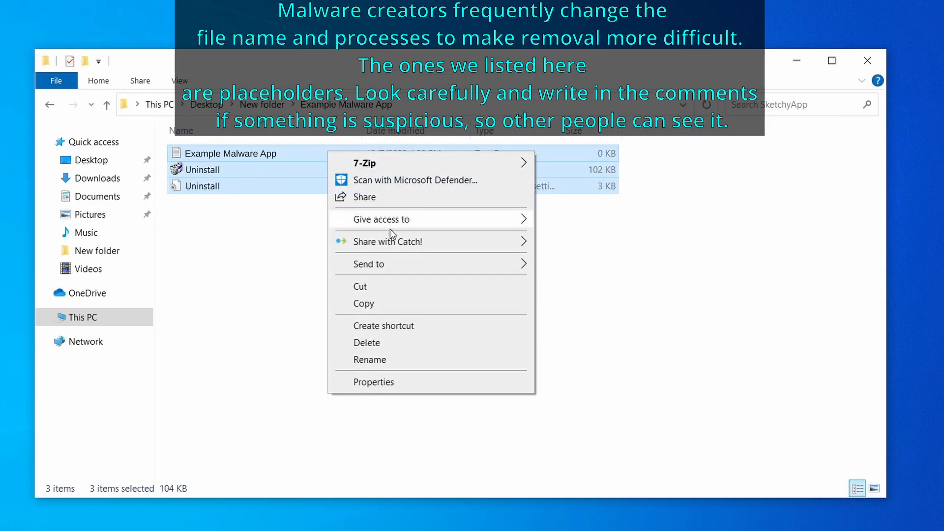
left_click(409, 344)
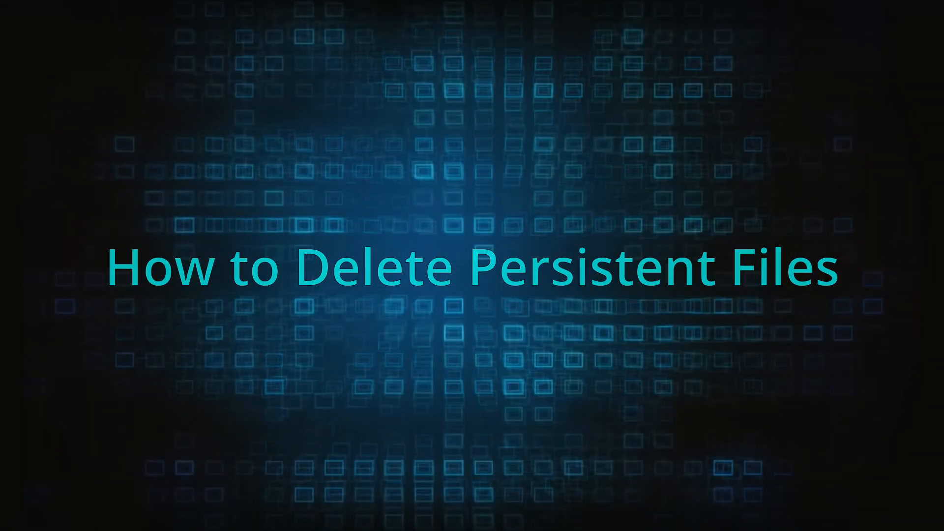
Try to delete EXAMPLE_MALWARE_FOLDER from C:\Program Files.
right_click(402, 224)
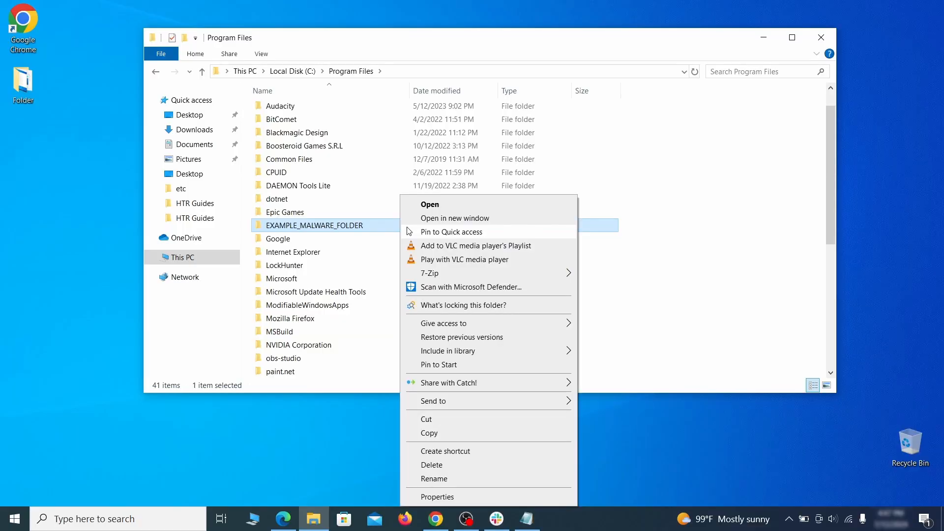
left_click(453, 471)
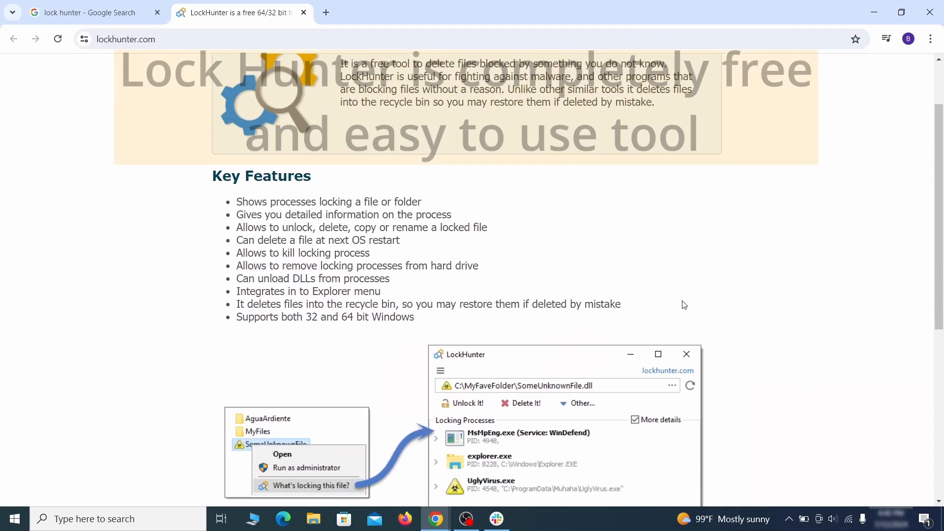
Download LockHunter from lockhunter.com and install it on the computer.
scroll(683, 305, "down", 5)
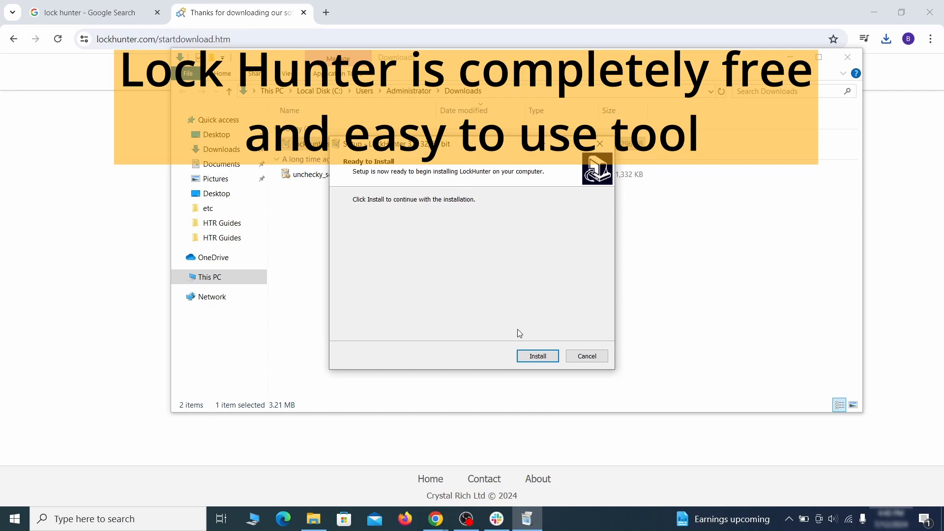
left_click(538, 356)
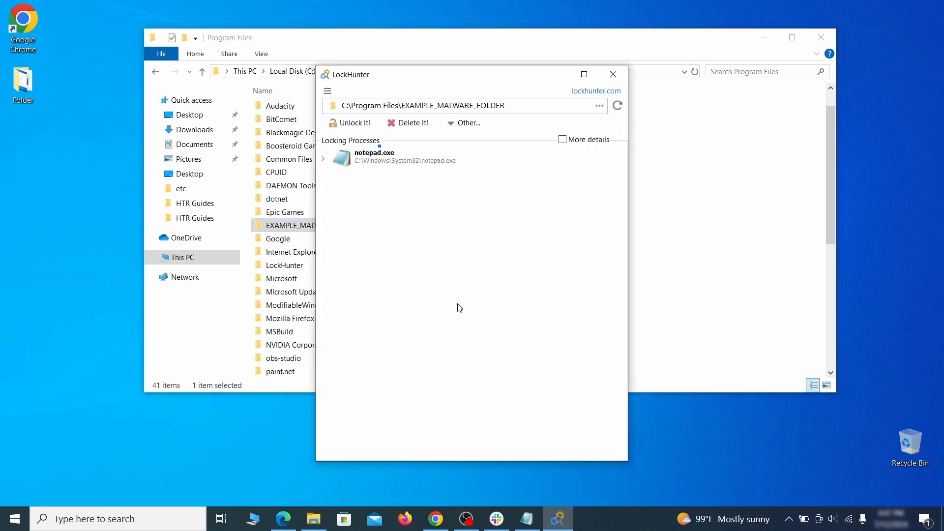
Unlock and delete EXAMPLE_MALWARE_FOLDER from C:\Program Files with LockHunter, confirm the deletion, and close LockHunter.
left_click(421, 126)
left_click(520, 308)
left_click(613, 74)
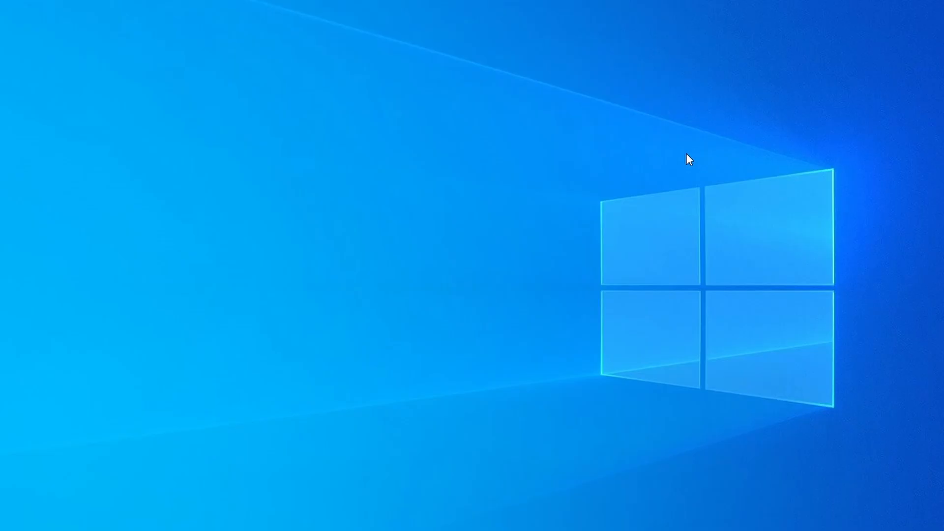
Reopen Task Manager and check the remaining processes, sorted by CPU usage and by memory usage.
key("ctrl+shift+Escape")
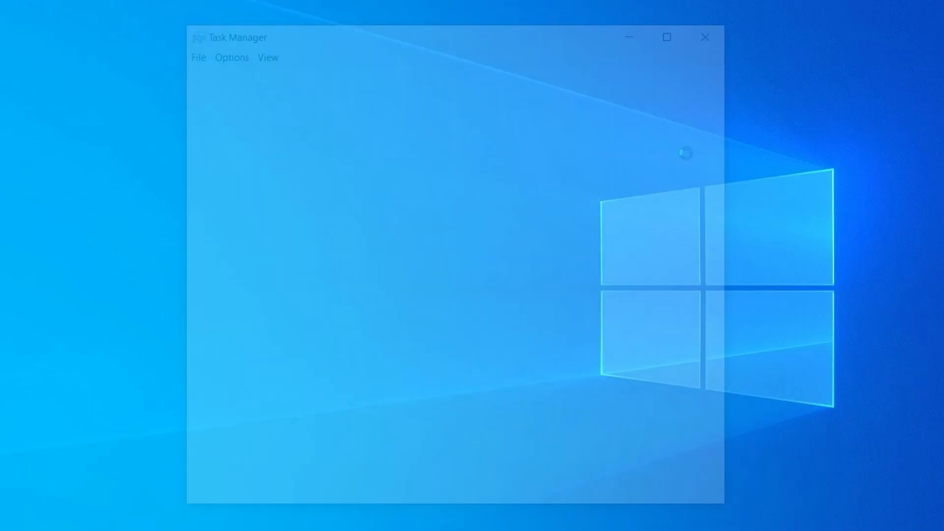
left_click(462, 116)
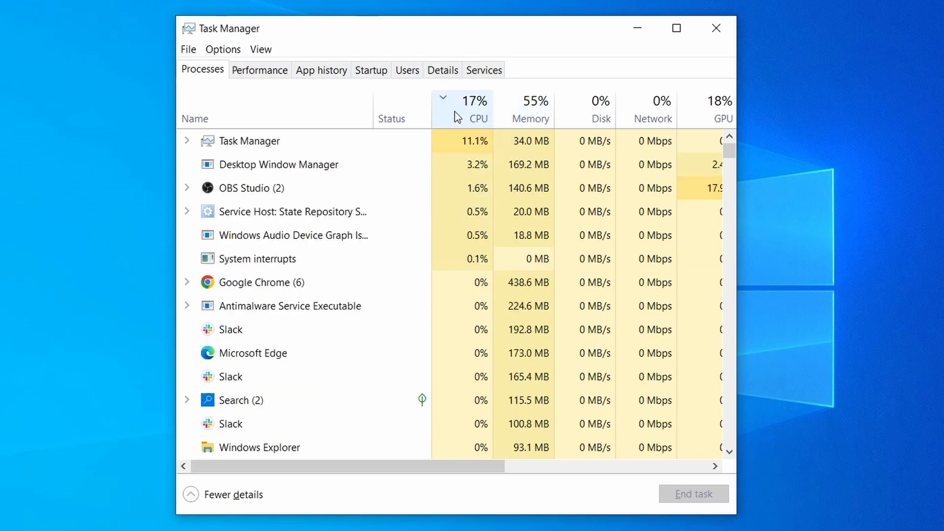
left_click(537, 108)
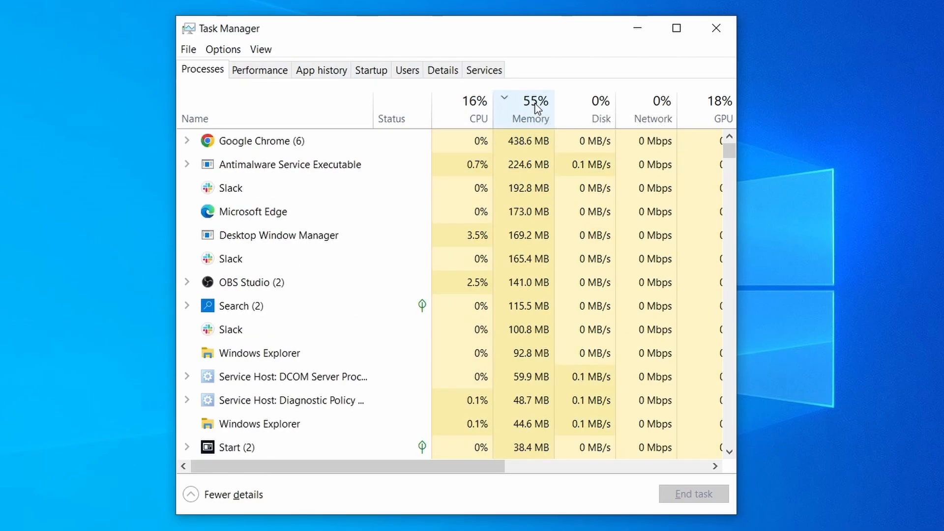
scroll(410, 332, "down", 2)
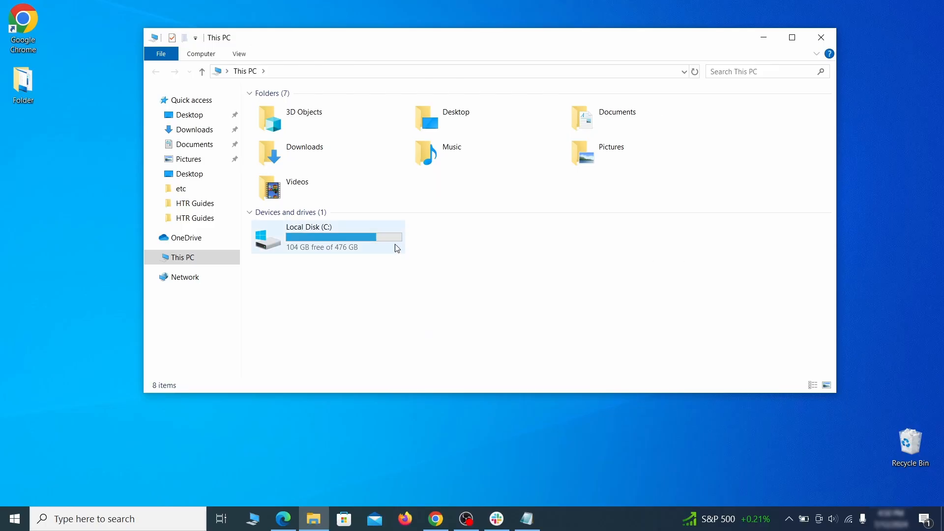
Open the AppData\Roaming folder of the personal user profile on Local Disk (C:).
double_click(394, 247)
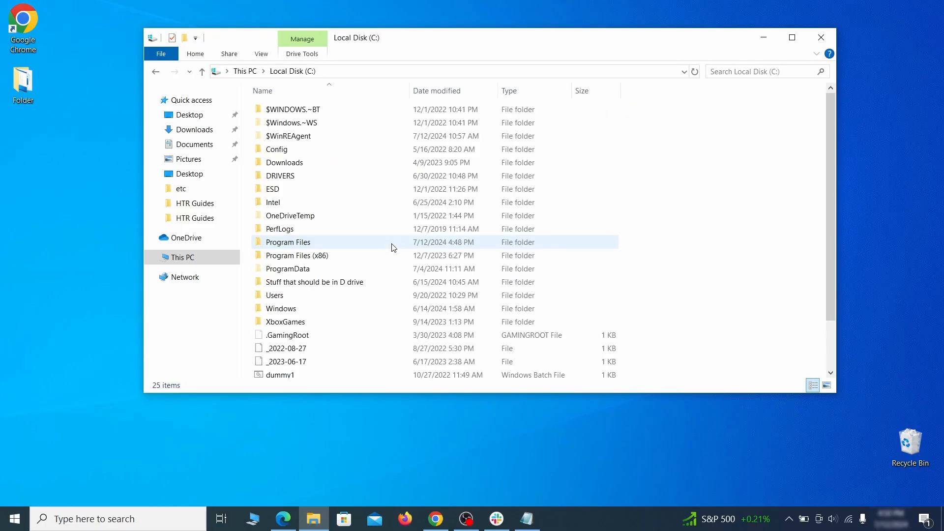
double_click(301, 298)
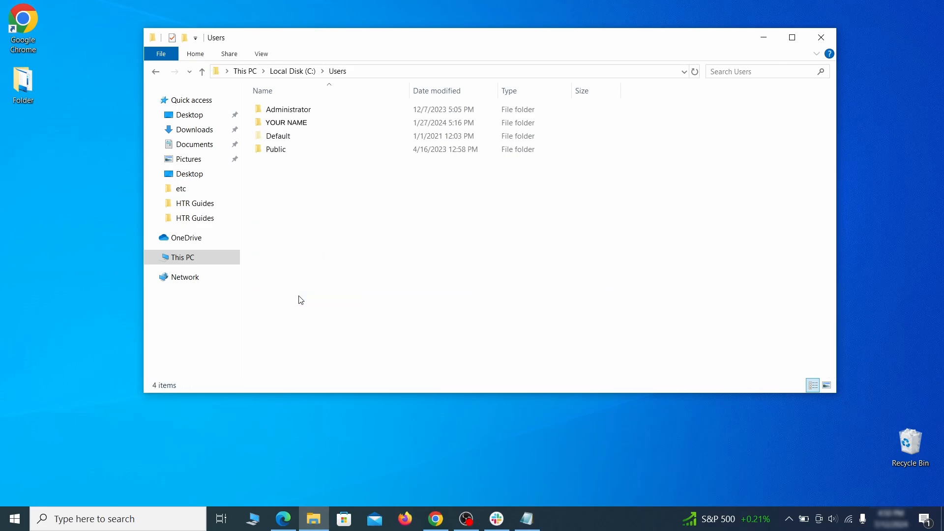
double_click(397, 128)
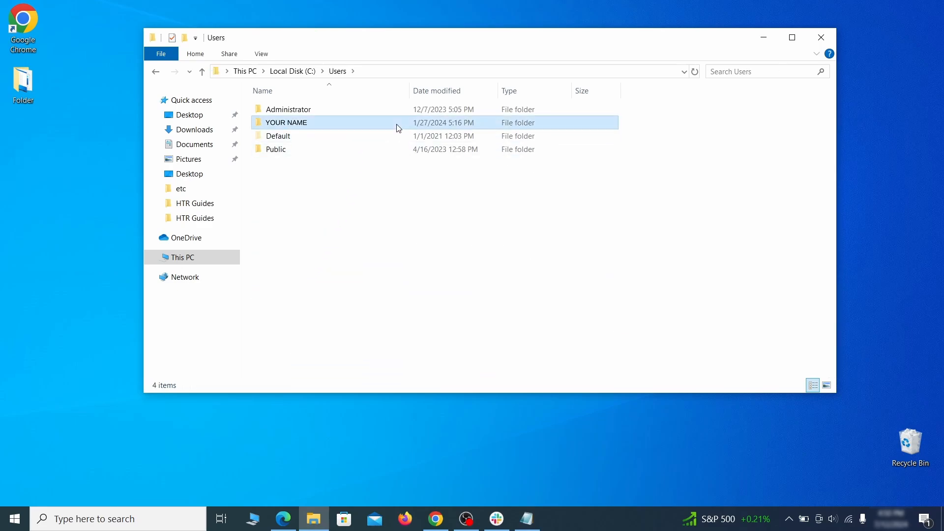
double_click(391, 176)
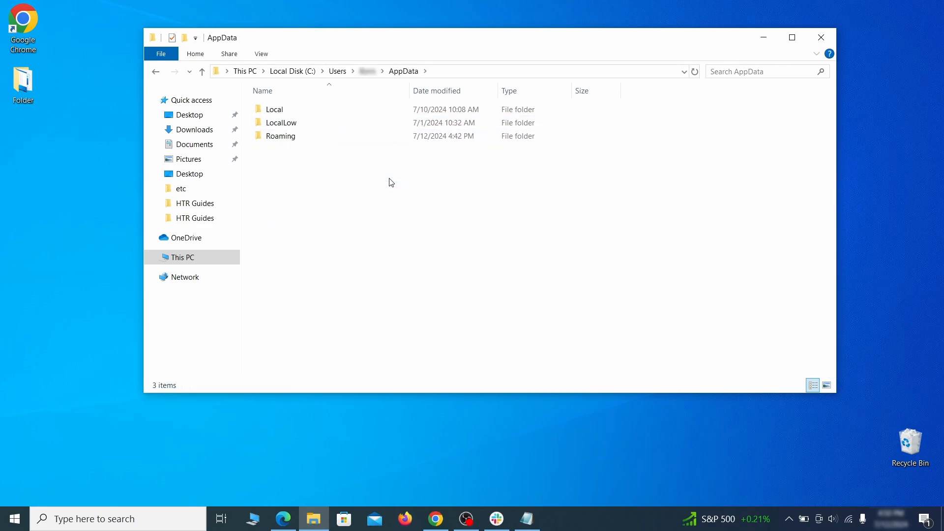
double_click(387, 137)
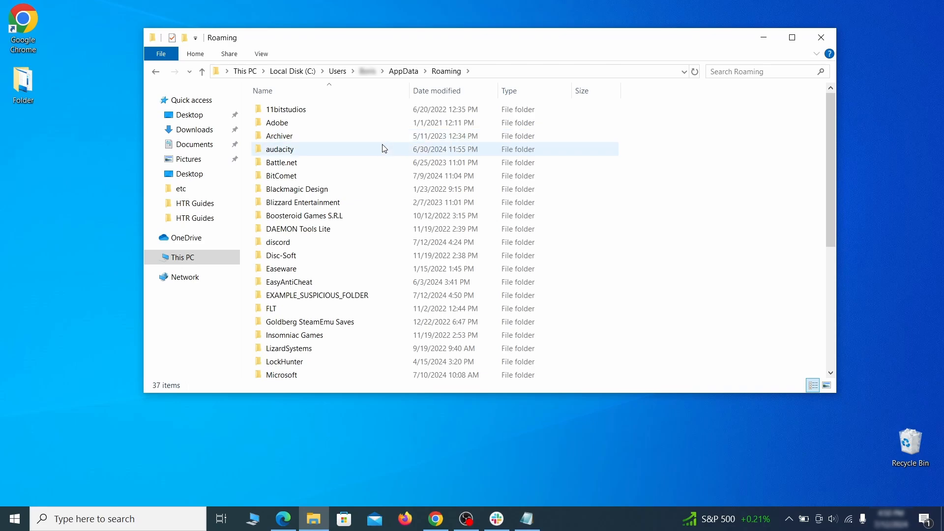
Try to delete EXAMPLE_SUSPICIOUS_FOLDER from the Roaming folder.
scroll(379, 177, "down", 1)
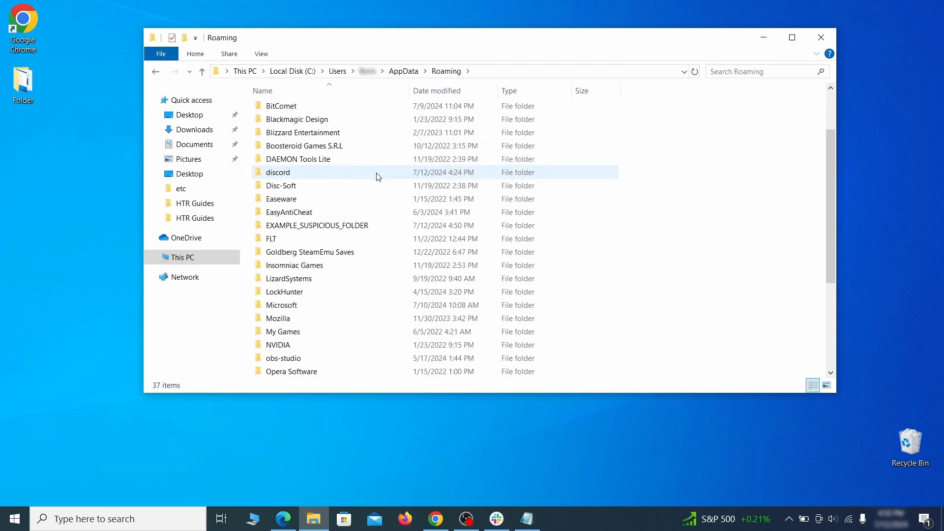
left_click(387, 227)
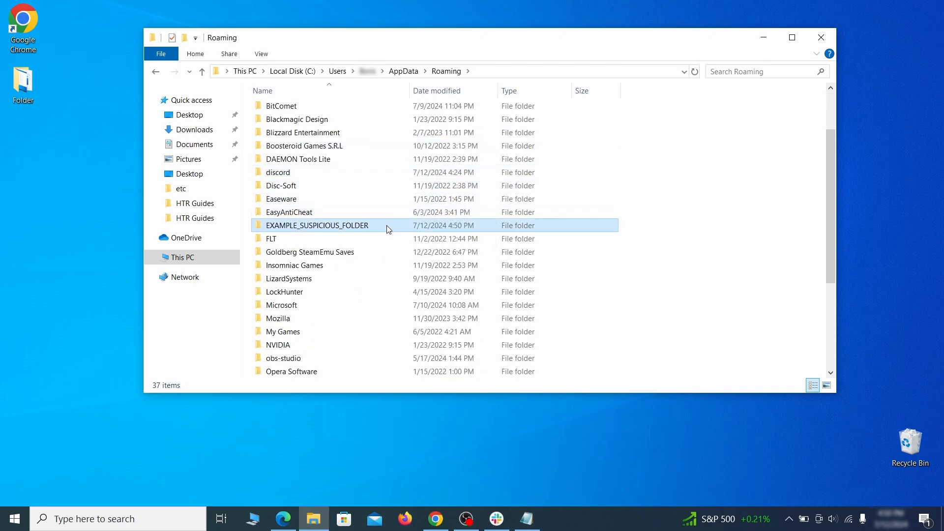
right_click(422, 229)
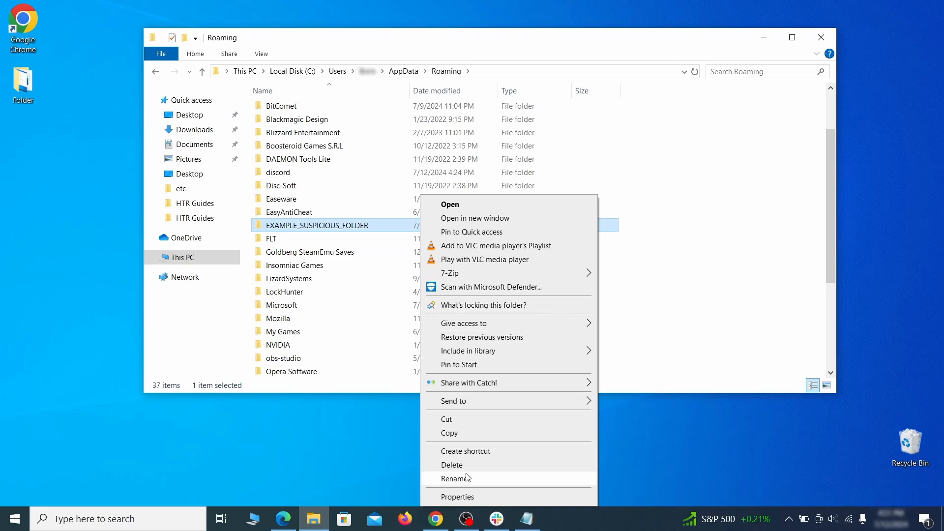
left_click(451, 465)
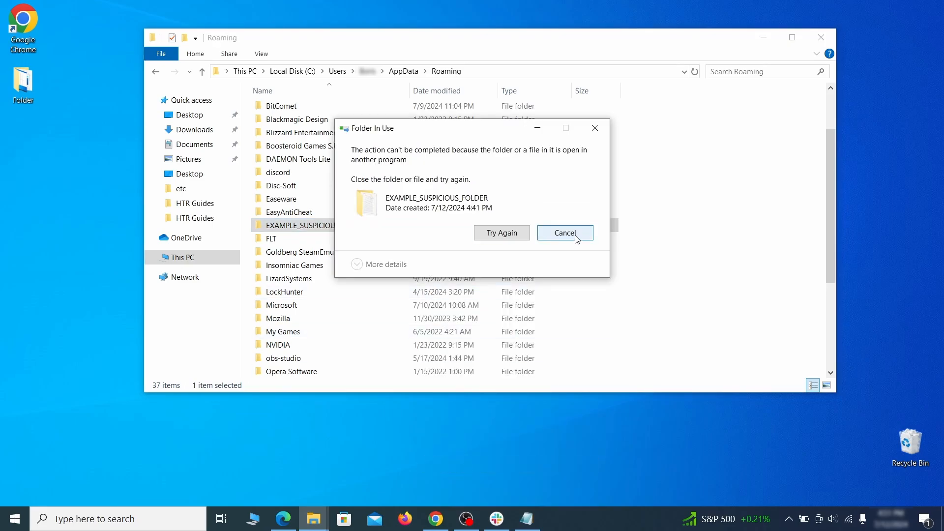
left_click(565, 233)
Check what is locking EXAMPLE_SUSPICIOUS_FOLDER with LockHunter, then delete the folder there and confirm the deletion.
right_click(391, 225)
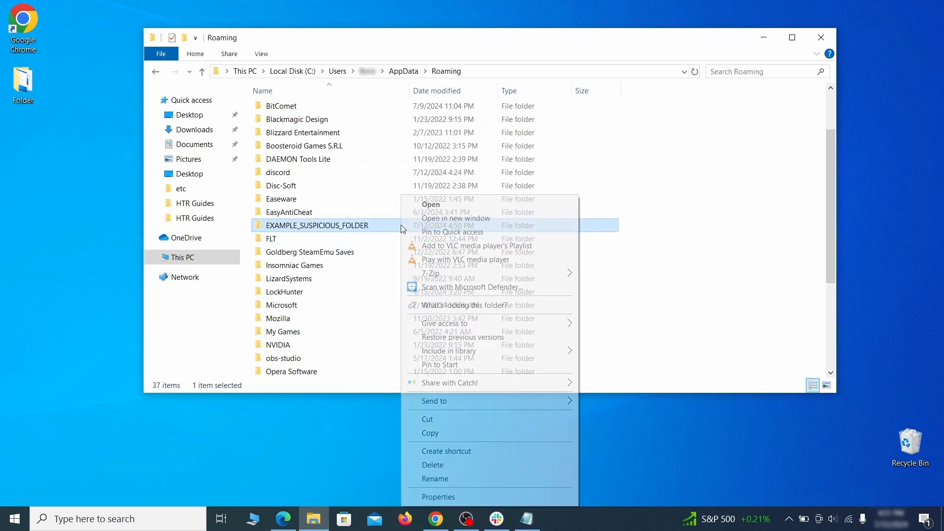
left_click(442, 304)
left_click(411, 124)
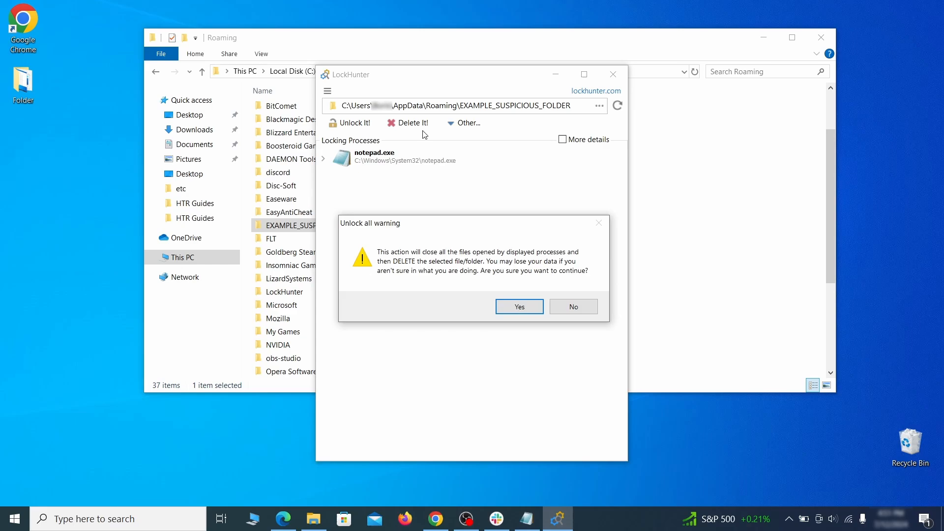
left_click(519, 307)
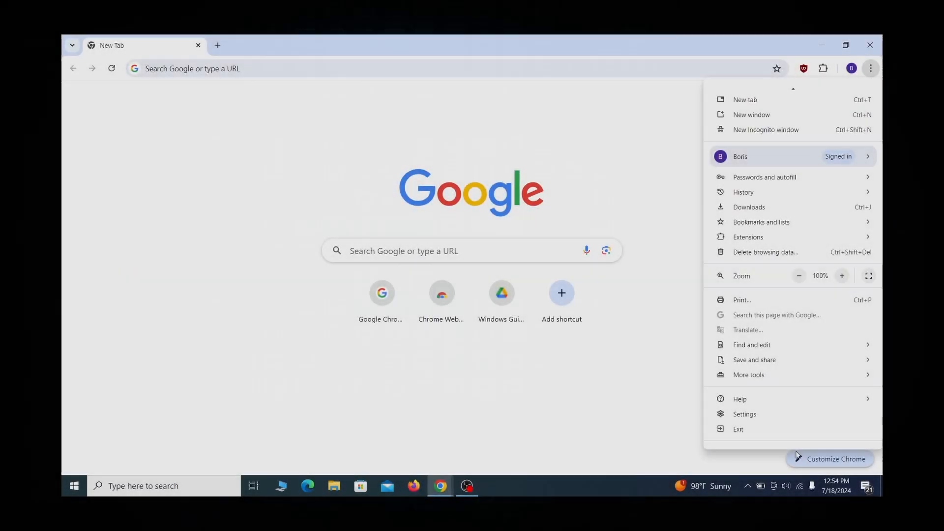
left_click(780, 437)
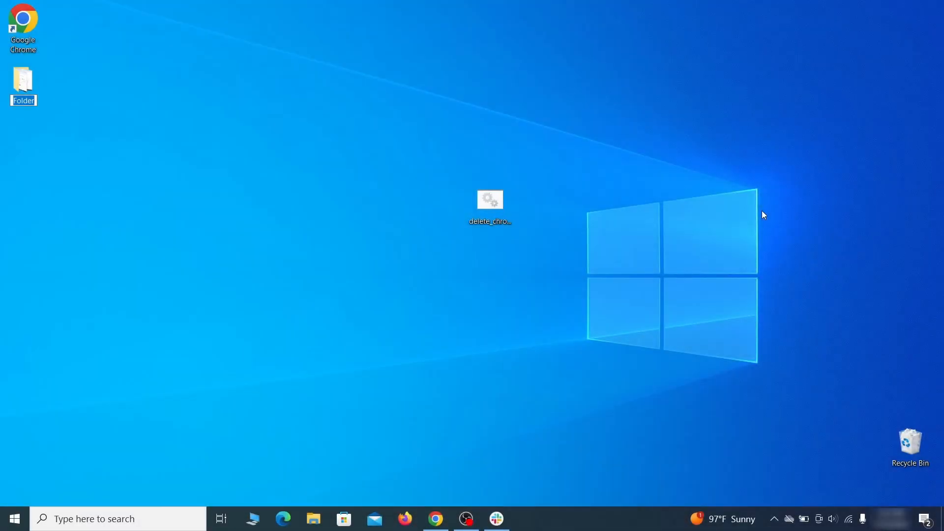
Search Windows for "edit group policy" and open the Local Group Policy Editor.
key("super")
type("edit group policy")
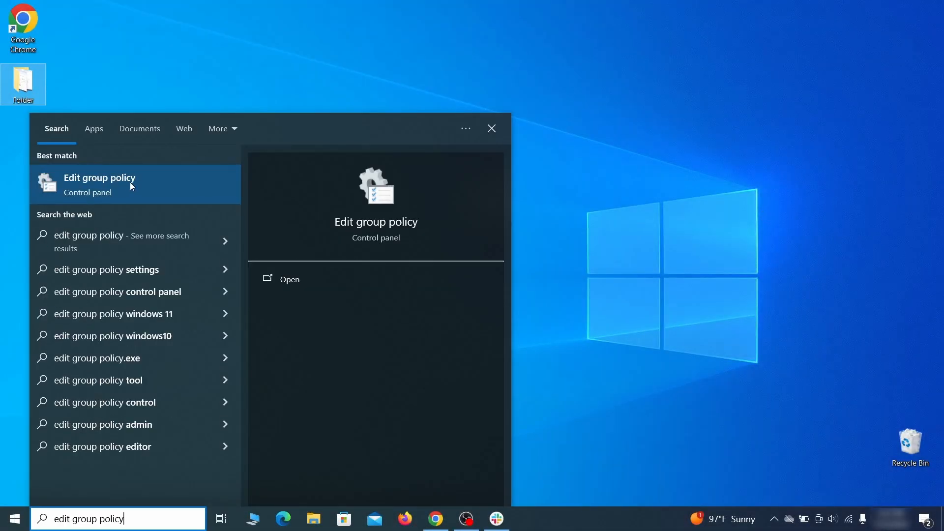
left_click(127, 186)
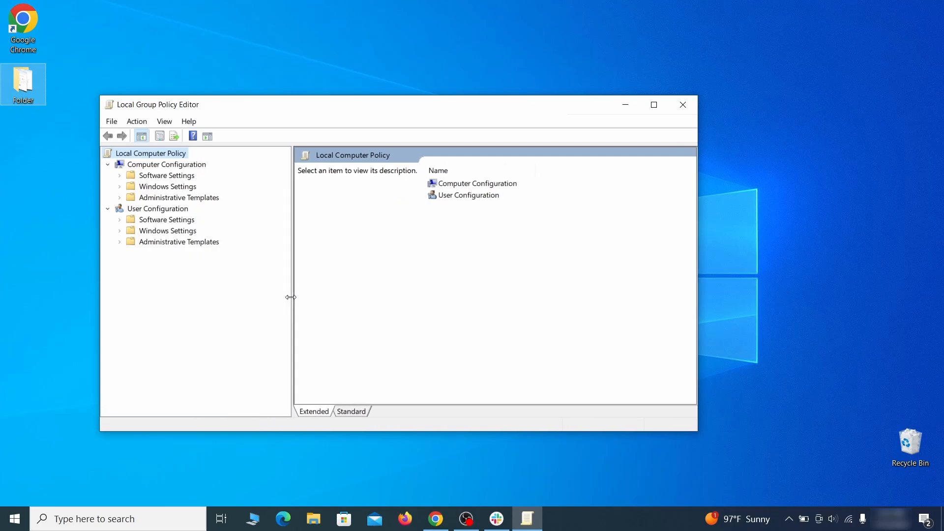
Remove the chrome policy template from Administrative Templates under Computer Configuration and close the Local Group Policy Editor.
left_click(156, 166)
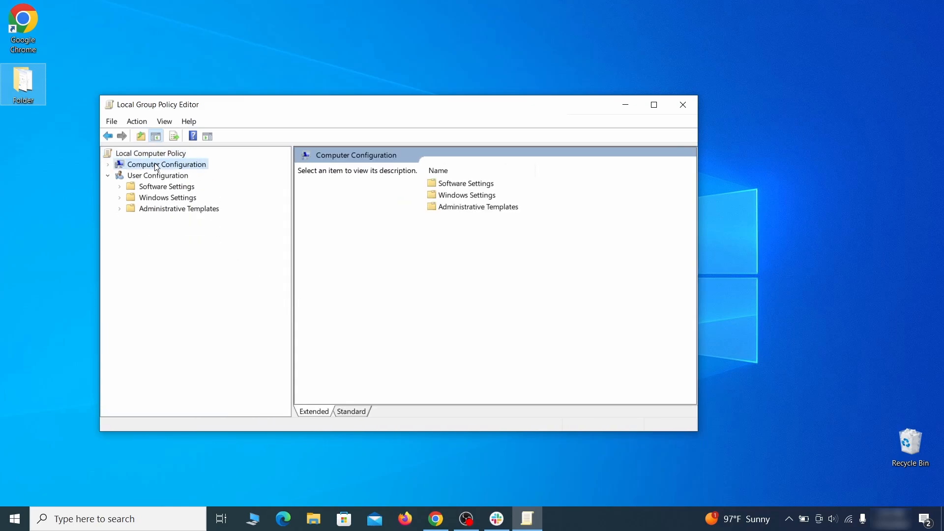
left_click(210, 199)
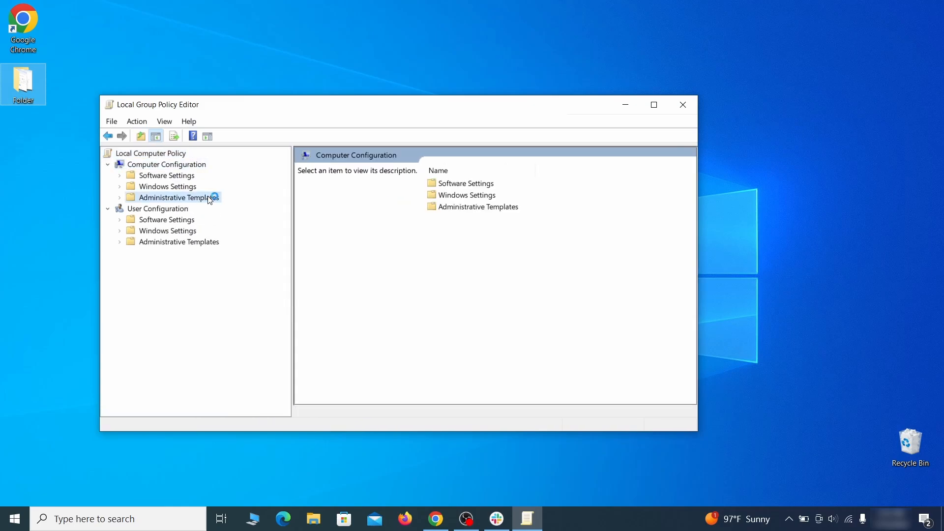
right_click(210, 197)
left_click(302, 206)
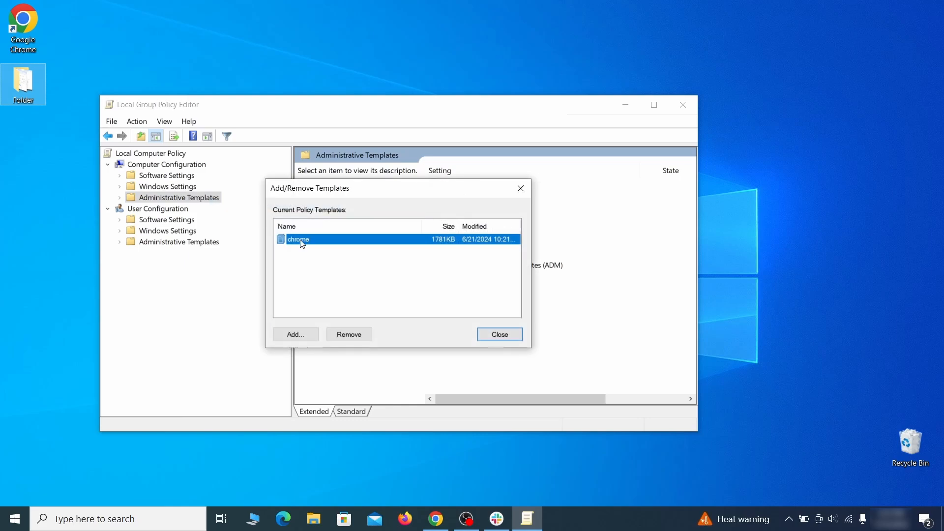
left_click(358, 335)
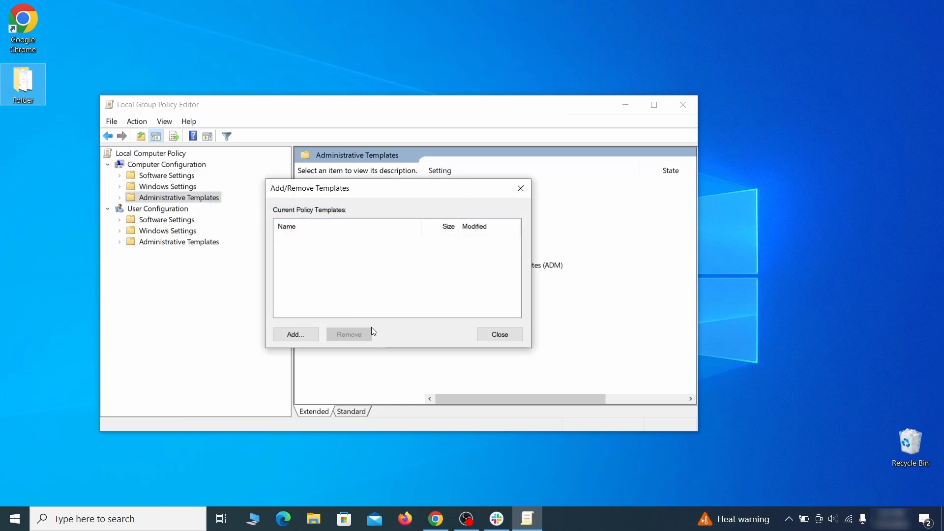
left_click(509, 334)
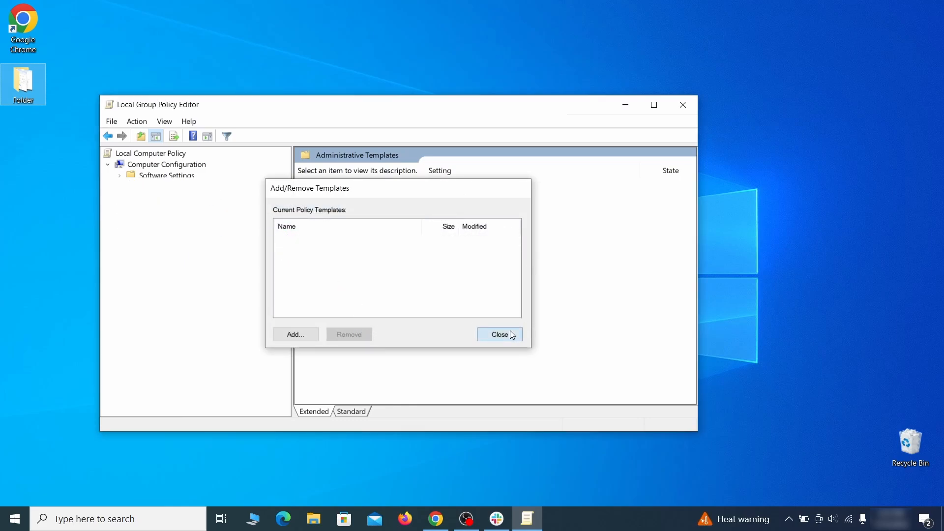
left_click(684, 106)
Restart the computer and open Google Chrome's main menu to check the browser.
left_click(15, 519)
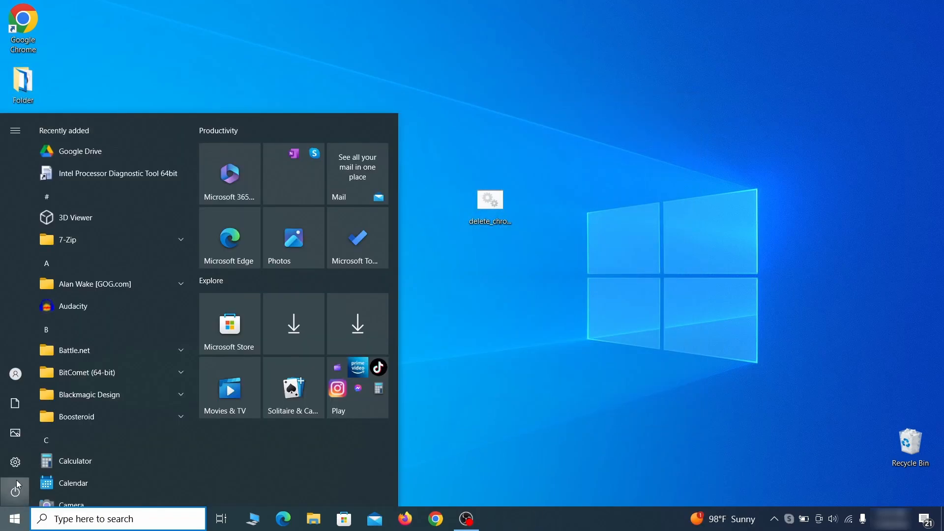
left_click(15, 491)
left_click(83, 460)
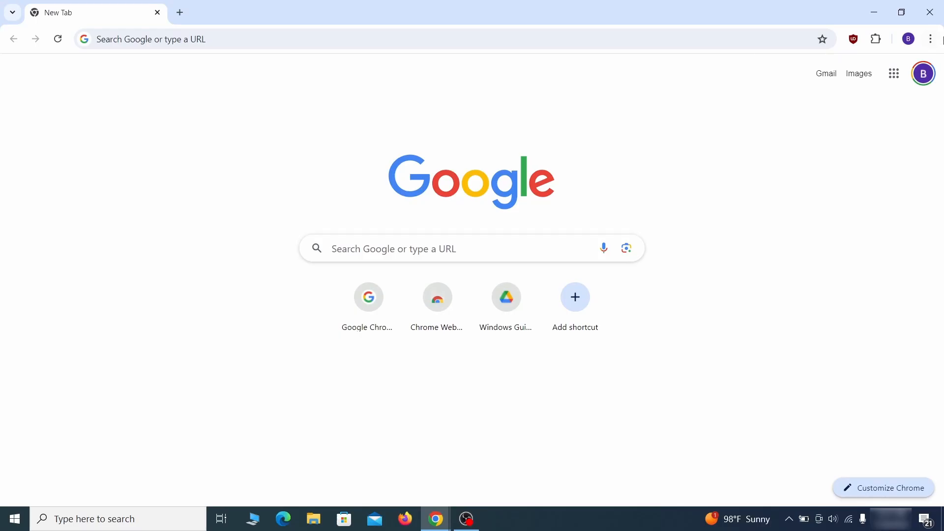
left_click(931, 39)
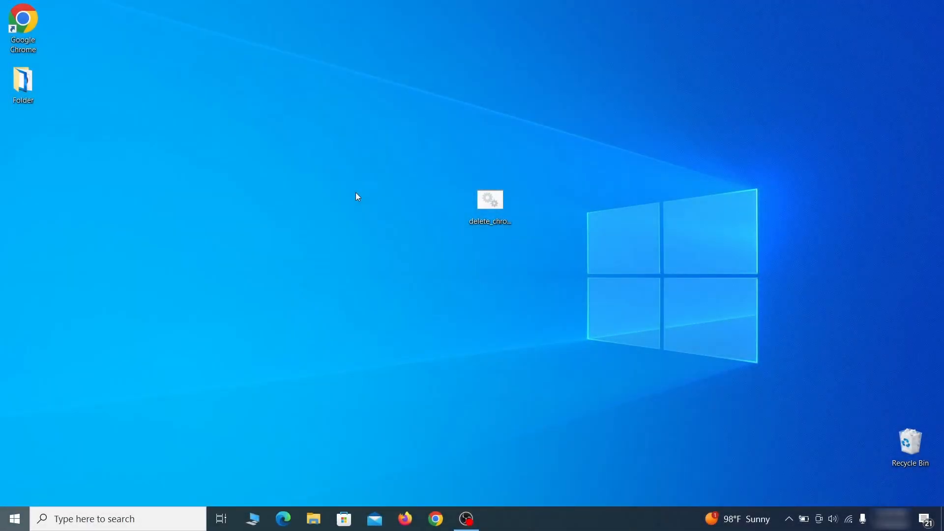
Search Windows for "reg" and open the Registry Editor.
key("super")
type("reg")
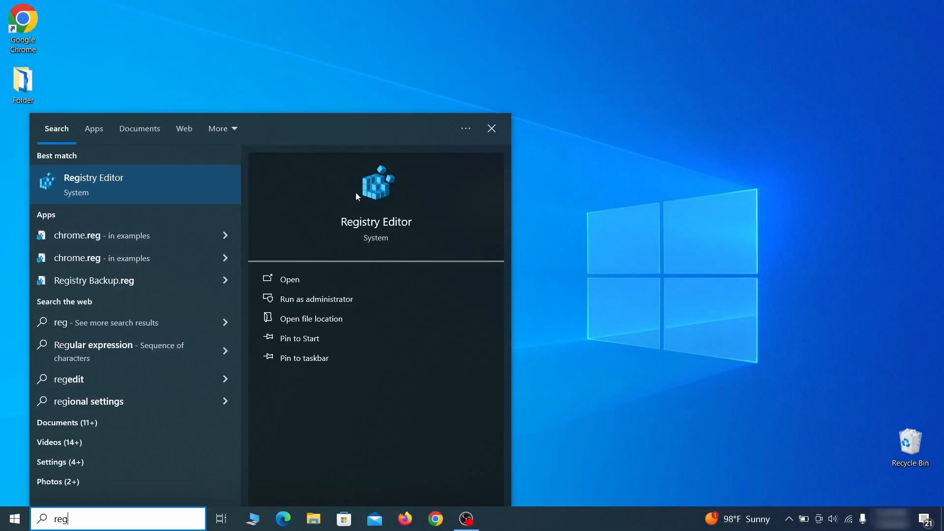
key("Return")
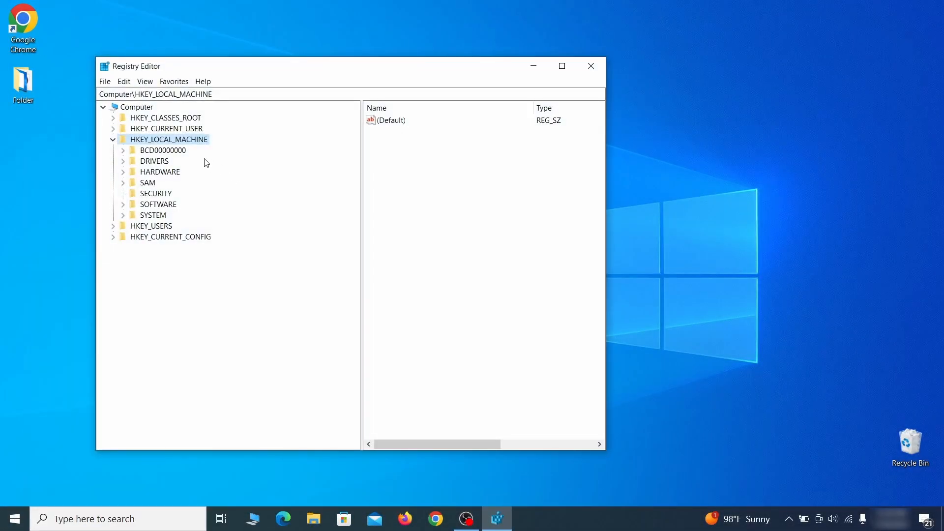
left_click(123, 150)
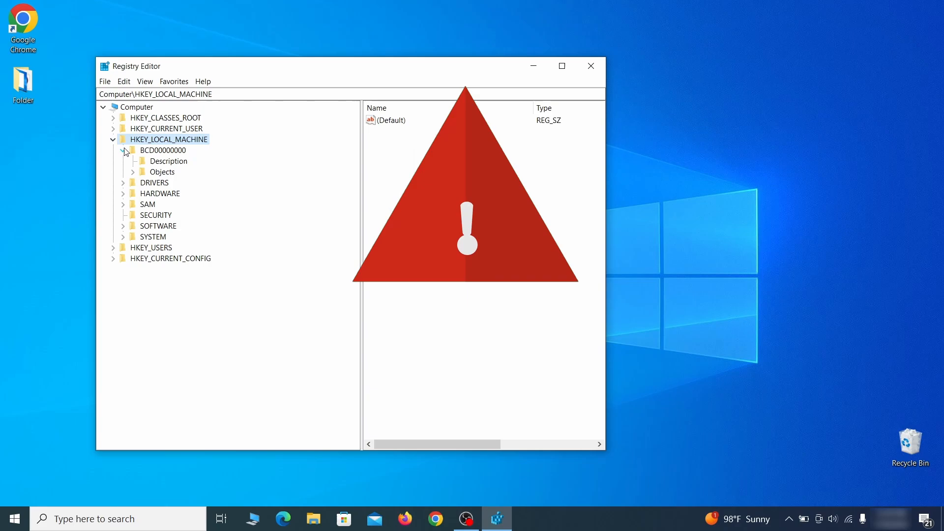
left_click(133, 172)
left_click(142, 280)
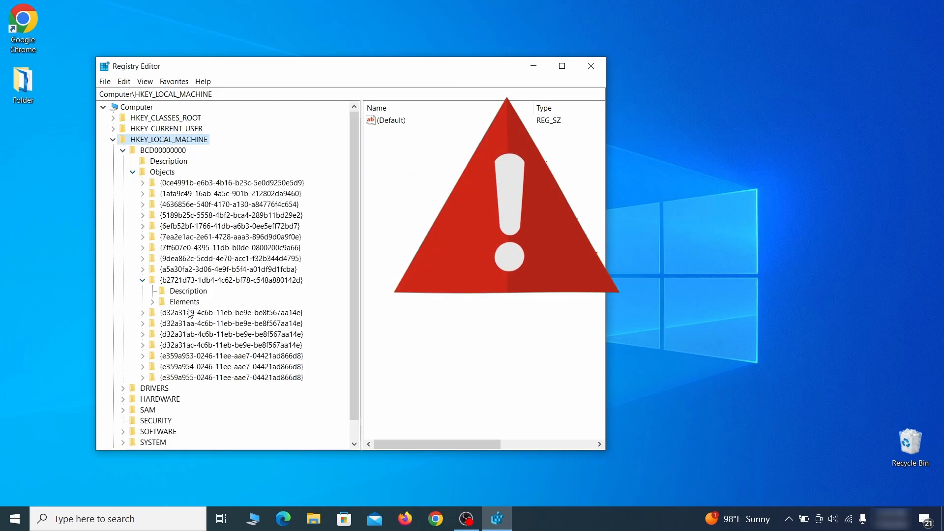
left_click(153, 302)
left_click(198, 334)
right_click(198, 335)
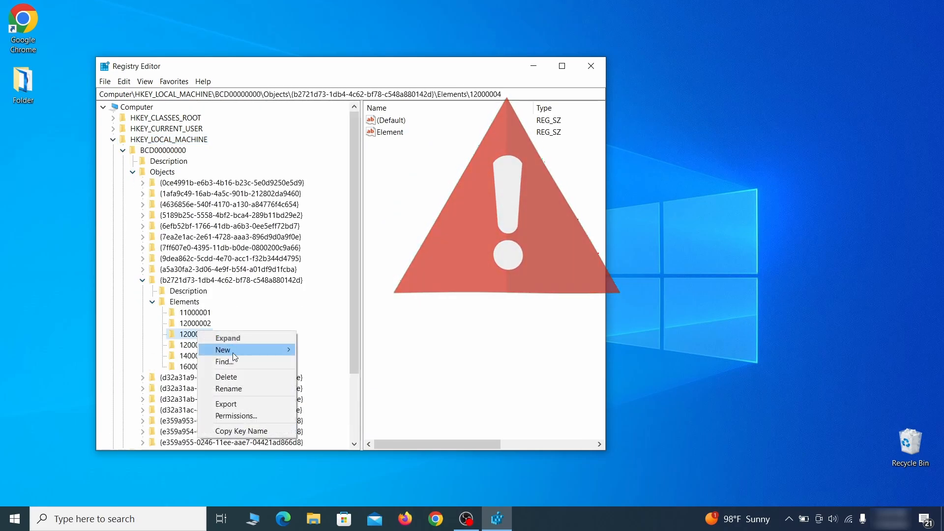
left_click(243, 376)
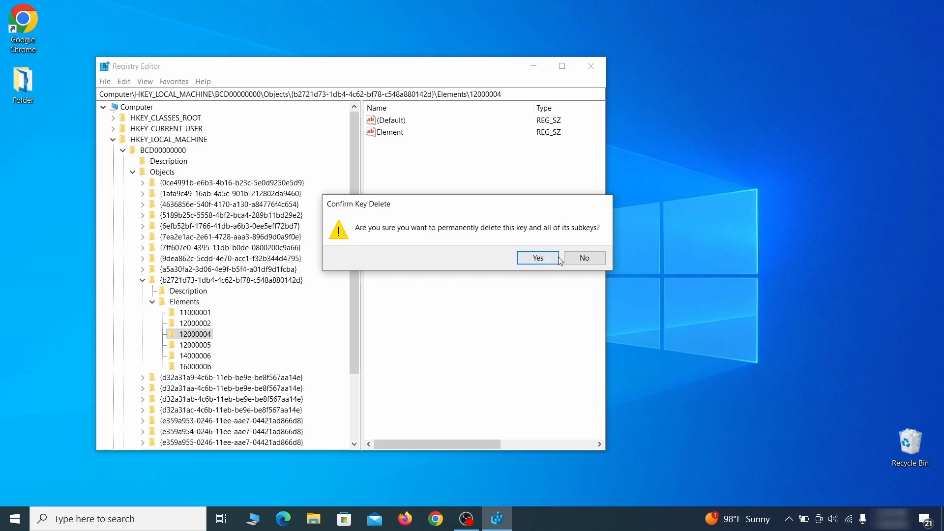
left_click(594, 262)
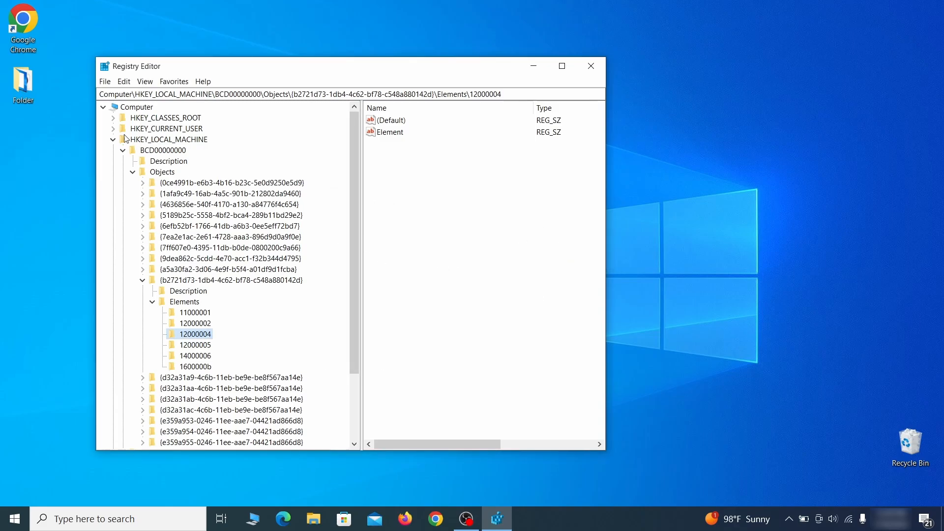
scroll(155, 377, "down", 3)
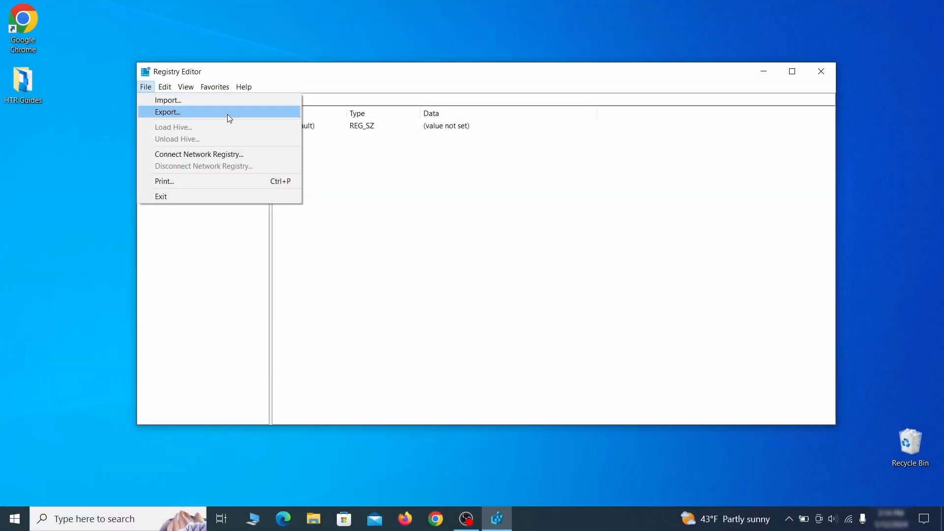
Export the registry to the desktop as Registry Backup 1 and select that file for import.
left_click(227, 114)
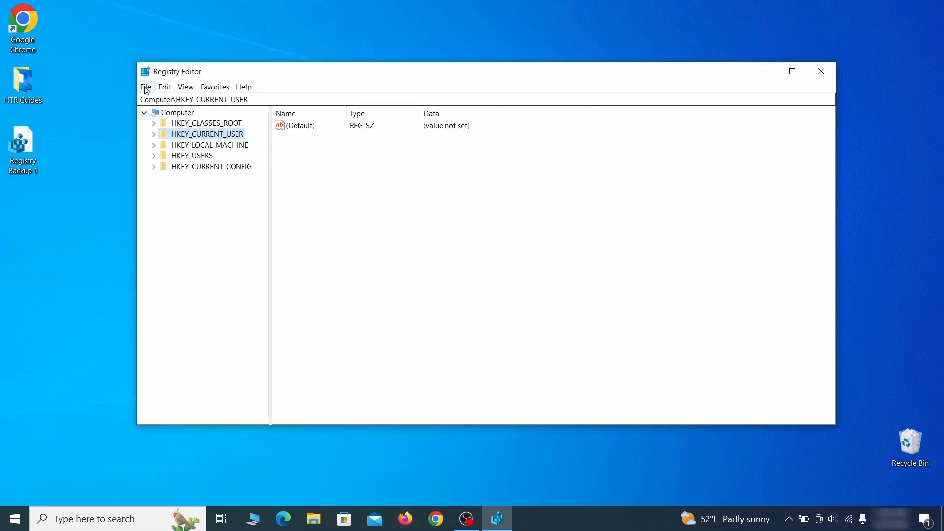
left_click(145, 87)
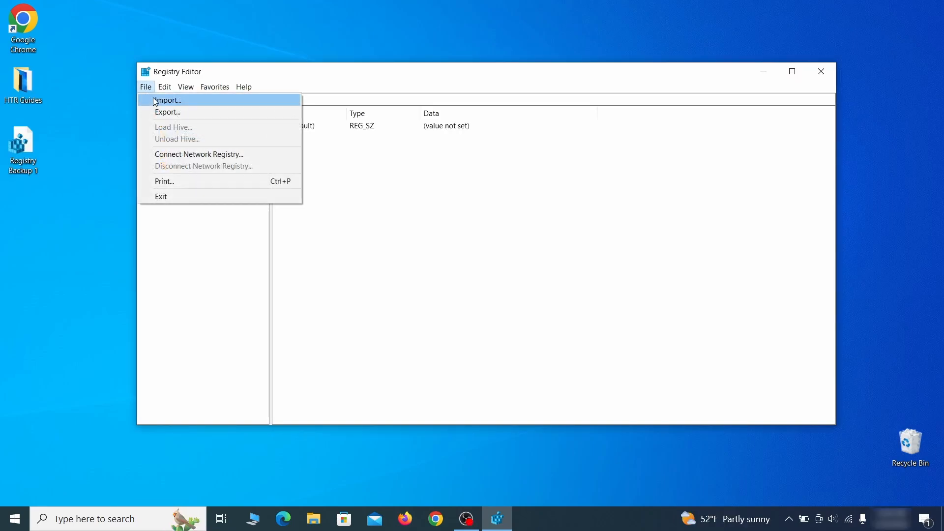
left_click(203, 105)
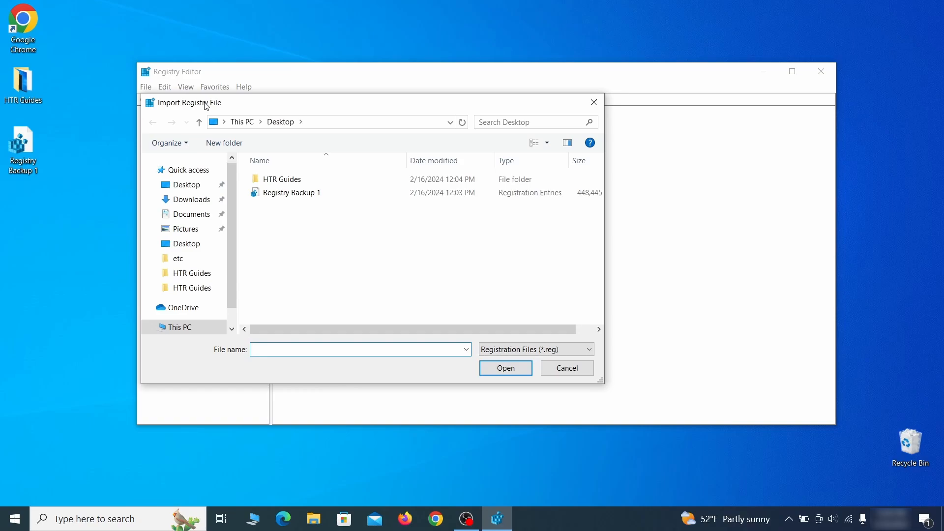
left_click(327, 196)
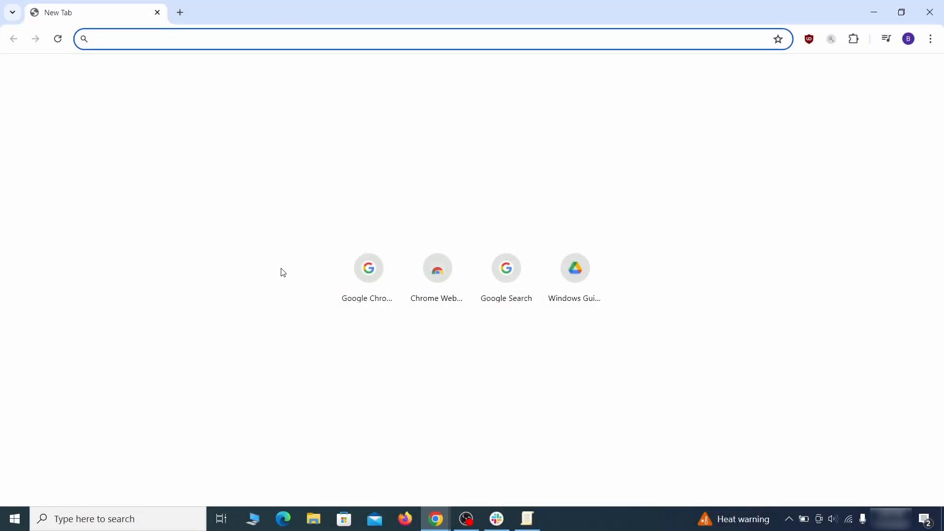
Open chrome://policy in Chrome and copy the HomepageLocation policy value into the blank Notepad document.
type("ch")
key("Return")
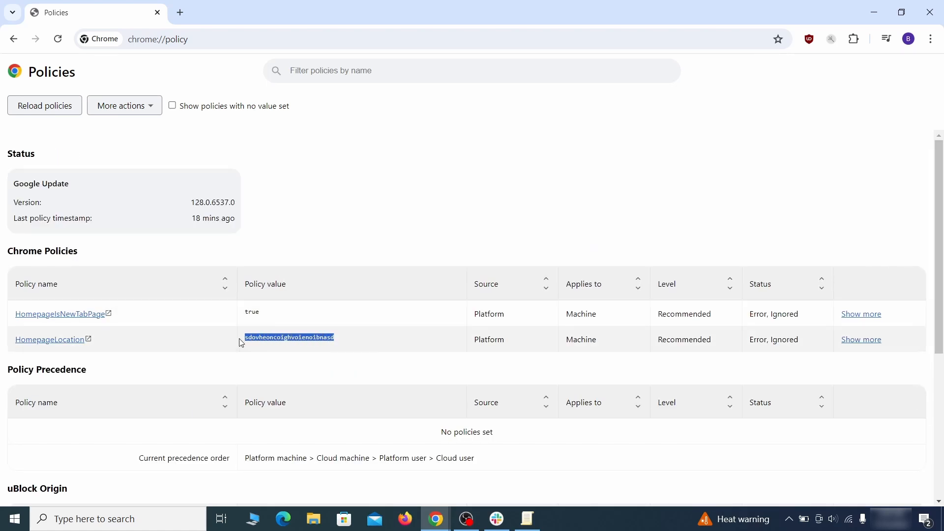
right_click(265, 345)
left_click(296, 351)
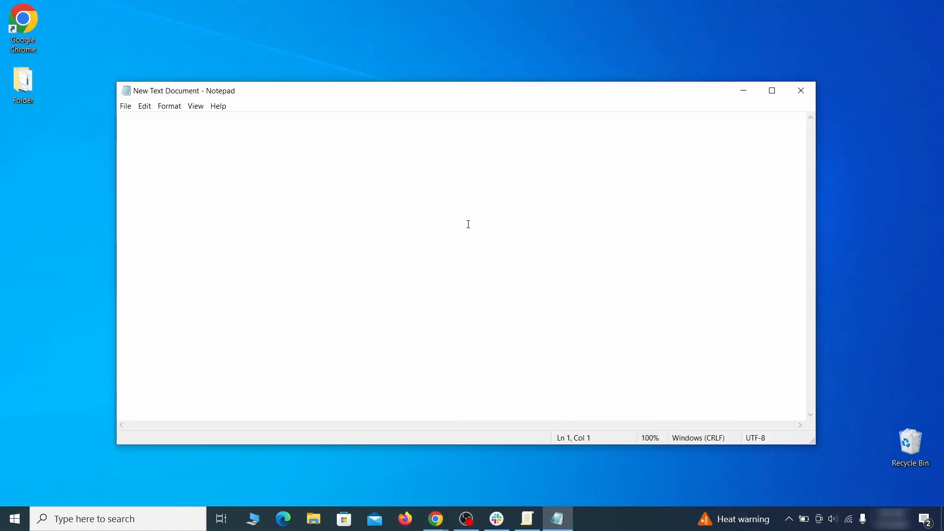
right_click(468, 216)
left_click(495, 262)
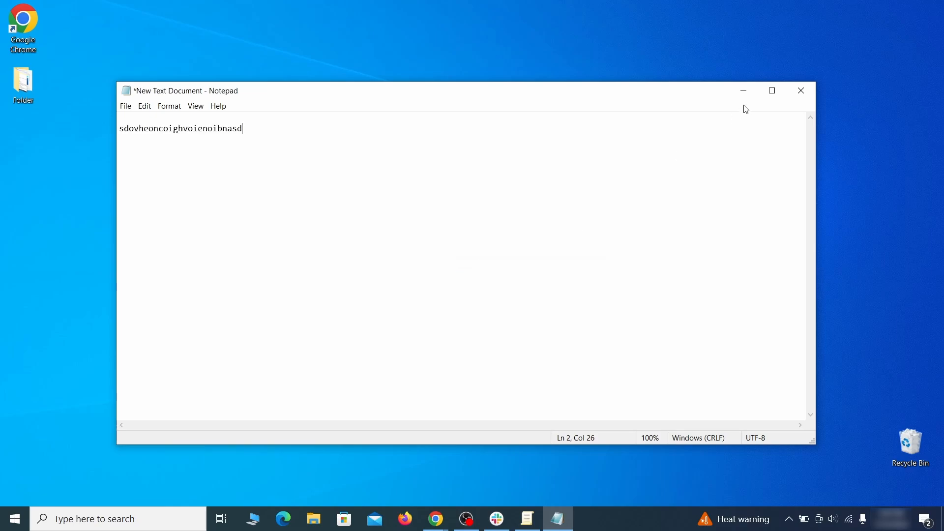
left_click(738, 92)
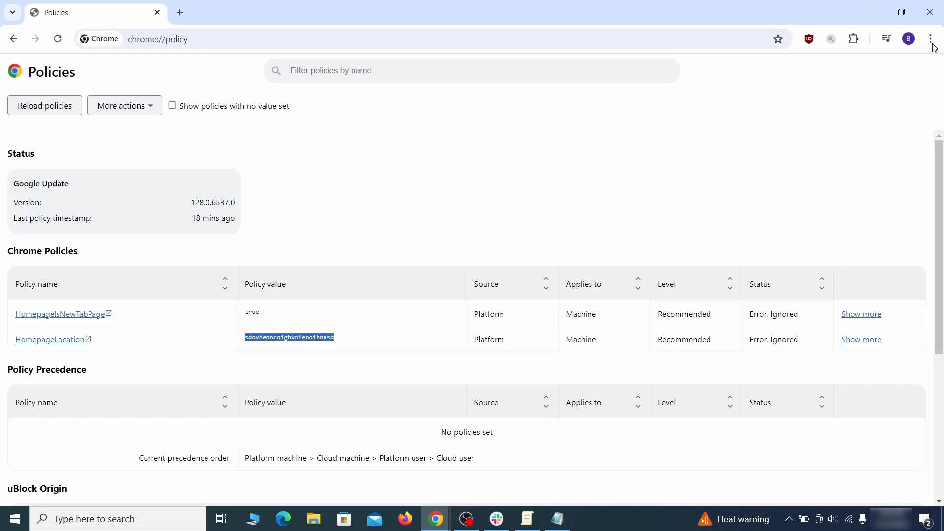
Open Chrome's main menu to reach the extensions, and in File Explorer delete all three folders inside Chrome's User Data\Default\Extensions folder.
left_click(930, 41)
mouse_move(791, 228)
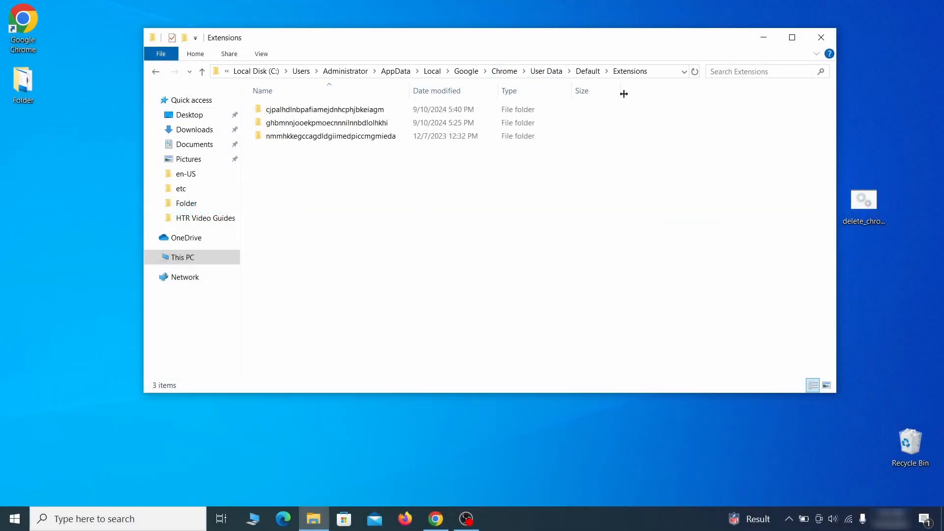
left_click_drag(350, 157, 398, 120)
right_click(397, 117)
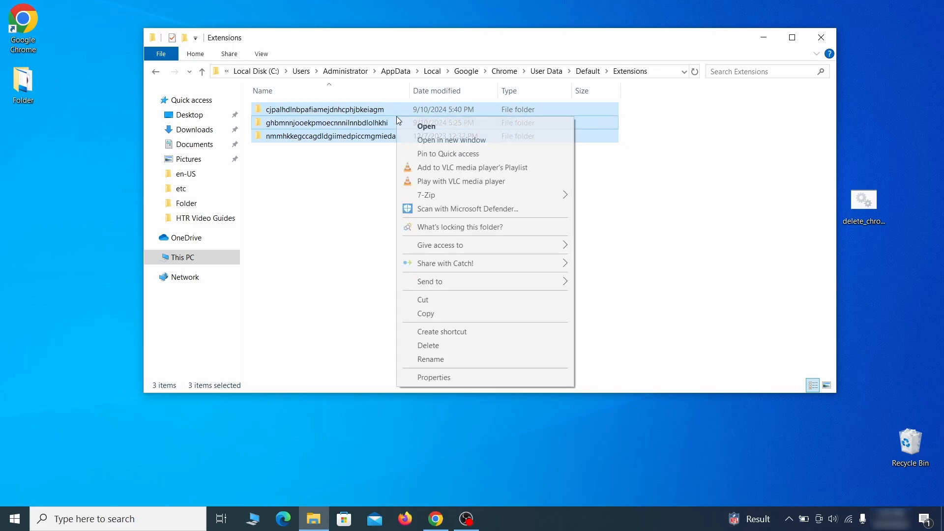
left_click(438, 346)
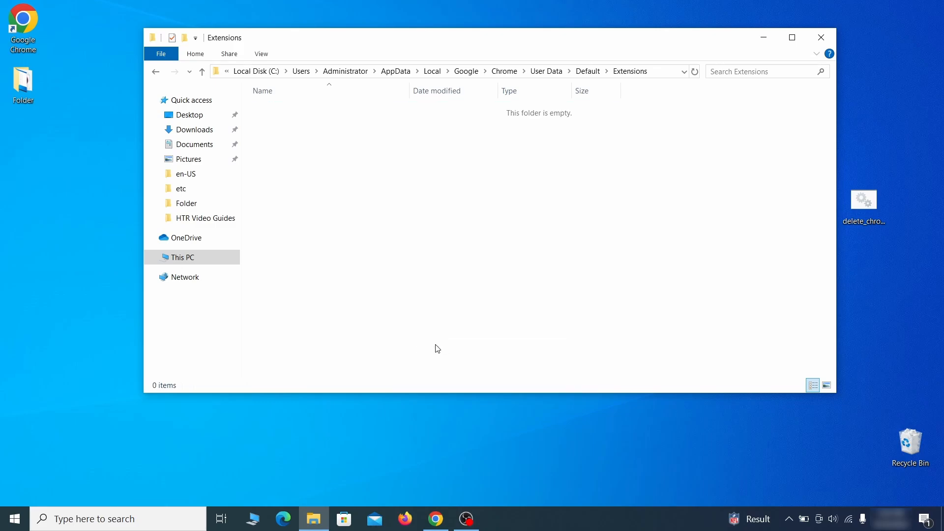
left_click(821, 40)
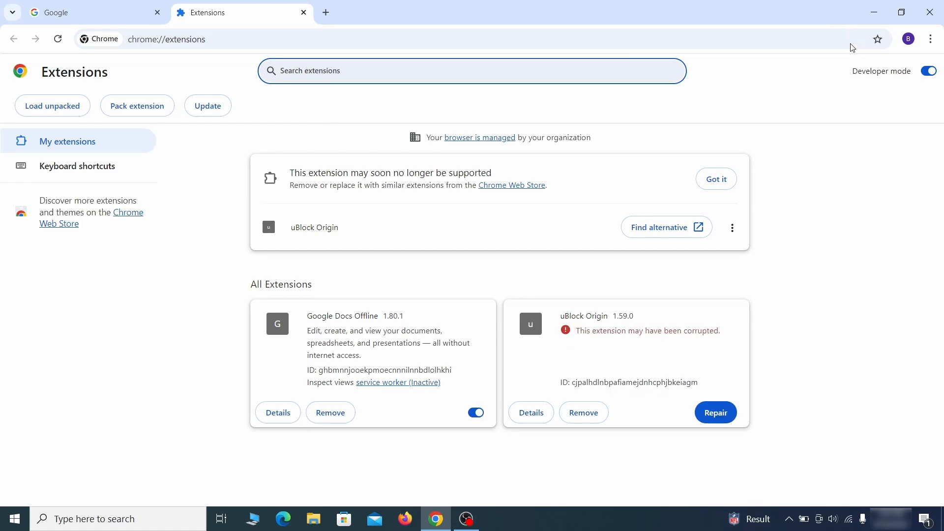
Repair the corrupted uBlock Origin extension on Chrome's extensions page.
left_click(721, 422)
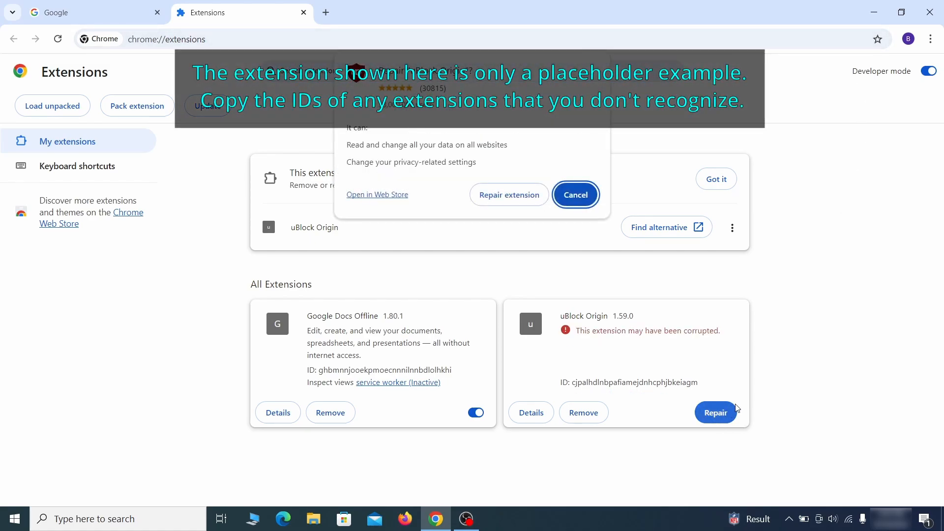
left_click(509, 194)
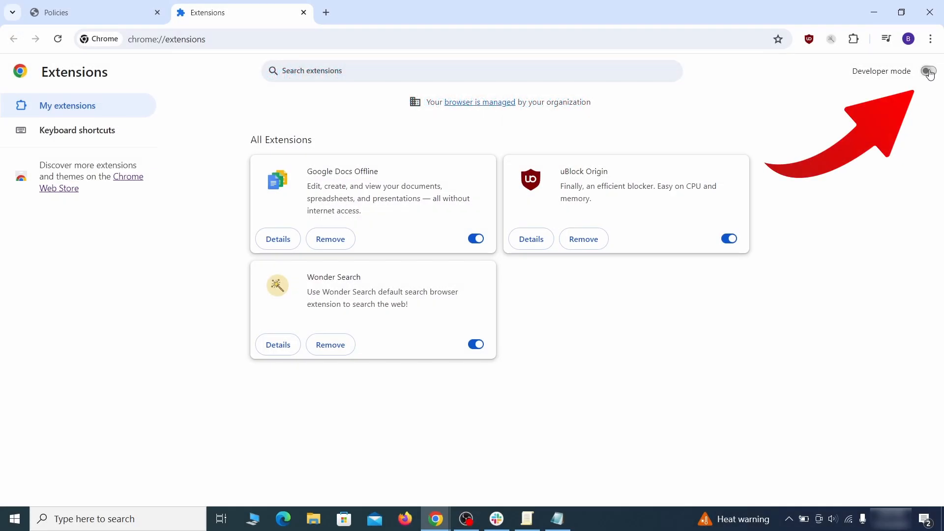
Turn on Developer mode for Chrome's extensions and copy the Wonder Search extension's ID into the Notepad document below the policy value.
left_click(928, 72)
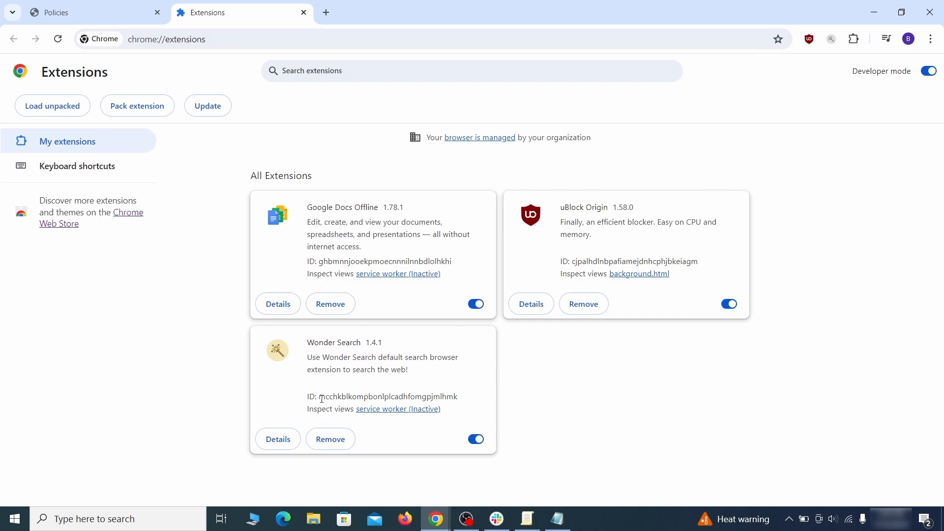
left_click_drag(321, 398, 448, 396)
right_click(457, 397)
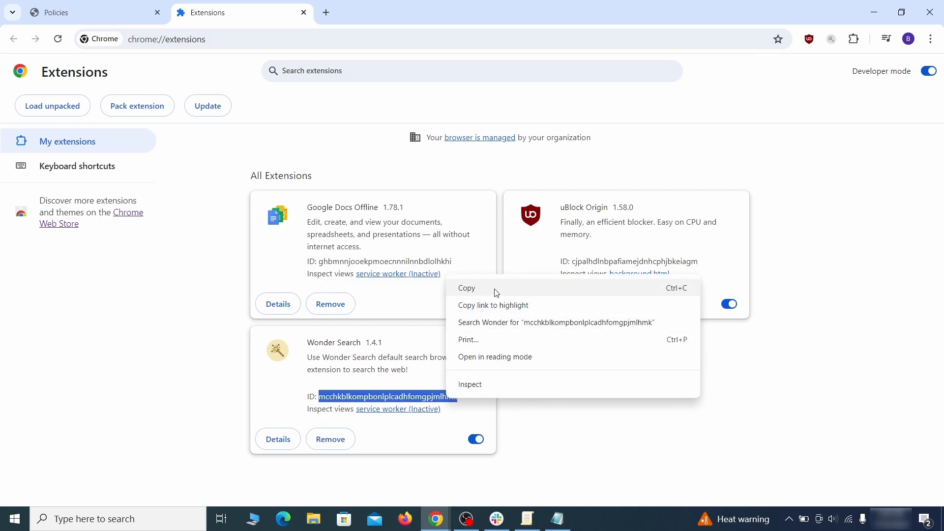
left_click(436, 292)
left_click(877, 14)
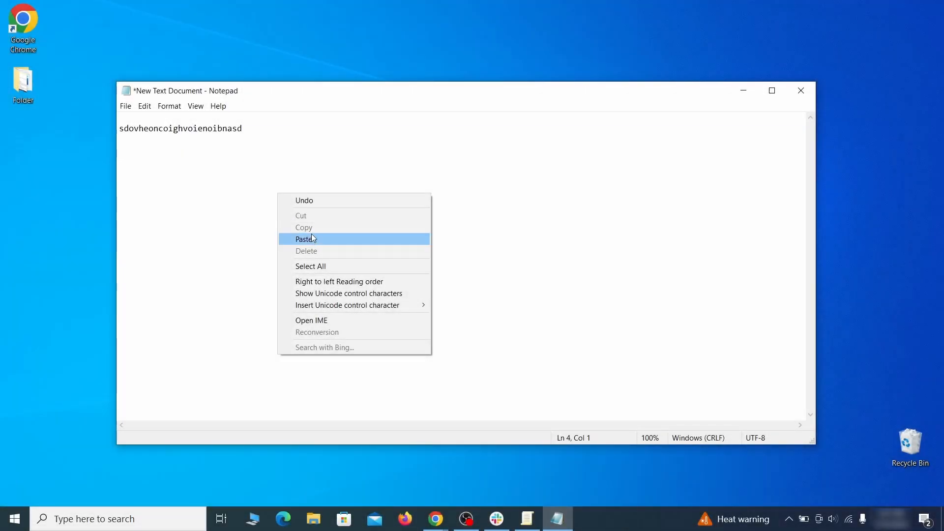
left_click(324, 238)
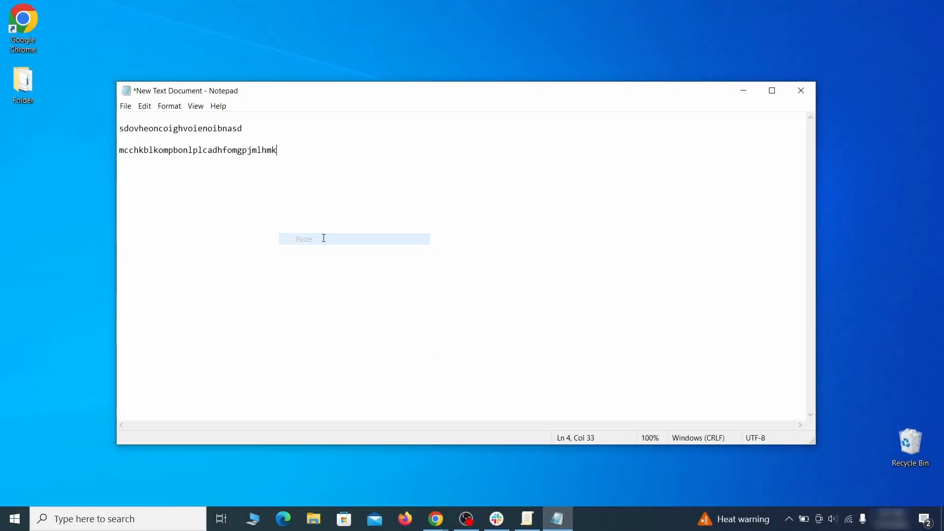
left_click(740, 94)
Search Windows for "regedit" and run the Registry Editor as administrator.
left_click(12, 523)
type("regedit")
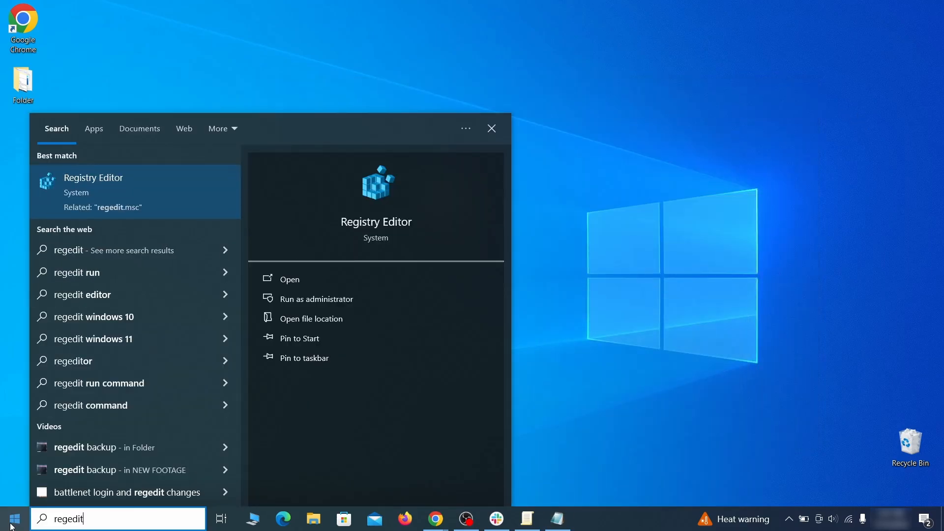
right_click(189, 187)
left_click(217, 202)
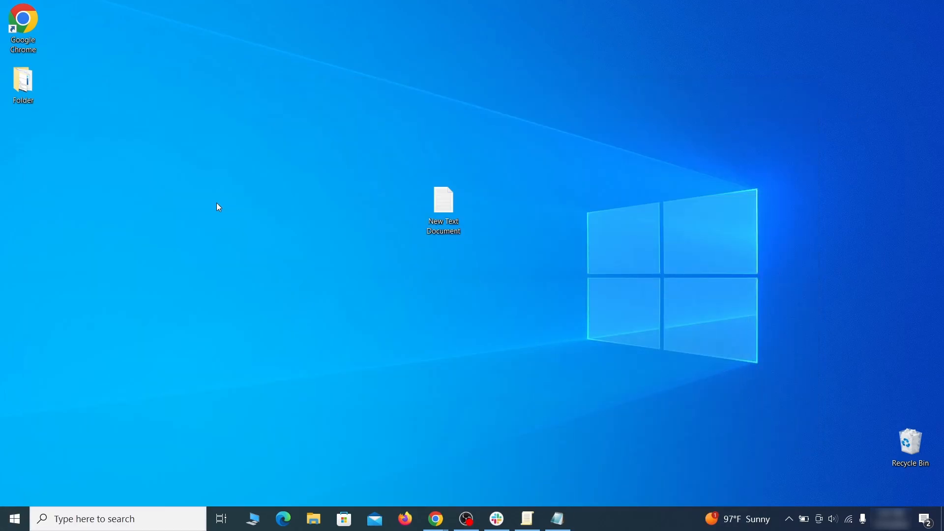
Copy the policy value sdovheoncoighvoienoibnasd from Notepad and search the whole registry for it.
key("ctrl+f")
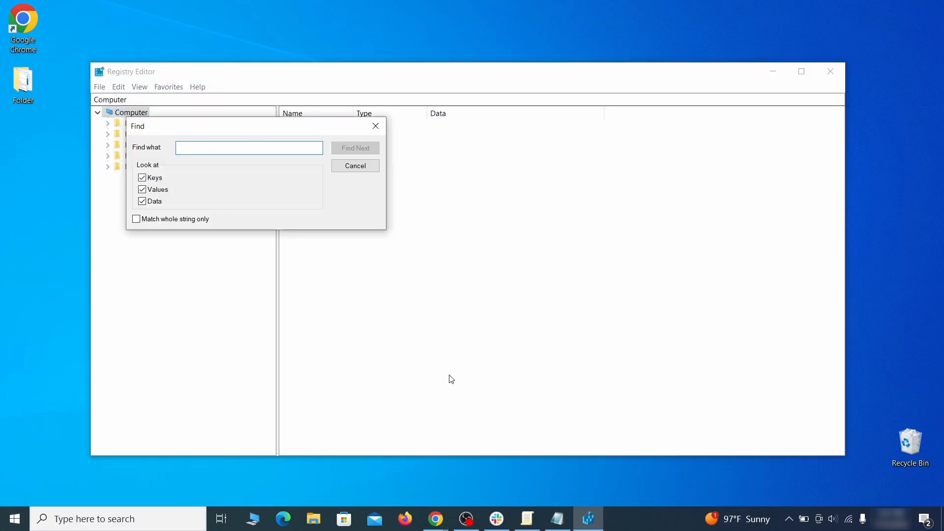
left_click(562, 525)
right_click(211, 130)
left_click(238, 168)
left_click(96, 181)
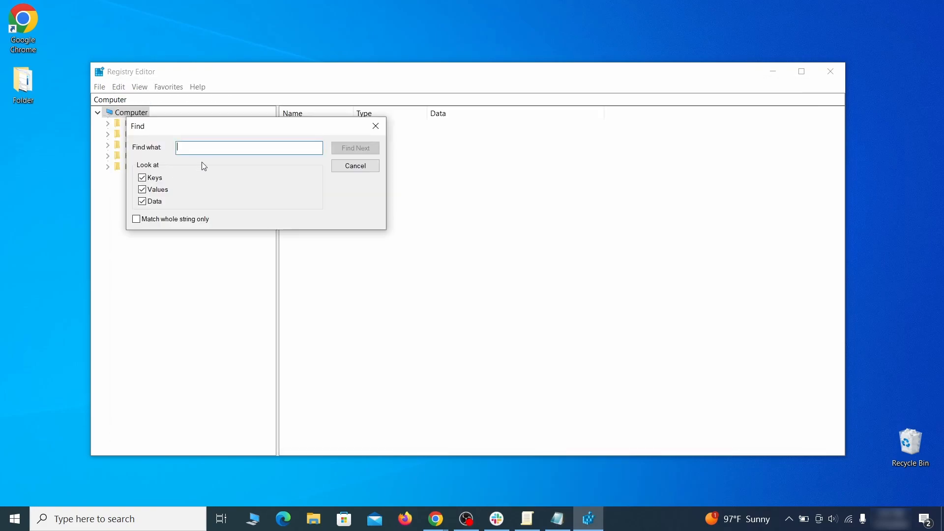
right_click(211, 150)
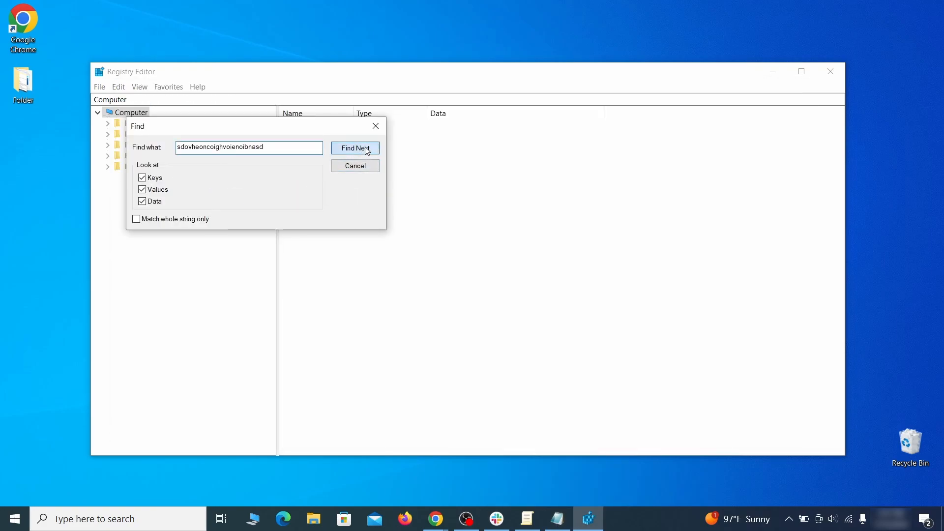
left_click(367, 150)
Delete the Recommended key under Policies\Google\Chrome in the Group Policy Objects branch of HKEY_CURRENT_USER.
right_click(232, 296)
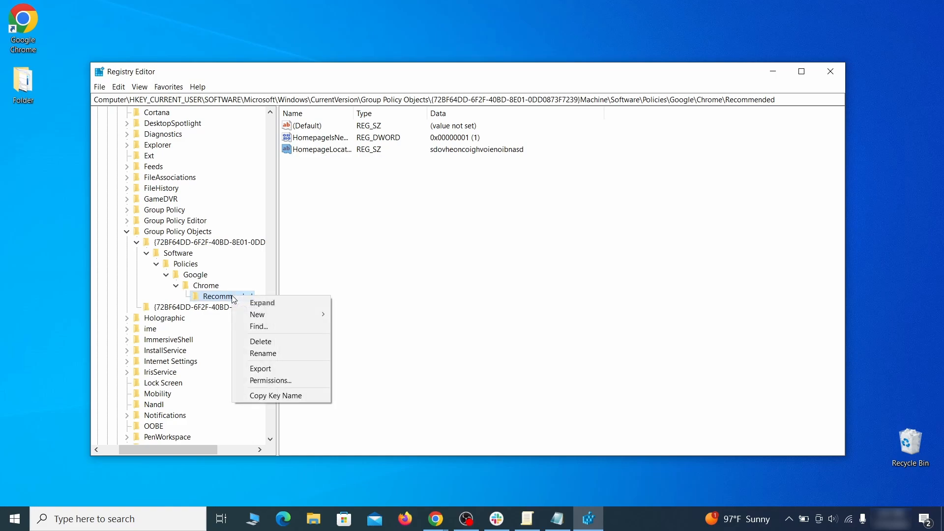
left_click(282, 343)
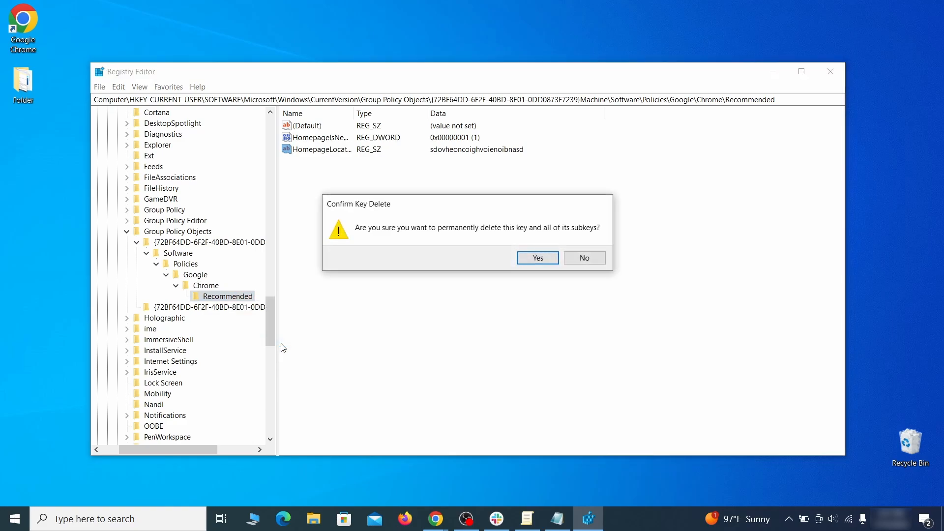
left_click(538, 258)
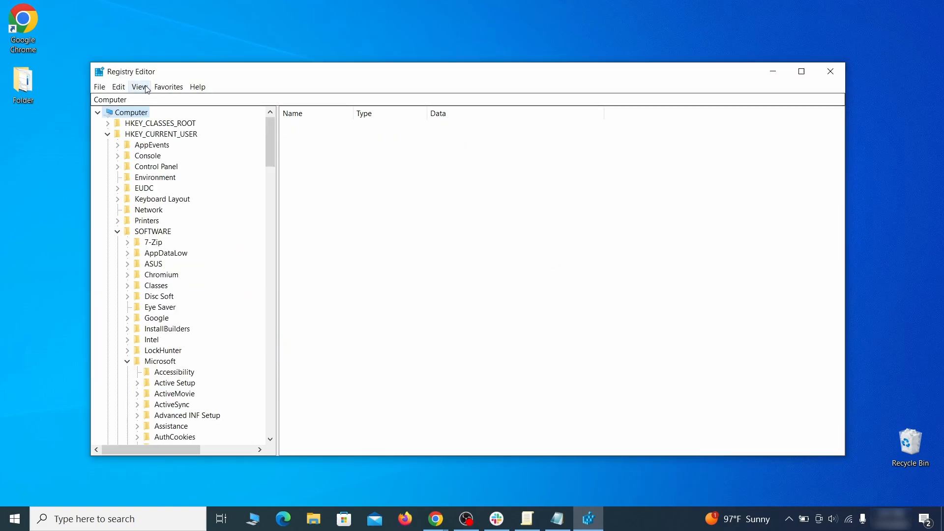
Try to delete the Chrome key under HKEY_LOCAL_MACHINE\SOFTWARE\Google.
left_click(119, 87)
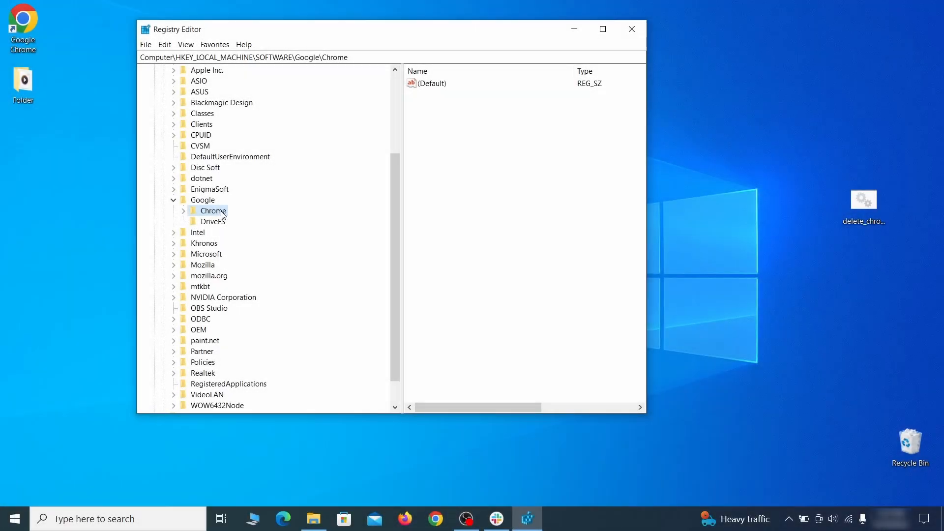
right_click(214, 212)
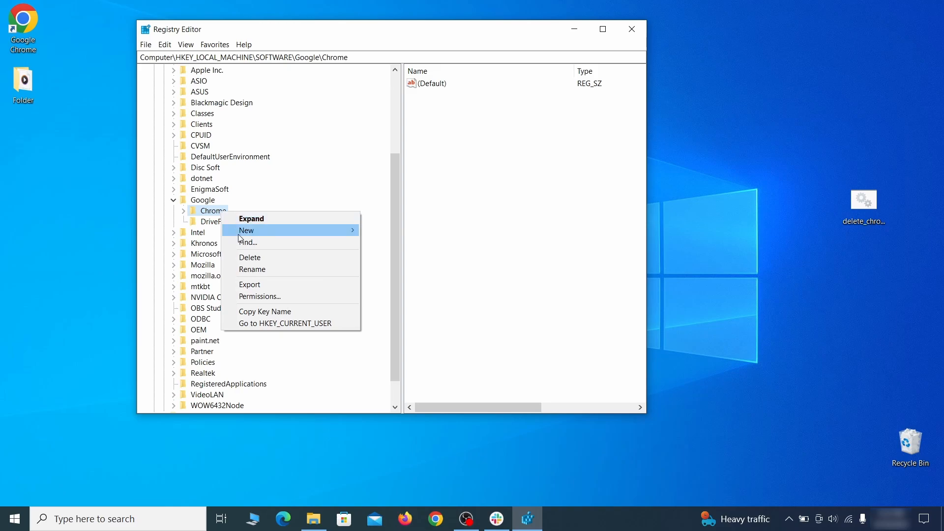
left_click(261, 259)
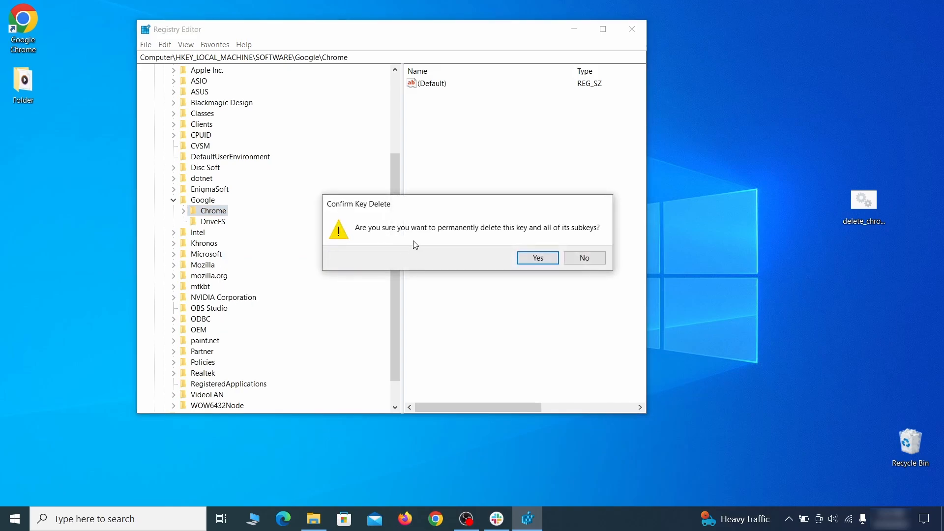
left_click(548, 257)
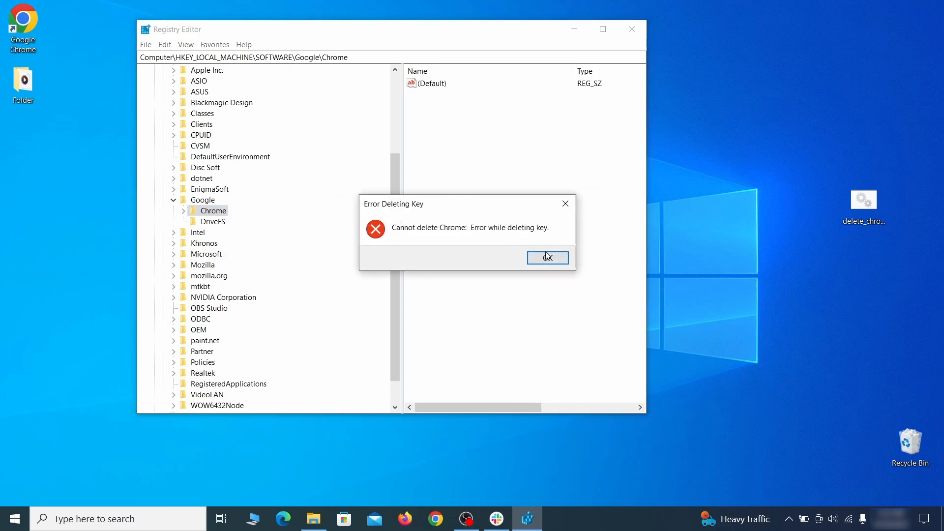
left_click(547, 257)
Change the owner of the HKEY_LOCAL_MACHINE\SOFTWARE\Google\Chrome key to Everyone in its advanced security settings.
right_click(222, 215)
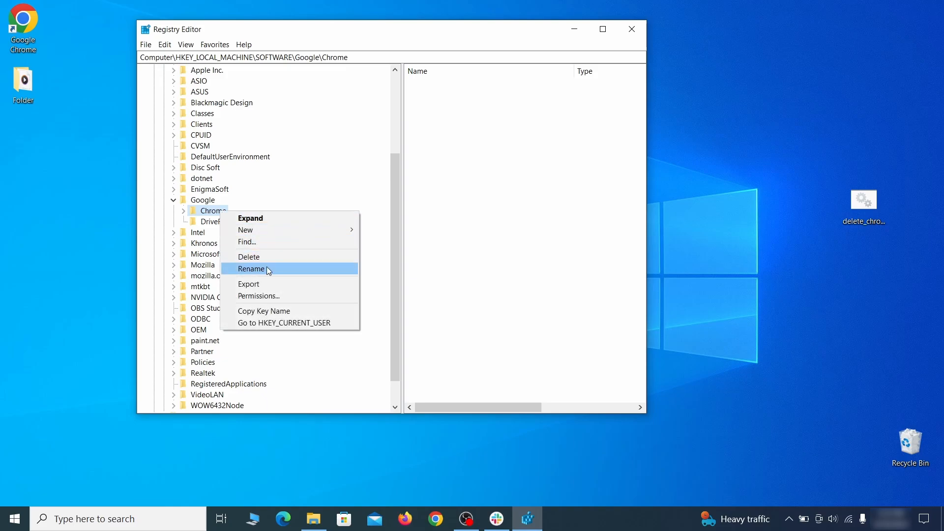
left_click(280, 295)
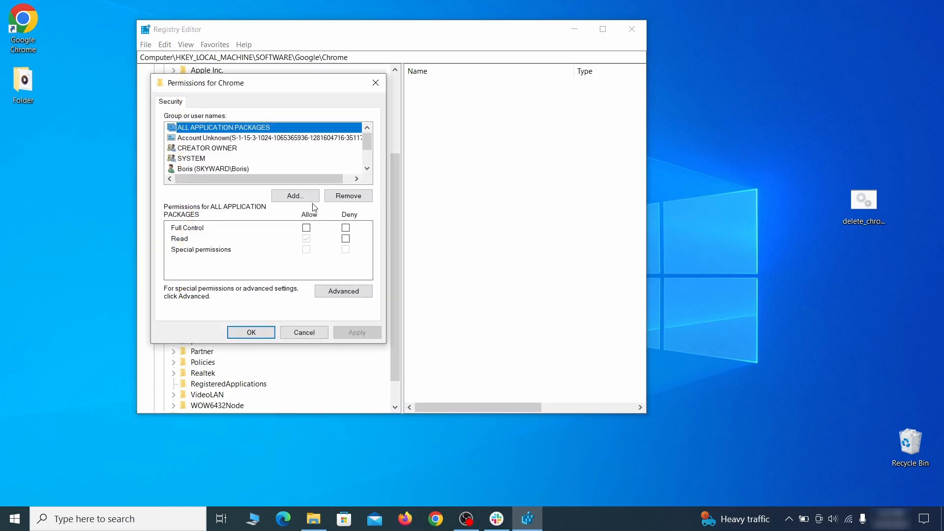
left_click(344, 292)
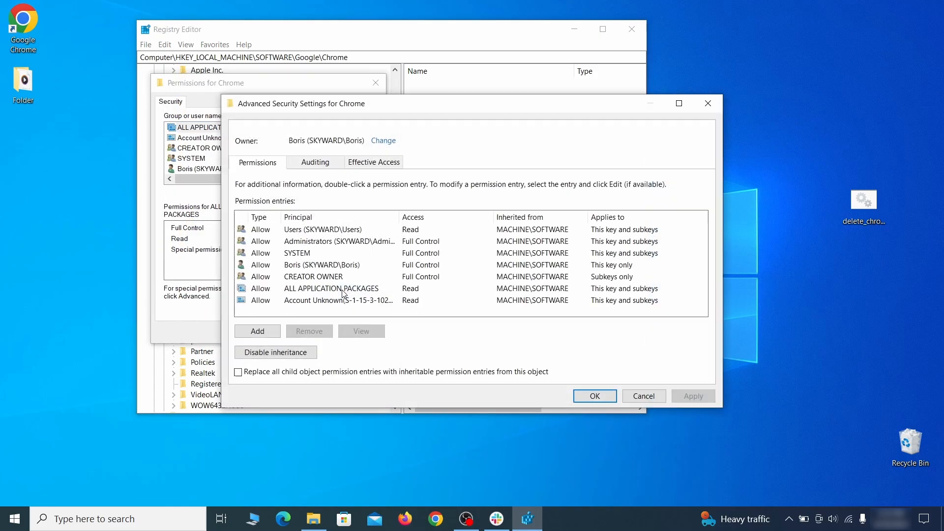
left_click(383, 141)
type("everyon")
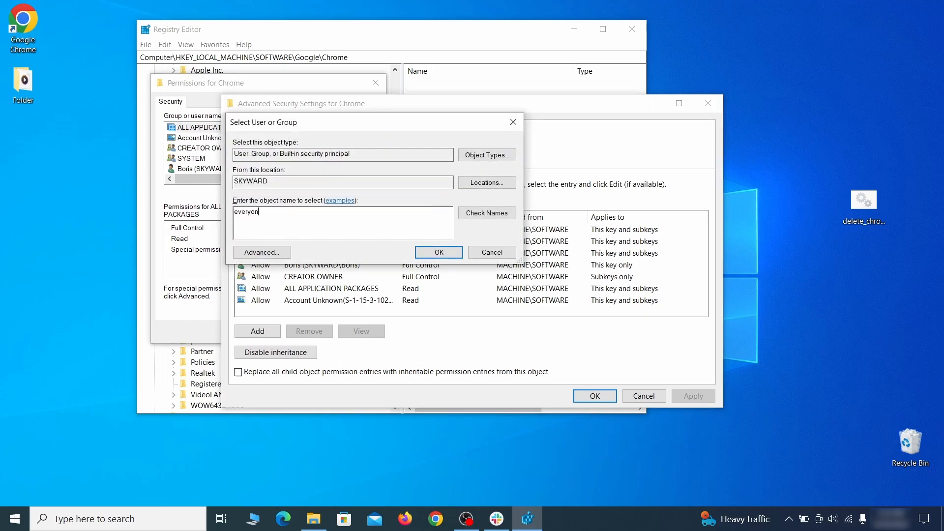
type("e")
left_click(490, 216)
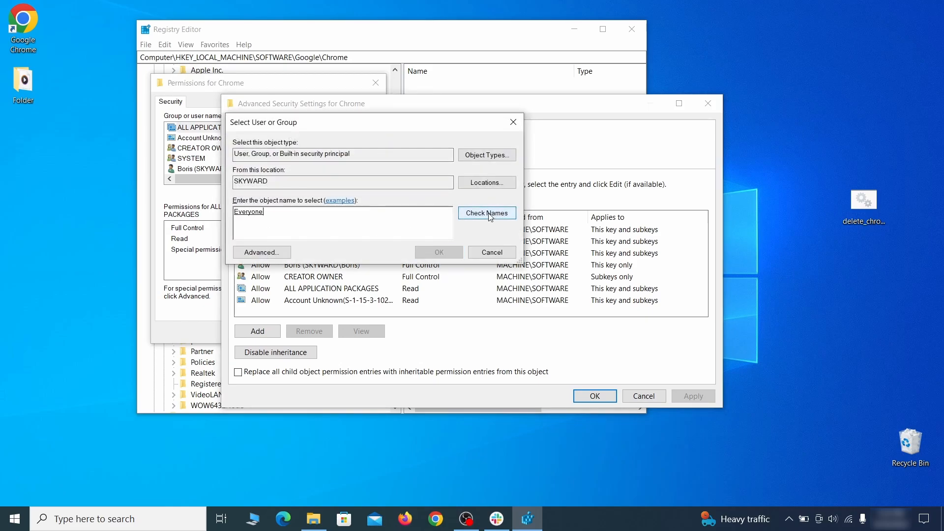
left_click(445, 252)
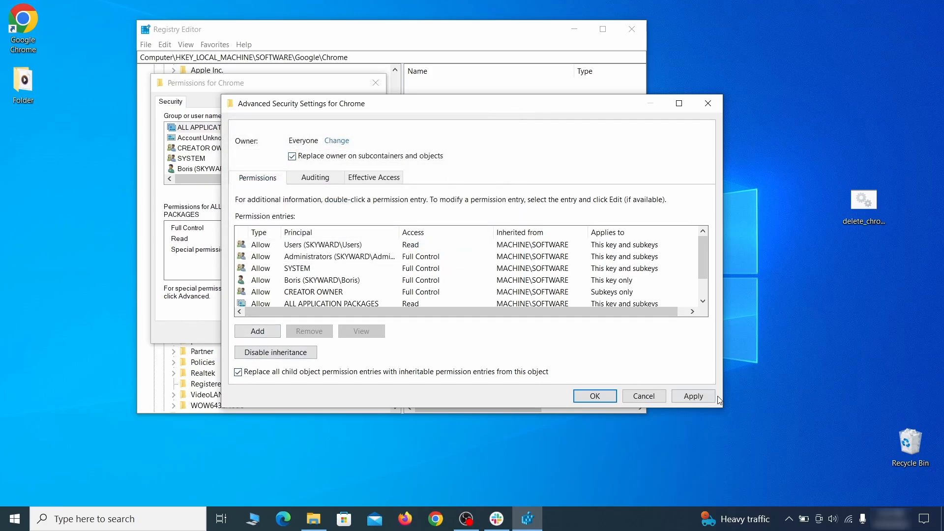
Apply the Chrome key's new ownership to subcontainers and replace all child permission entries with inheritable ones.
left_click(695, 401)
left_click(511, 313)
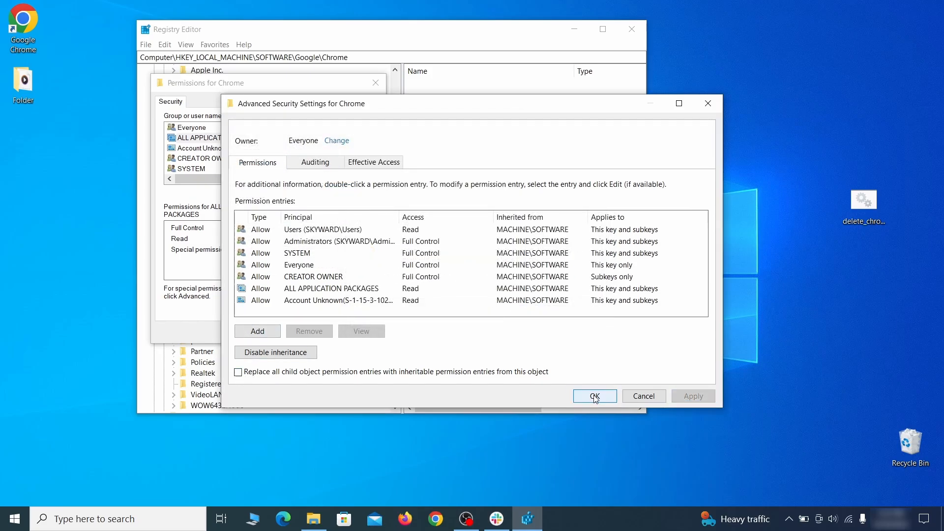
left_click(595, 396)
left_click(248, 331)
Delete the Chrome key and all its subkeys under HKEY_LOCAL_MACHINE\SOFTWARE\Google.
right_click(215, 211)
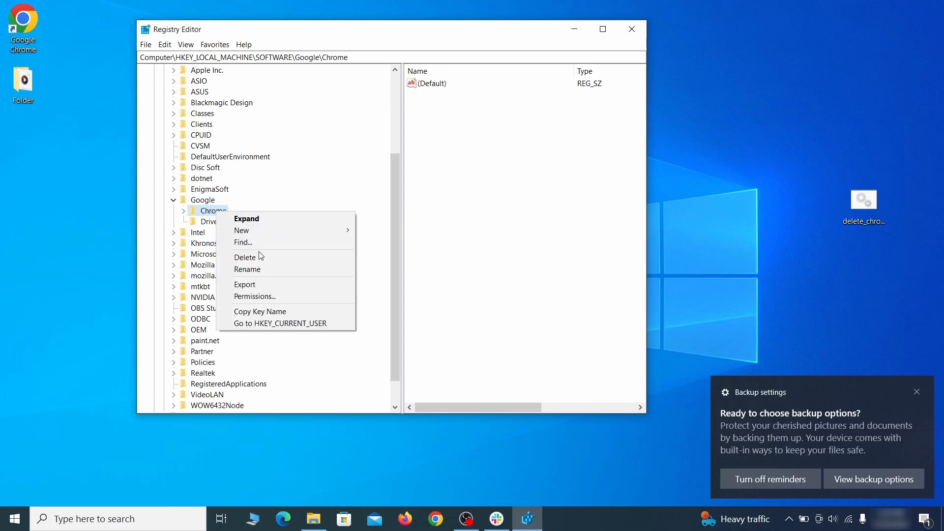
left_click(269, 259)
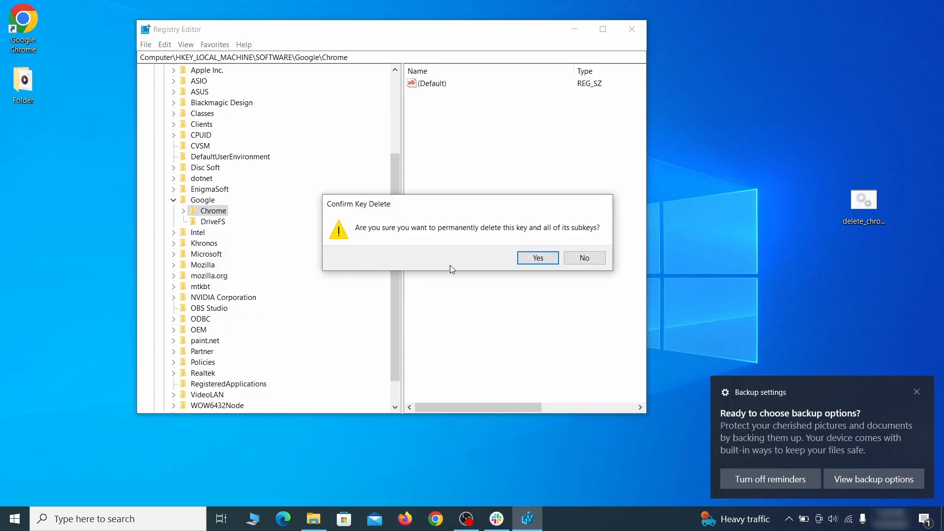
left_click(537, 268)
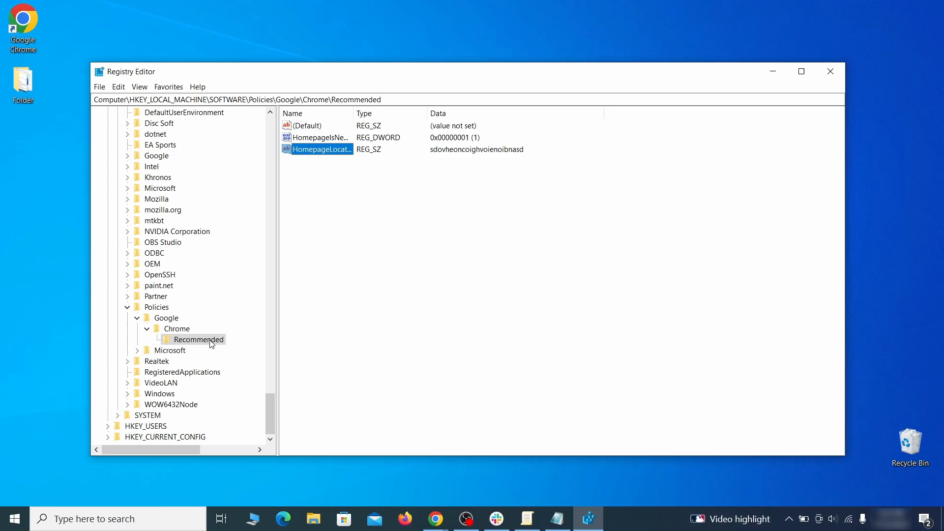
Delete the Recommended key under HKEY_LOCAL_MACHINE\SOFTWARE\Policies\Google\Chrome.
right_click(212, 344)
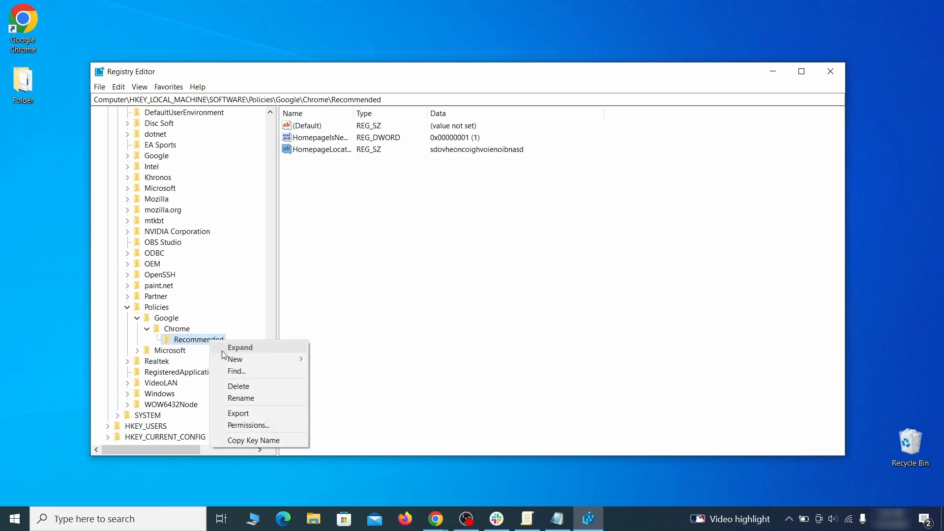
left_click(260, 388)
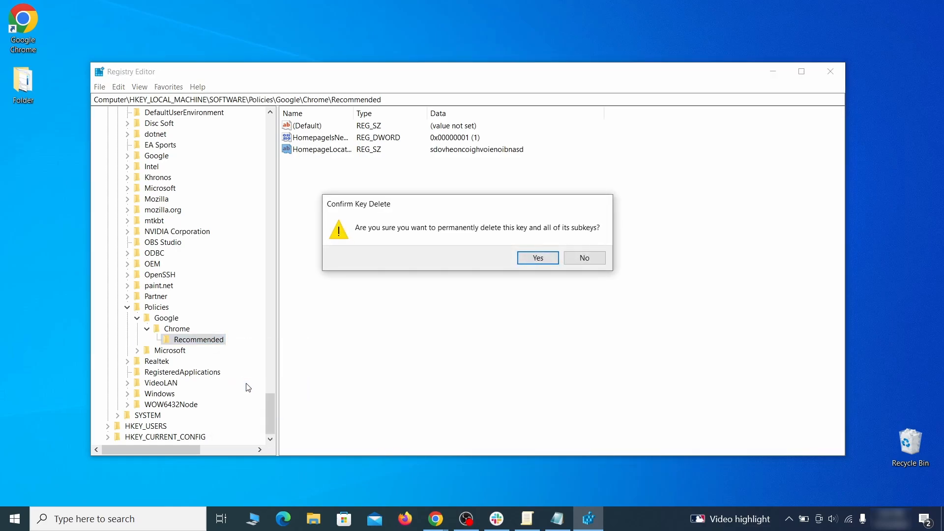
left_click(538, 258)
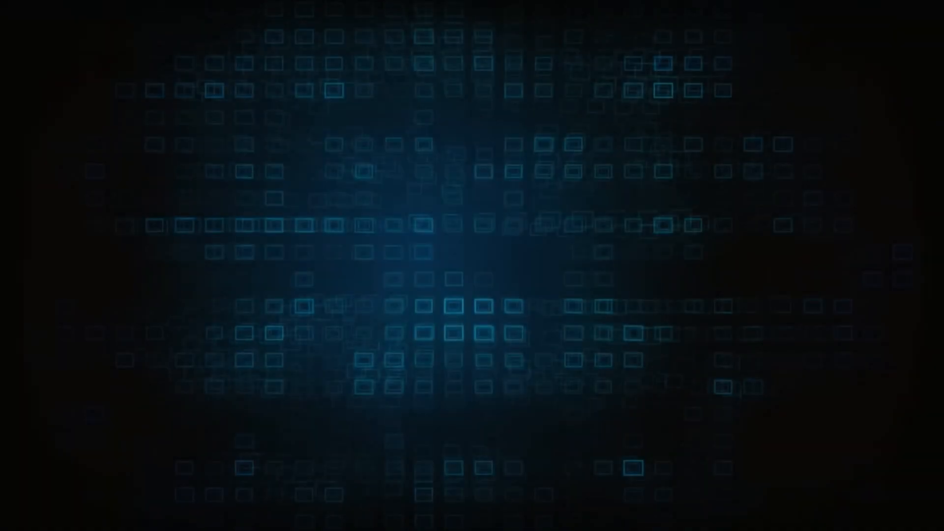
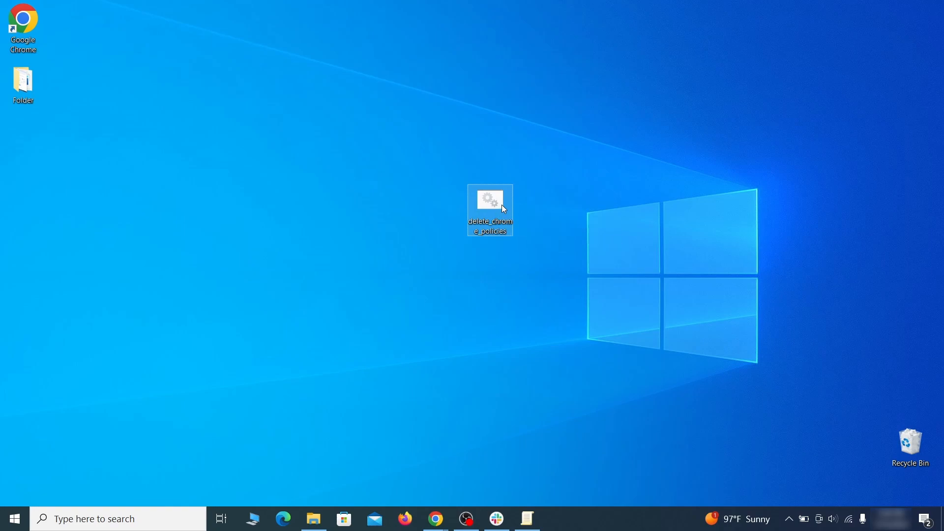
Run the desktop's delete_chrome_policies batch file as administrator, allowing it past SmartScreen, and close its command window when it completes.
right_click(502, 205)
left_click(566, 251)
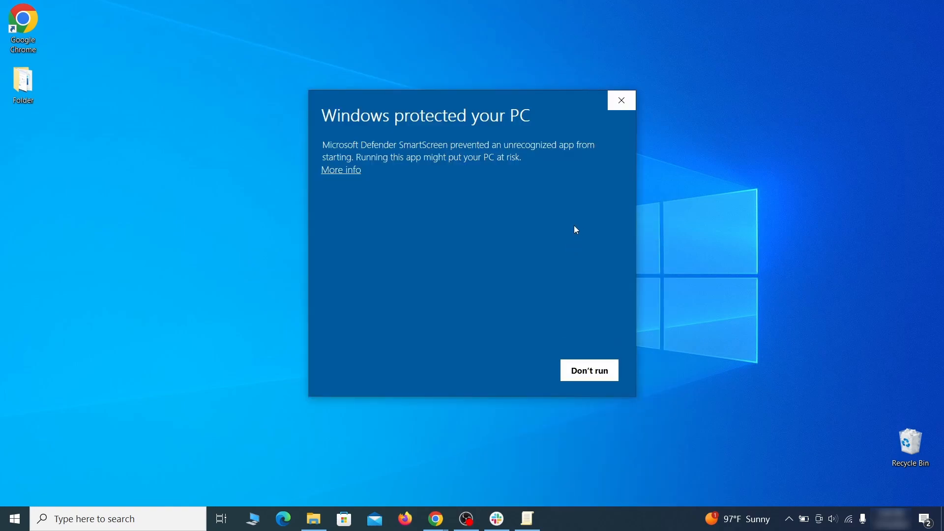
left_click(346, 172)
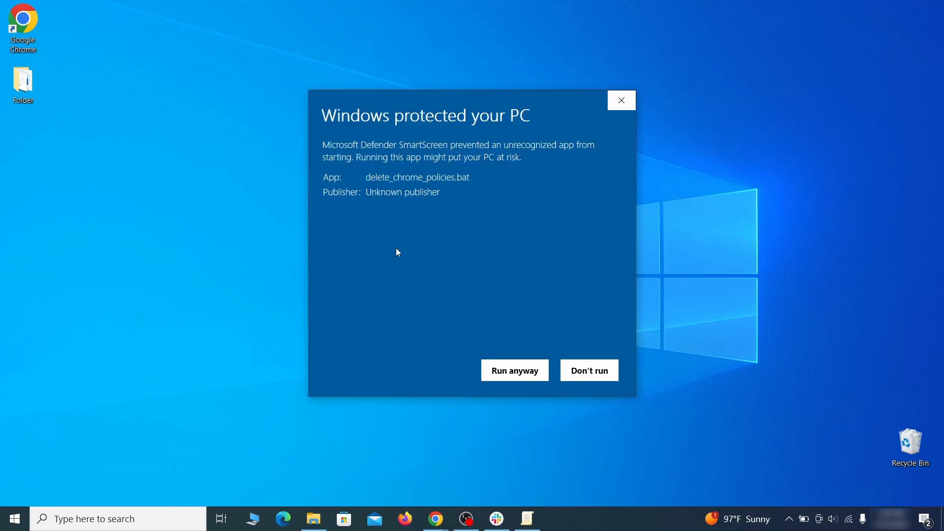
left_click(515, 378)
left_click_drag(338, 26, 498, 57)
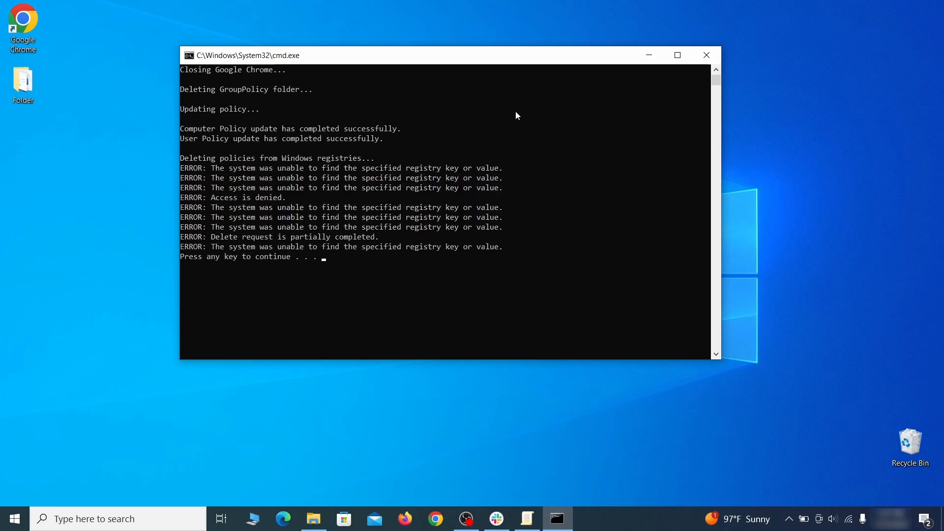
left_click(711, 59)
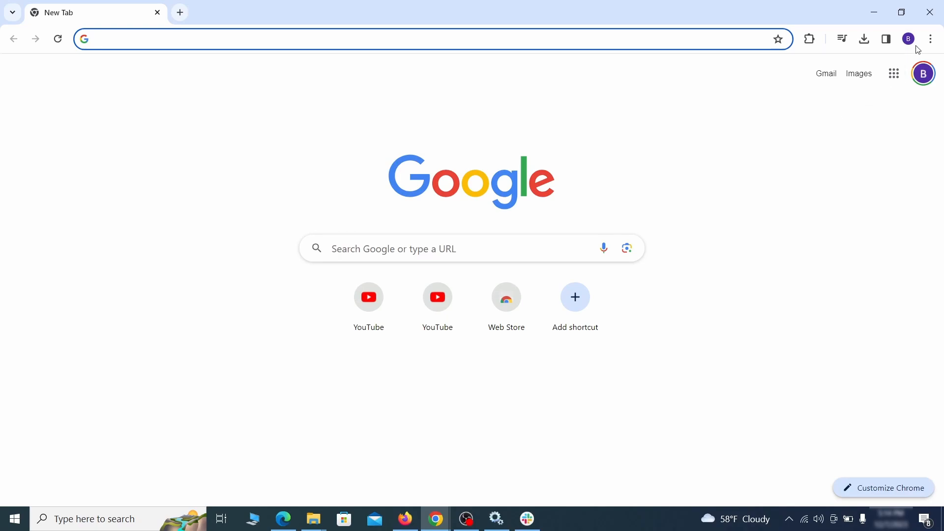
Open Chrome's extension manager, disable the Add to Zola Button extension and remove it.
left_click(932, 39)
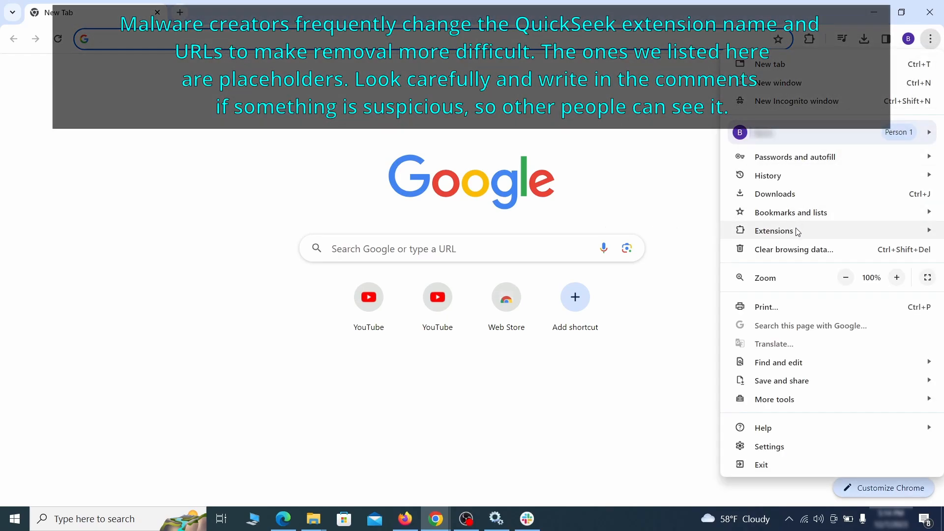
mouse_move(746, 234)
left_click(693, 231)
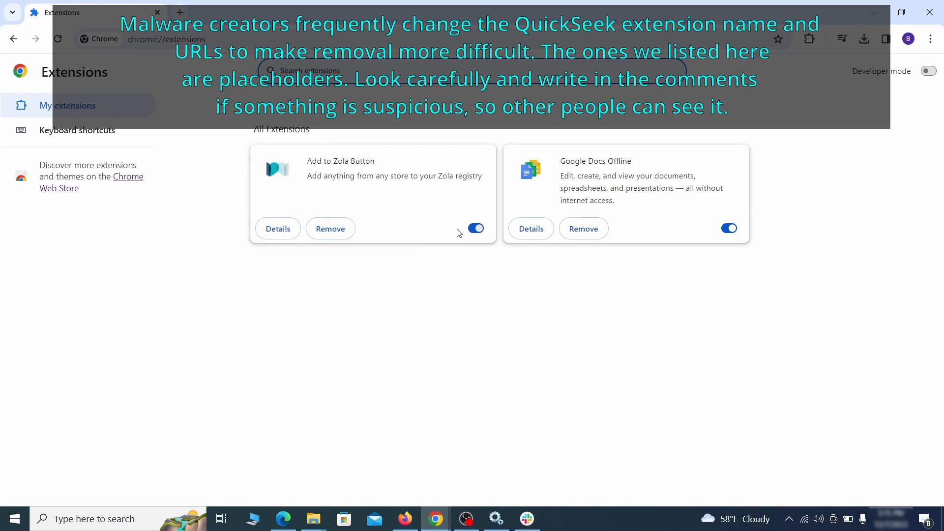
left_click(476, 228)
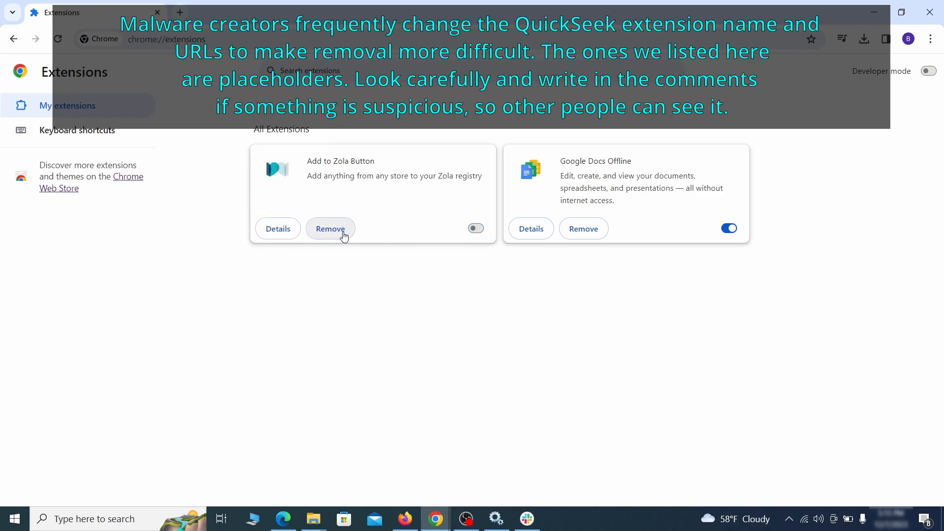
left_click(344, 235)
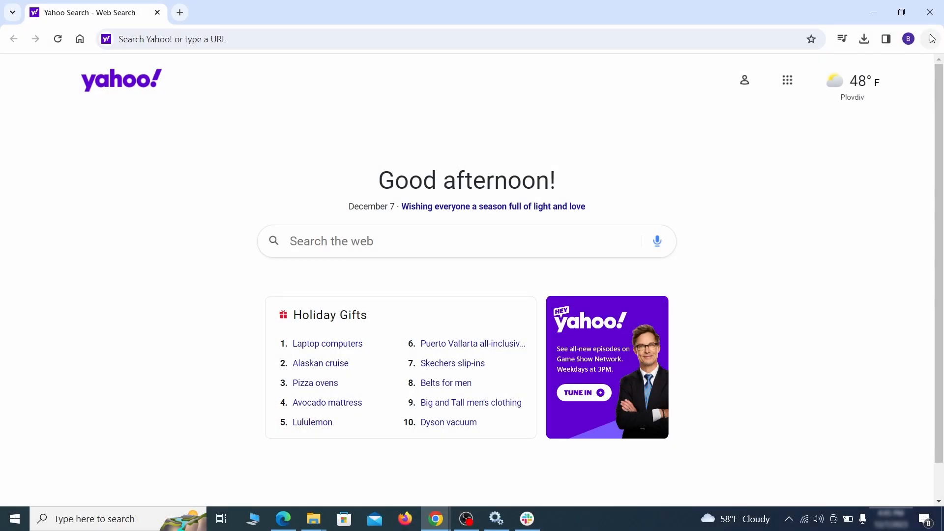
Bring up the advanced Clear browsing data options in Chrome's Privacy and security settings.
left_click(931, 39)
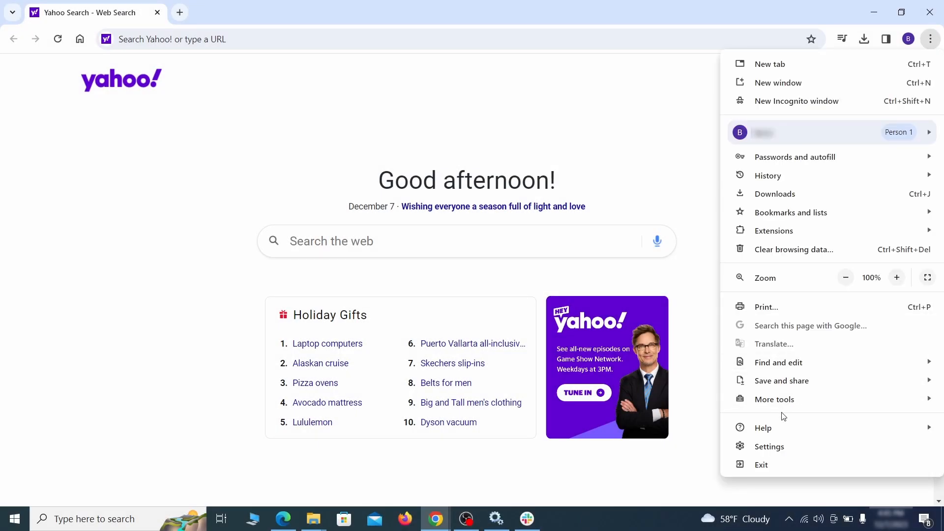
left_click(773, 446)
left_click(111, 154)
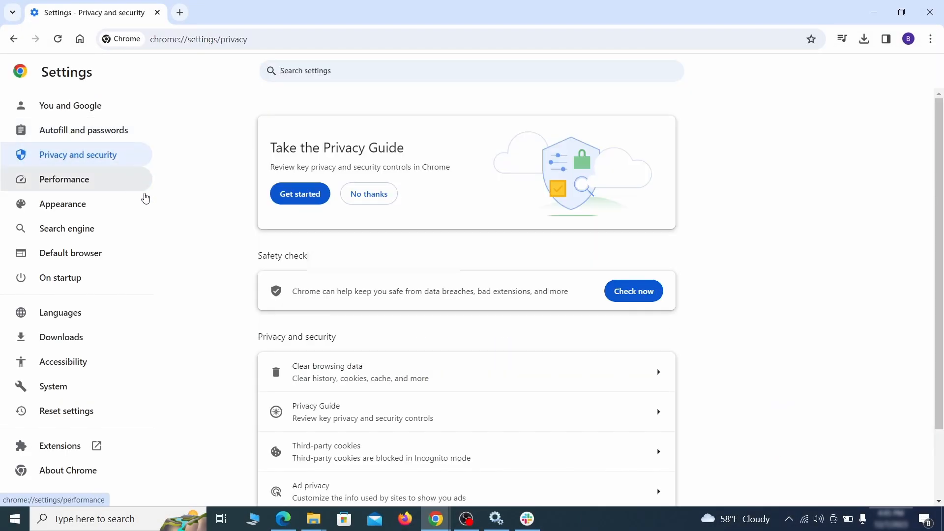
scroll(745, 322, "down", 1)
left_click(618, 318)
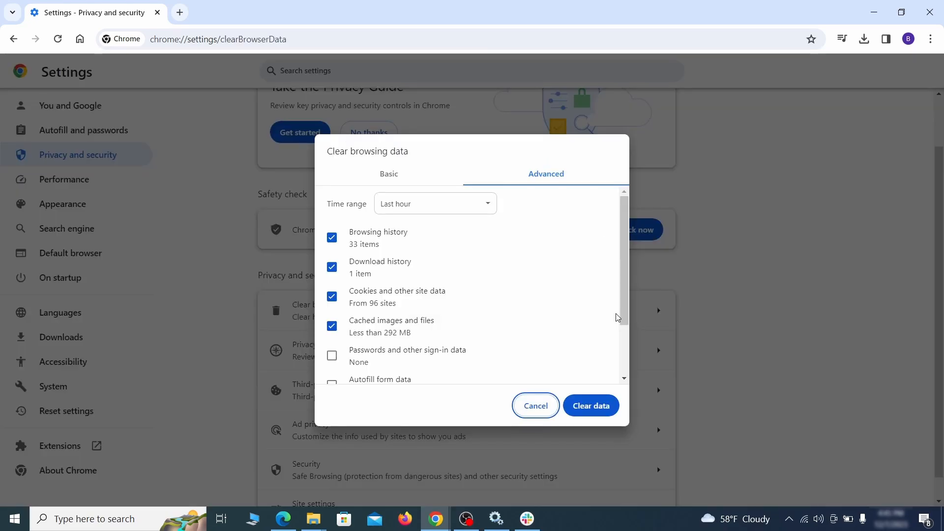
left_click(415, 177)
left_click(526, 178)
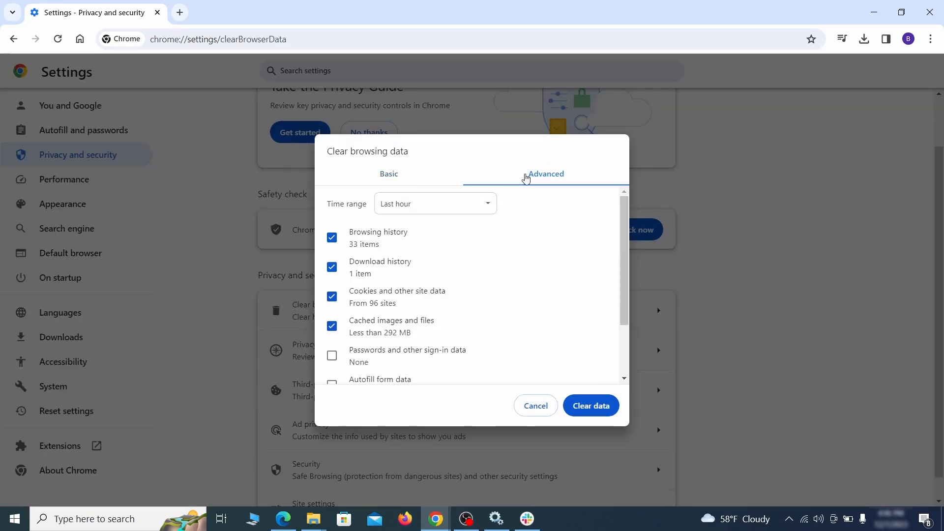
Include autofill form data, site settings and hosted app data in the selection, leave passwords excluded, and clear the browsing data.
scroll(476, 280, "down", 2)
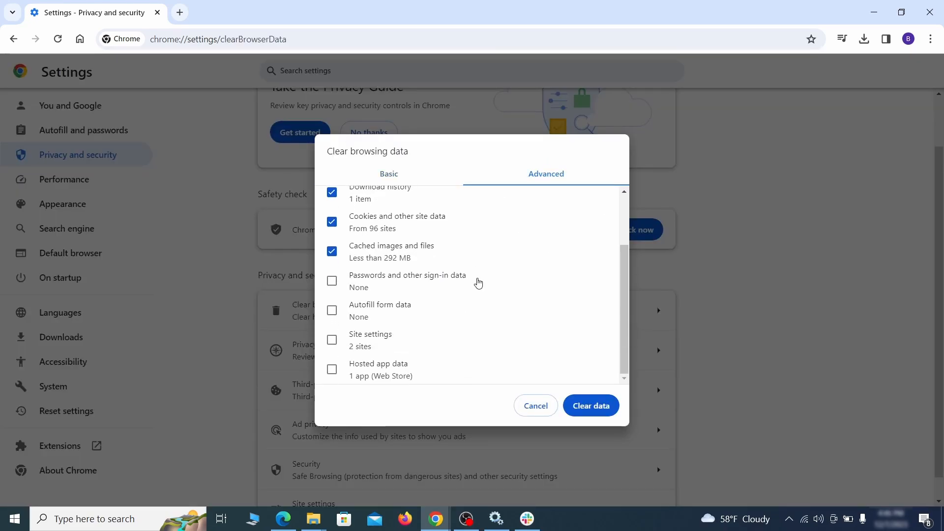
left_click(332, 311)
left_click(332, 340)
left_click(333, 369)
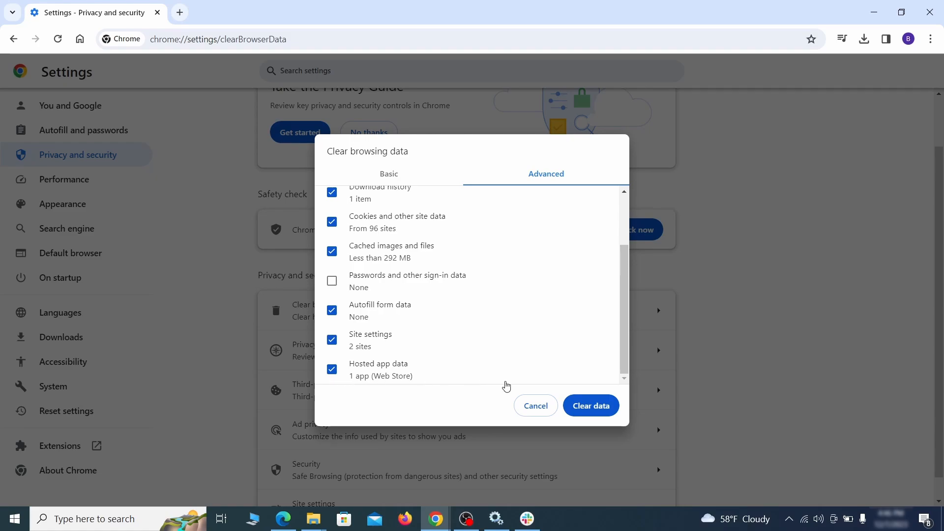
left_click(592, 406)
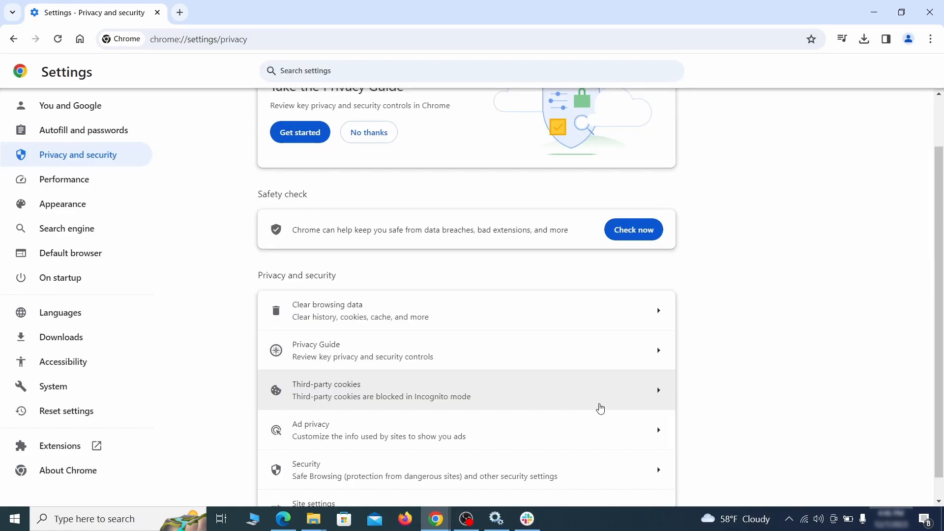
Remove ExampleRougeURL.com from the sites allowed to send notifications in Chrome's Site settings.
scroll(711, 323, "down", 1)
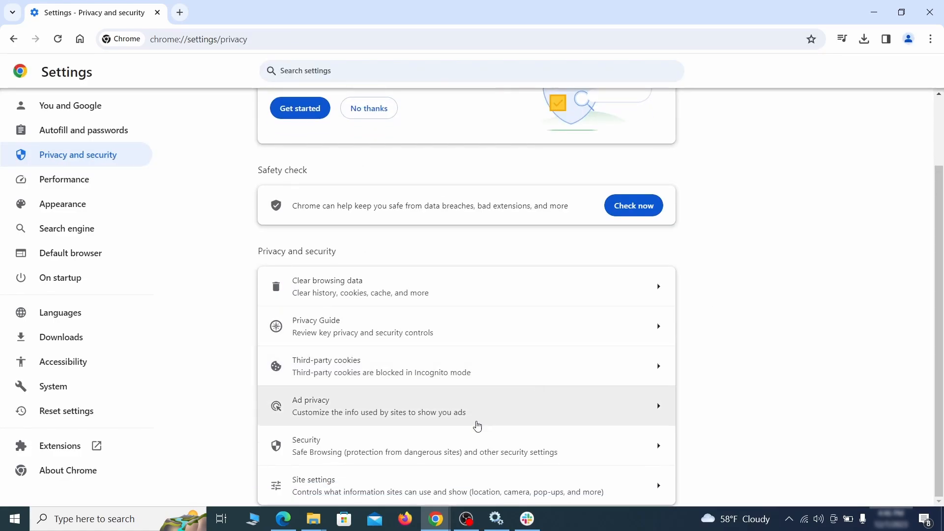
left_click(458, 484)
scroll(678, 300, "down", 4)
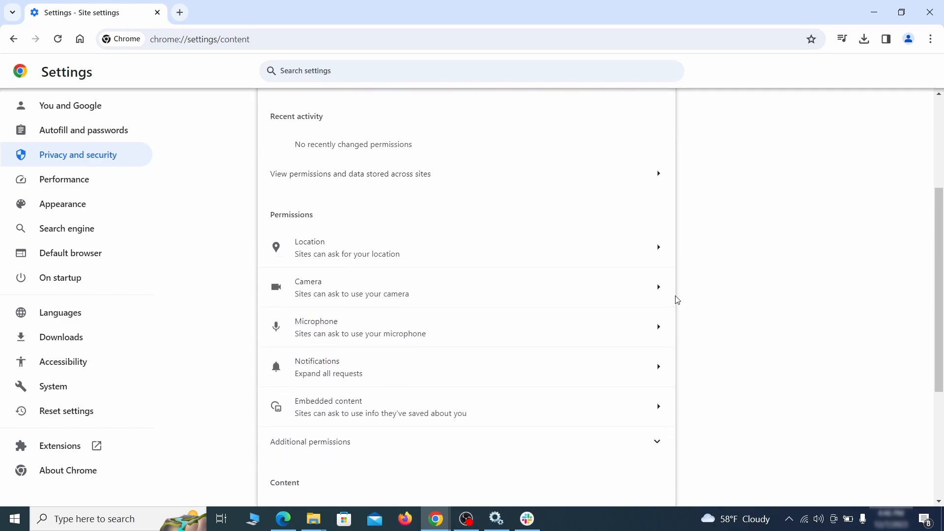
scroll(683, 294, "down", 1)
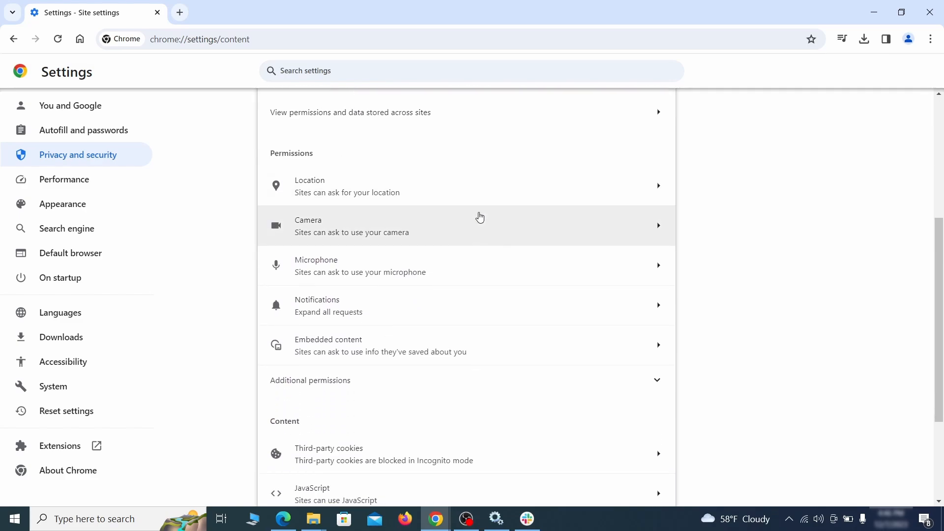
left_click(476, 196)
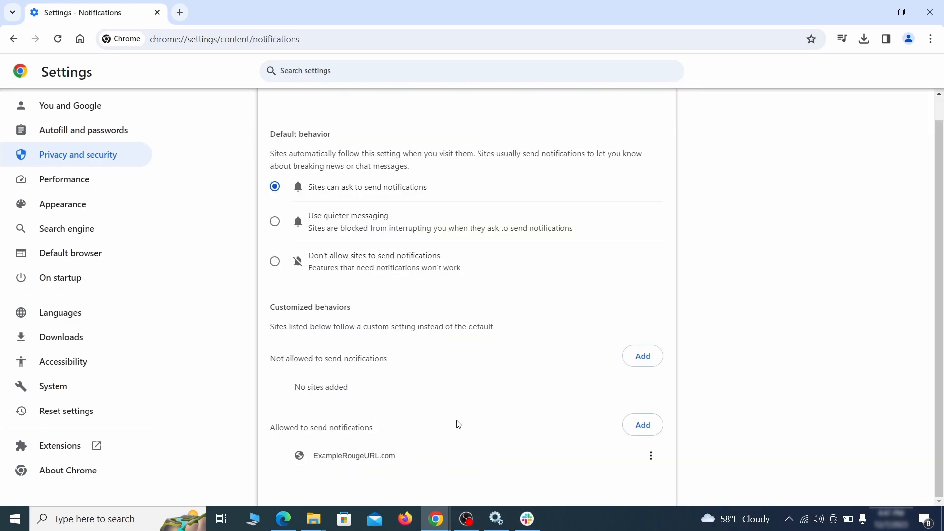
left_click(653, 457)
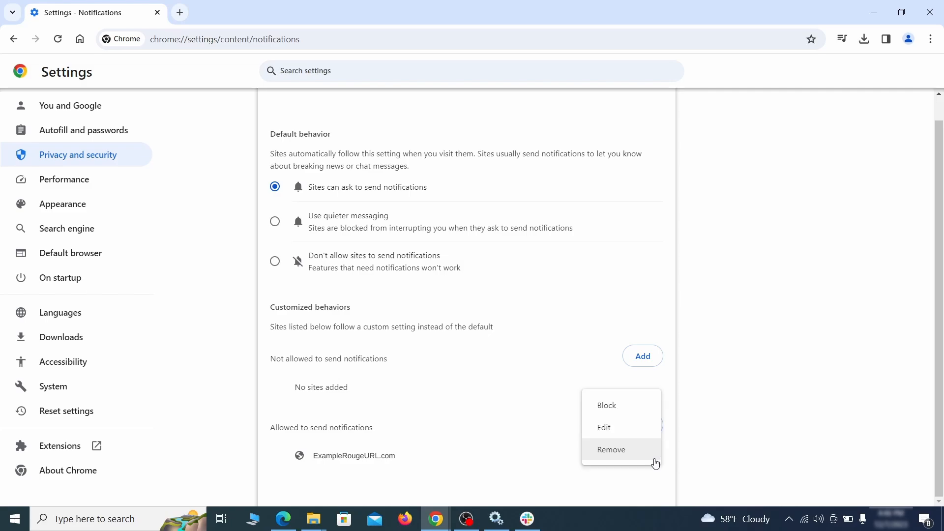
left_click(624, 455)
key("alt+Left")
Delete ExampleRougeURL.com from the sites allowed to use third-party cookies and return to Site settings.
scroll(509, 333, "down", 2)
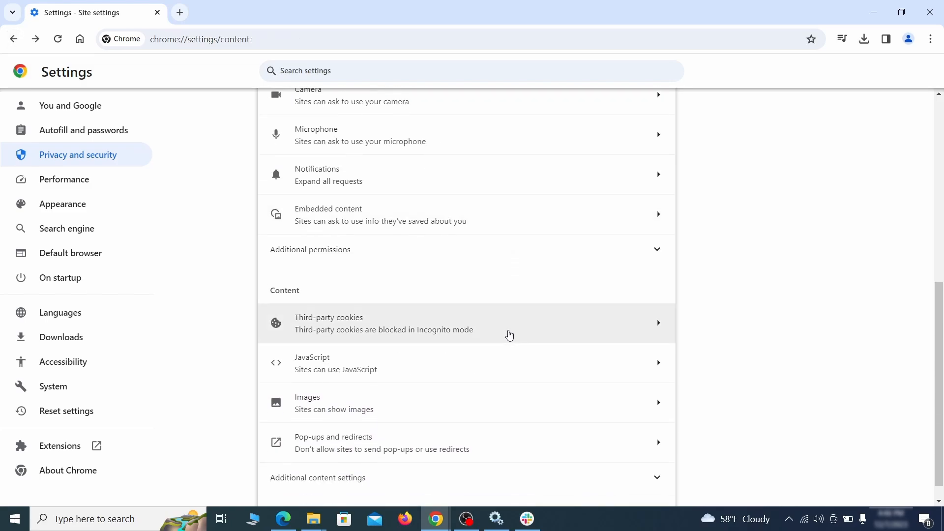
left_click(509, 333)
scroll(510, 333, "down", 5)
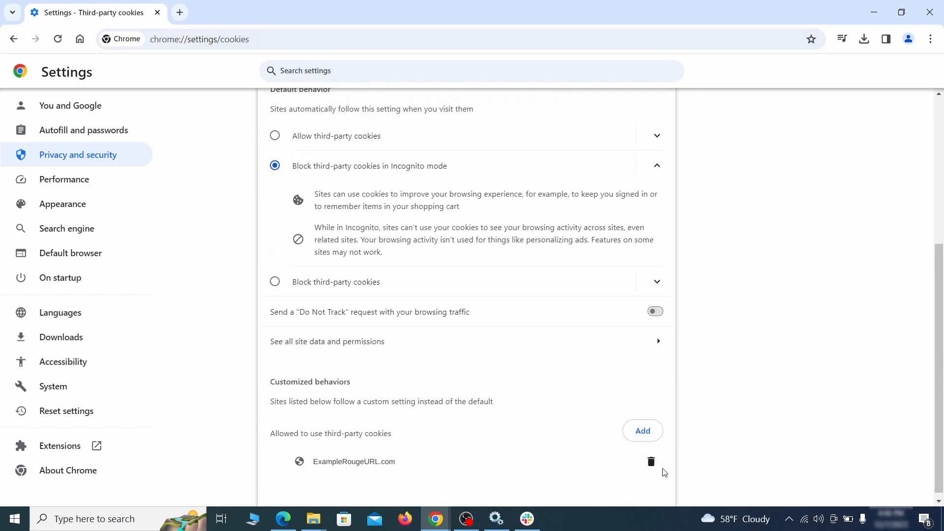
left_click(651, 463)
key("alt+Left")
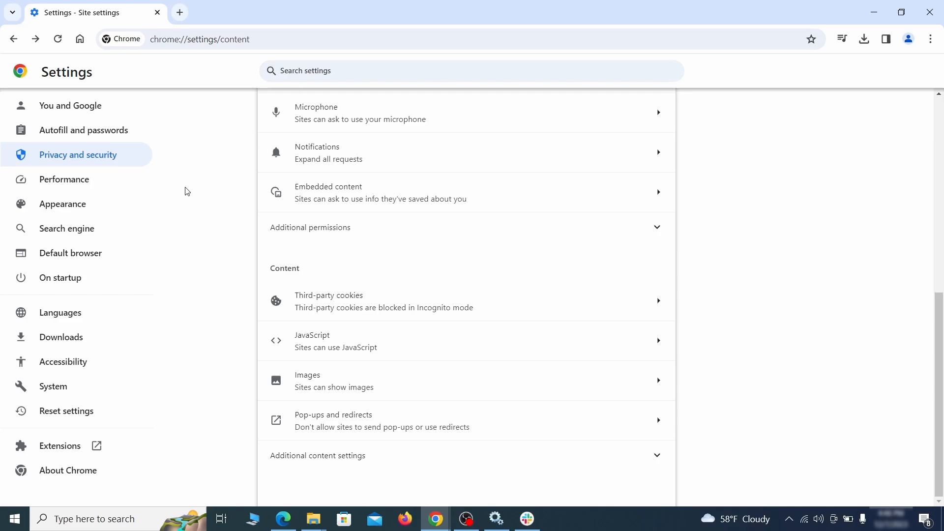
Clear the custom web address assigned to the home button in Chrome's Appearance settings.
left_click(128, 206)
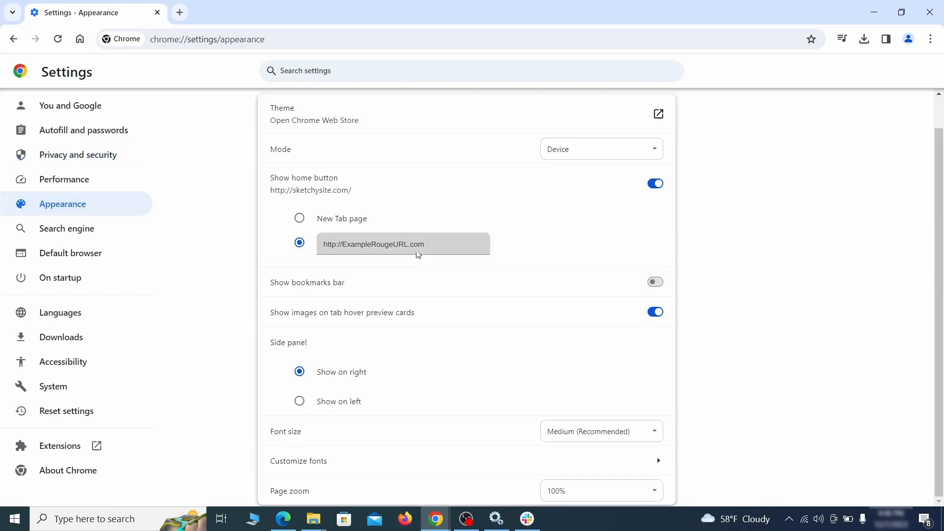
left_click(310, 245)
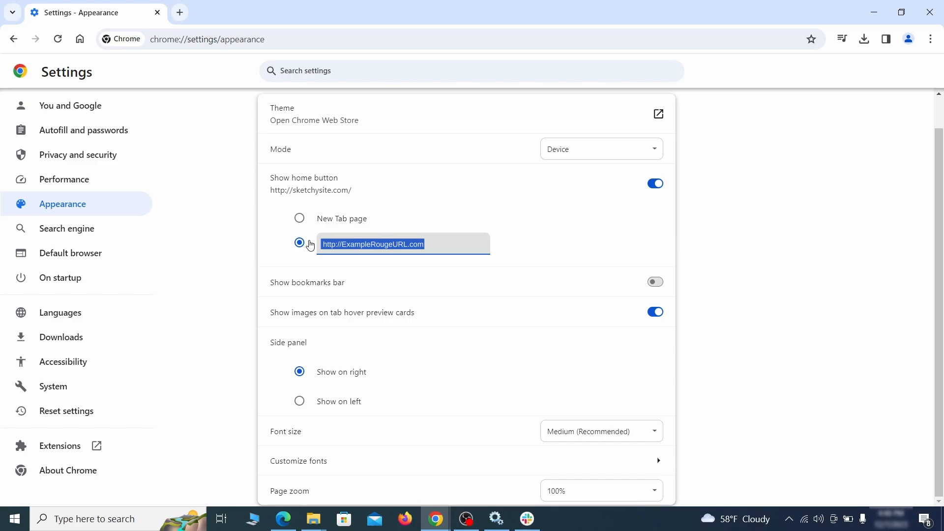
key("BackSpace")
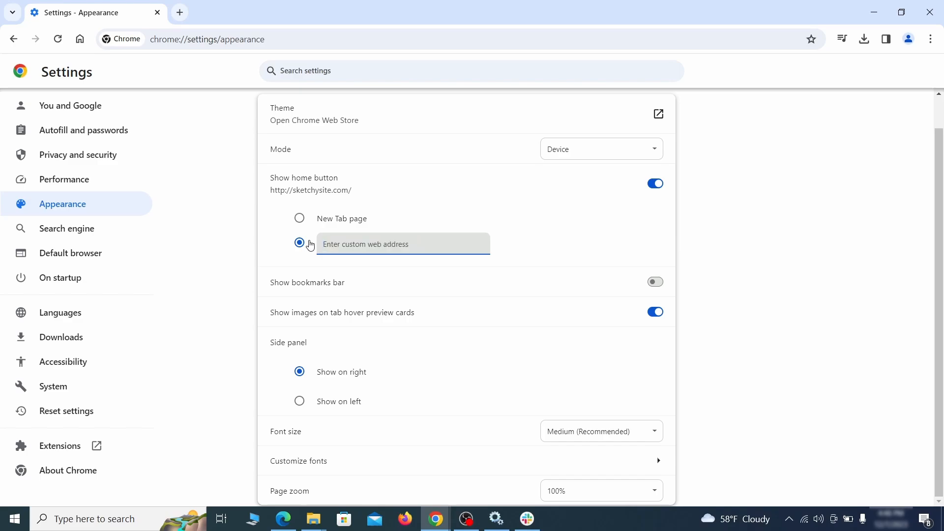
left_click(394, 190)
Set Chrome's address bar search engine to Google.
left_click(100, 232)
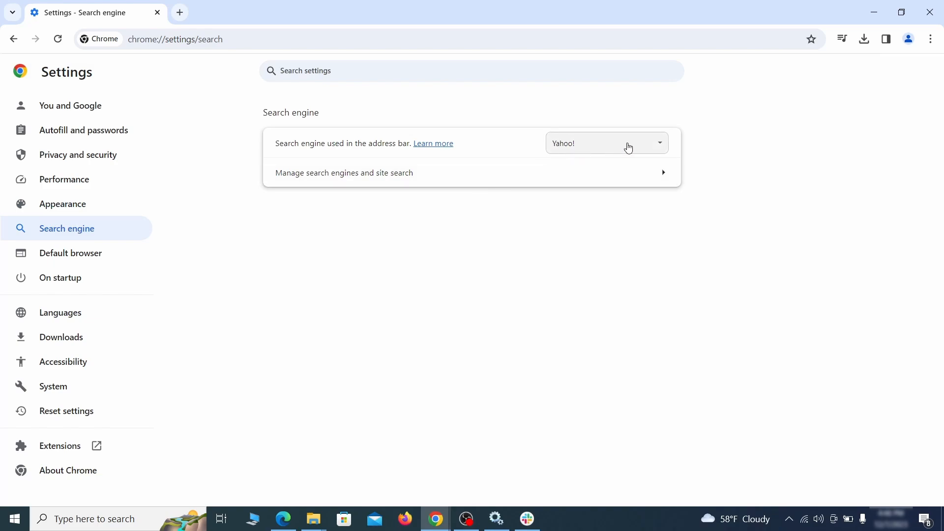
left_click(645, 147)
left_click(628, 160)
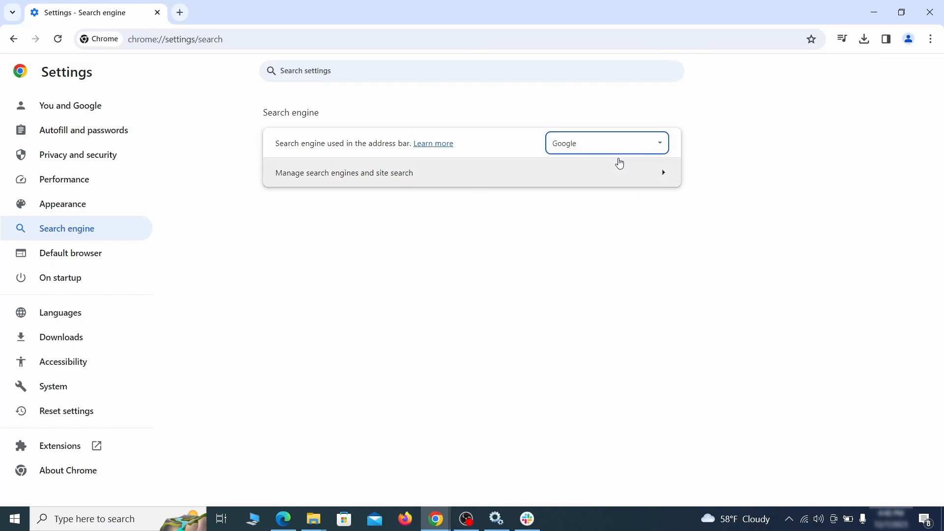
Delete the ExampleRougeURL.com entry from the Site search list when managing Chrome's search engines.
left_click(607, 183)
scroll(610, 257, "down", 2)
scroll(610, 256, "down", 5)
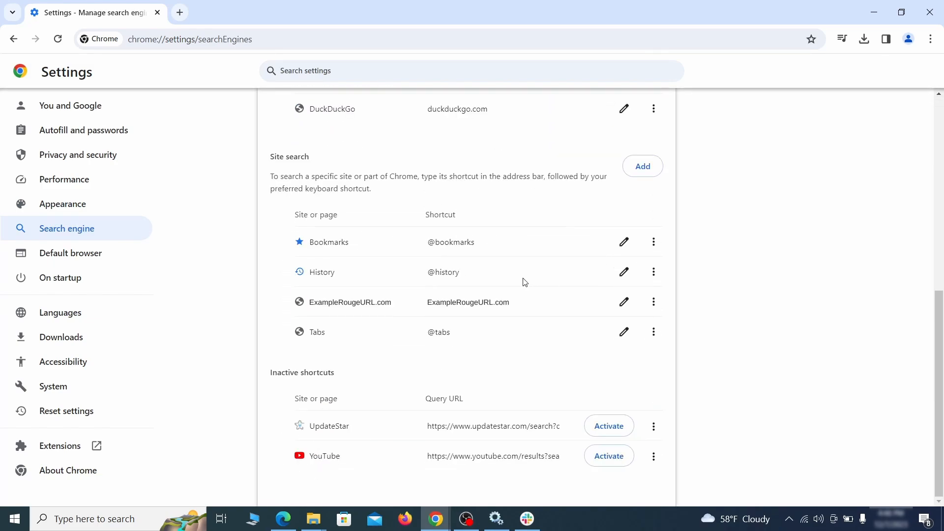
left_click(653, 302)
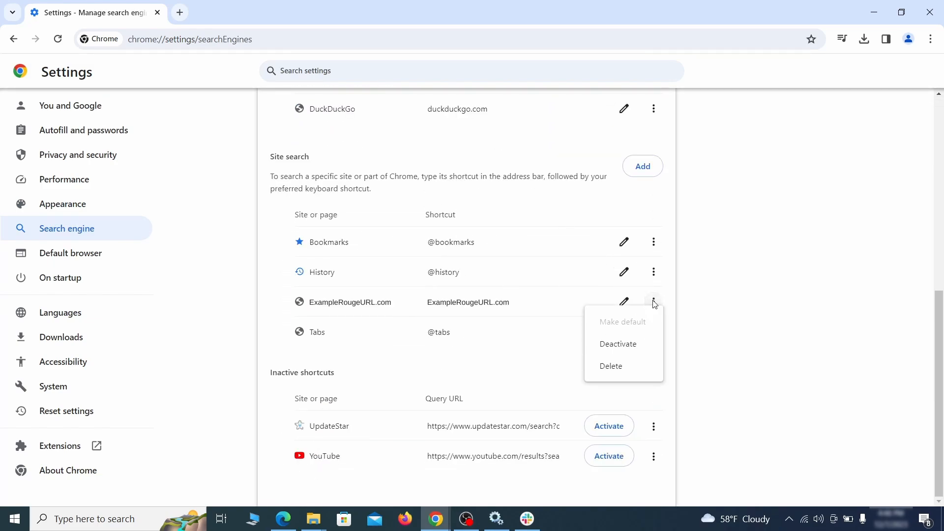
left_click(612, 369)
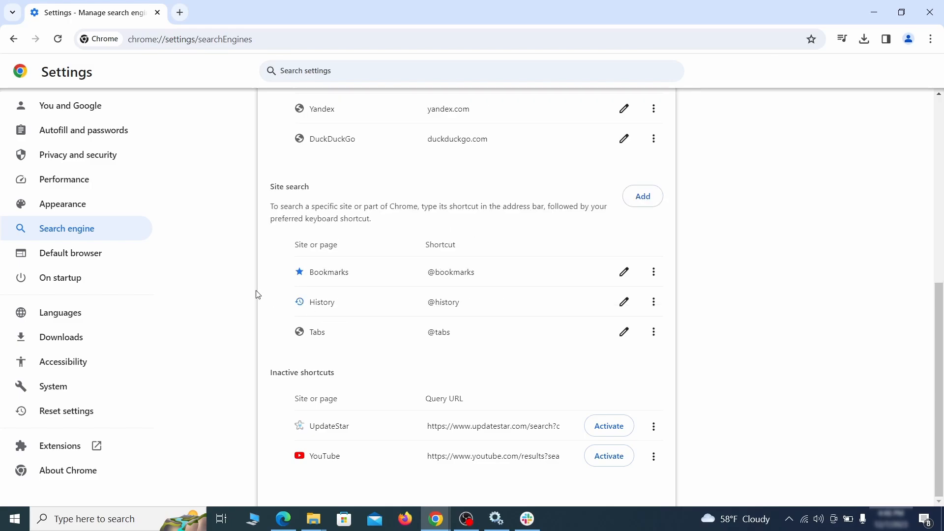
Remove ExampleRougeURL.com from the specific pages that Chrome opens on startup.
left_click(74, 276)
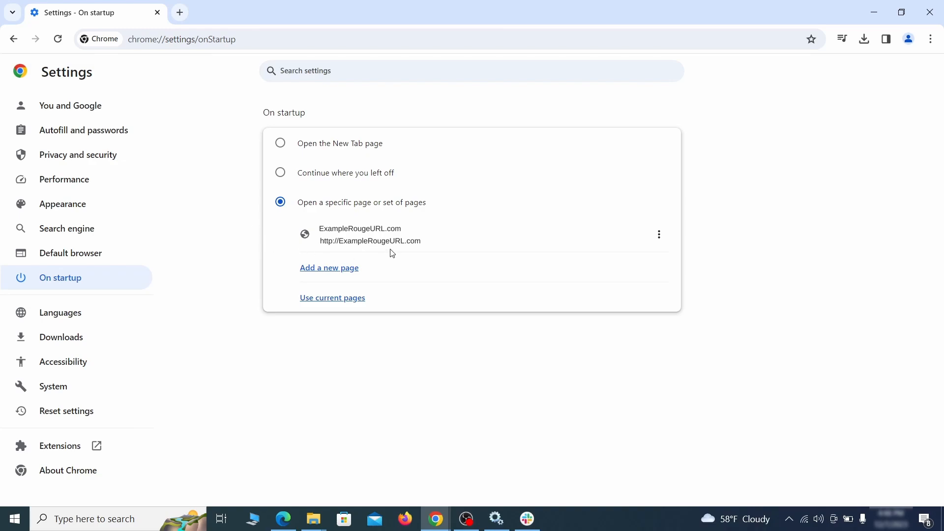
left_click(659, 236)
left_click(631, 265)
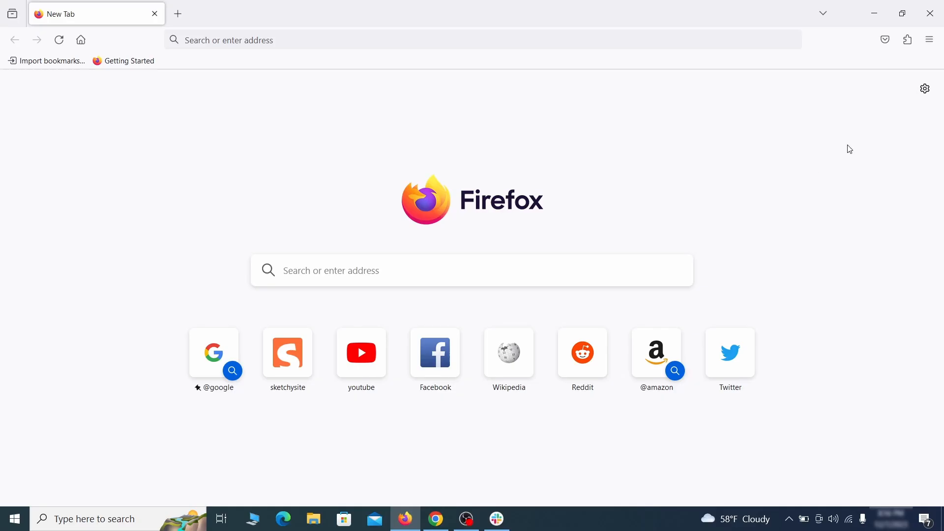
Switch to Firefox, disable the Contenu+ extension in the Add-ons Manager and remove it without reporting it to Mozilla.
left_click(909, 39)
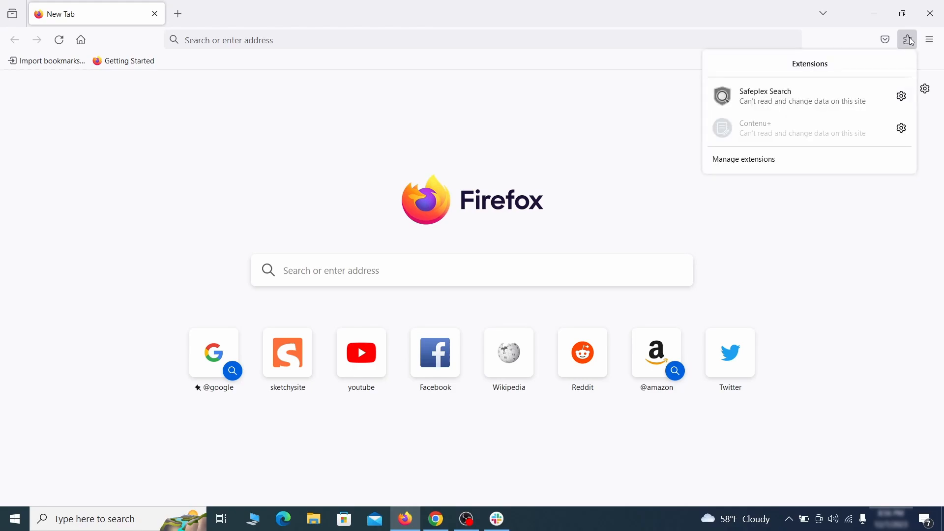
left_click(795, 161)
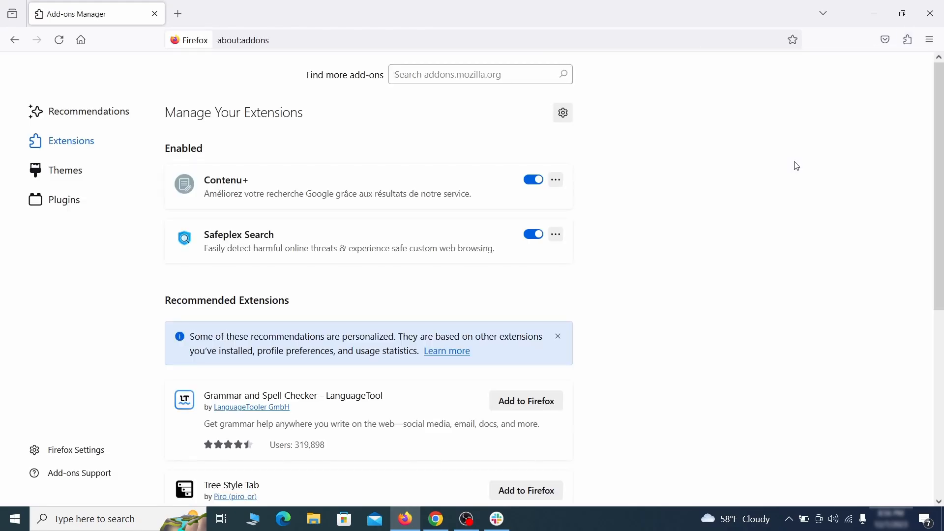
left_click(533, 180)
left_click(557, 180)
left_click(595, 198)
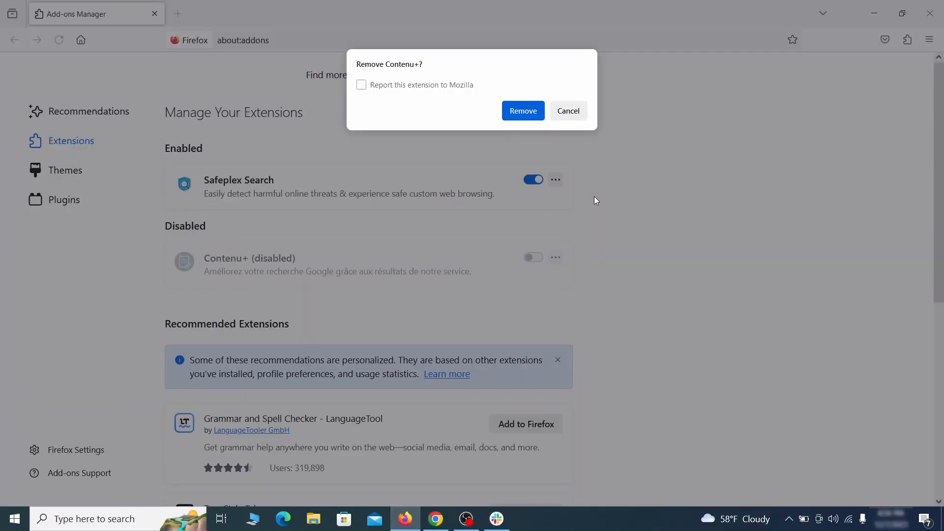
left_click(525, 110)
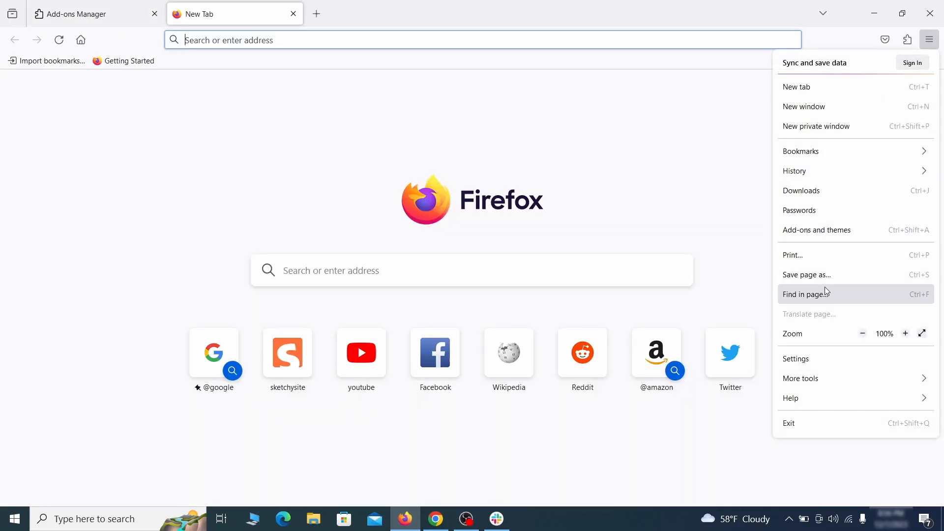
Open Firefox's settings and clear the custom URL set for the homepage and new windows.
left_click(817, 362)
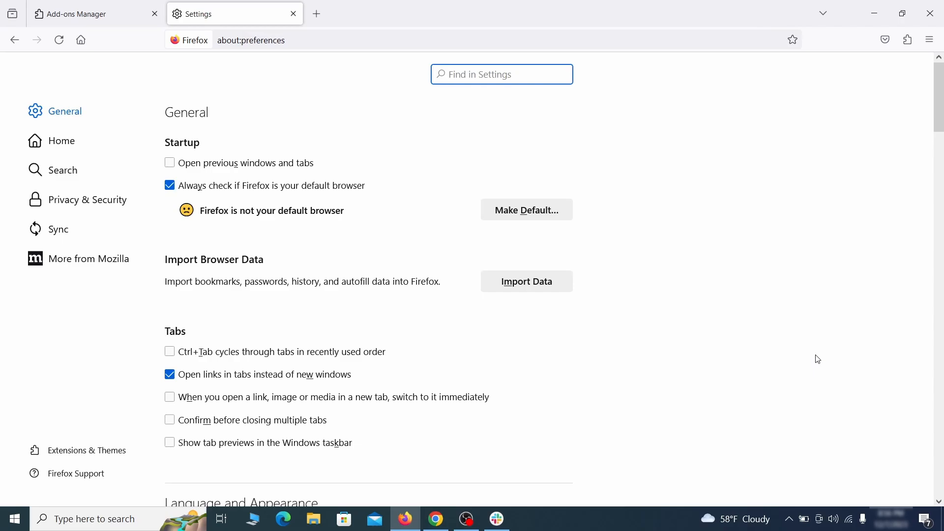
left_click(71, 142)
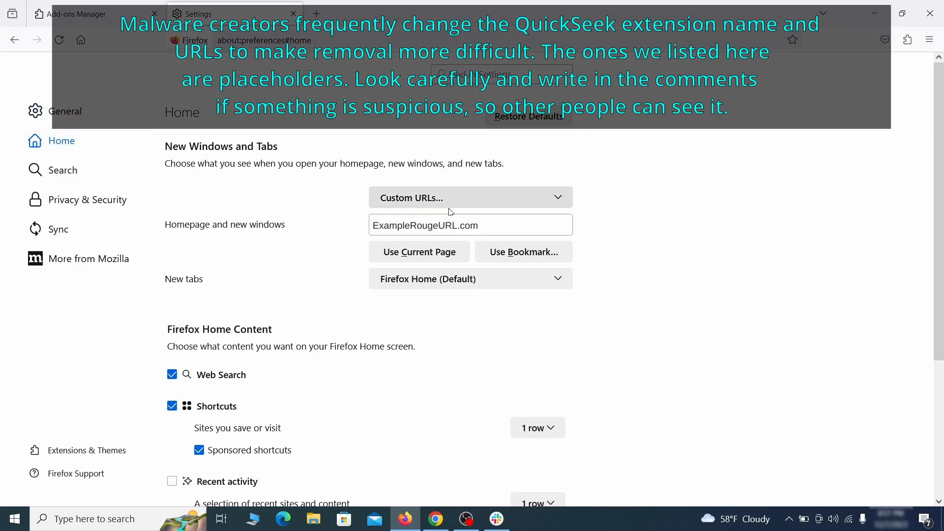
triple_click(477, 225)
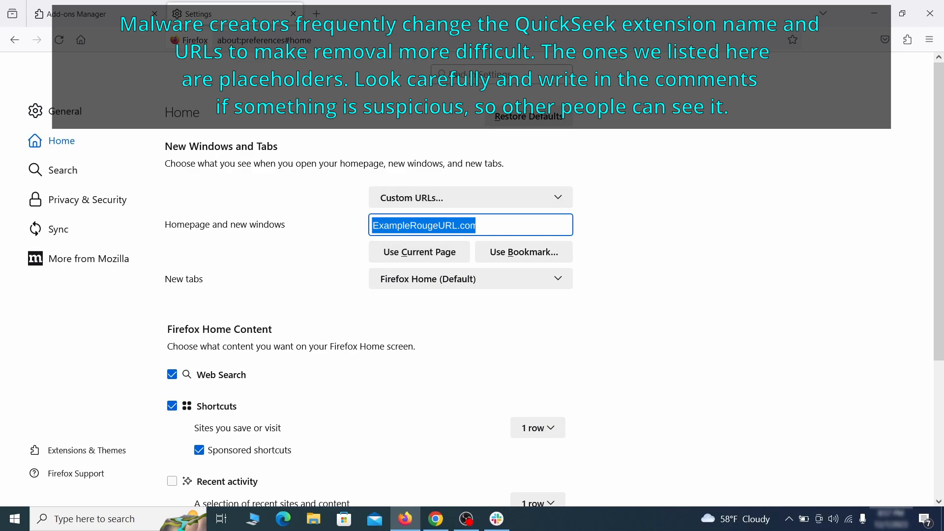
key("BackSpace")
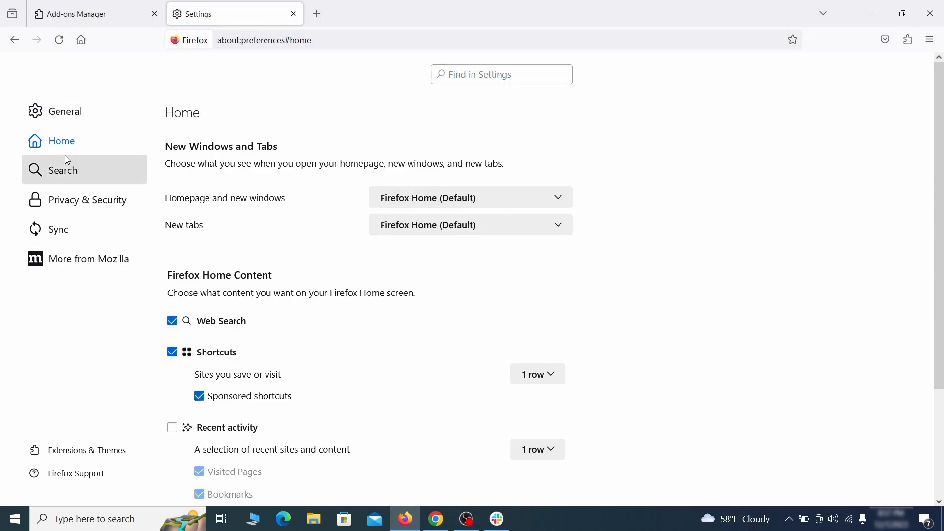
Change Firefox's default search engine to Google.
left_click(67, 170)
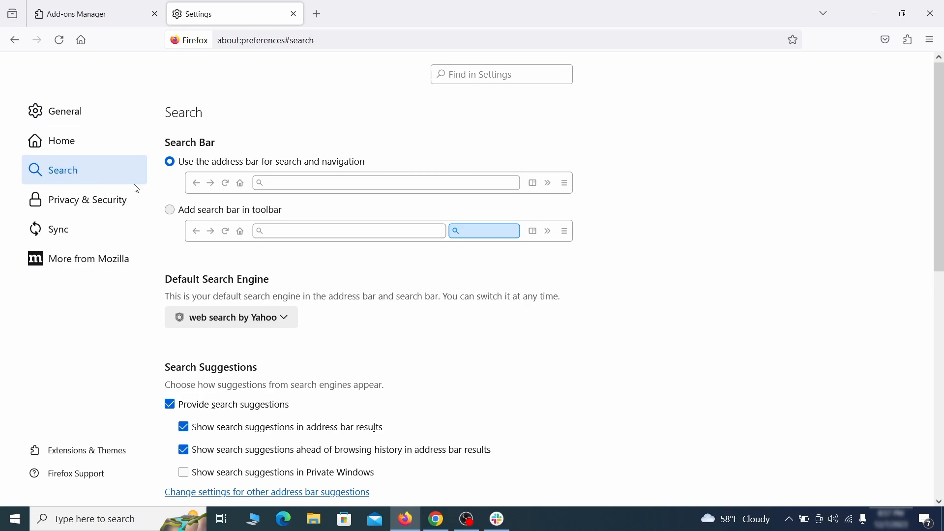
scroll(316, 262, "down", 2)
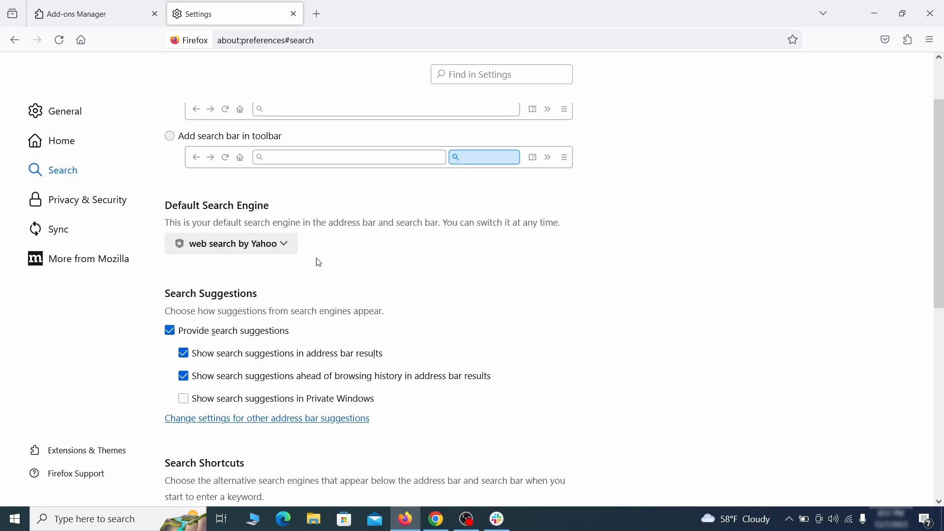
left_click(281, 248)
left_click(274, 264)
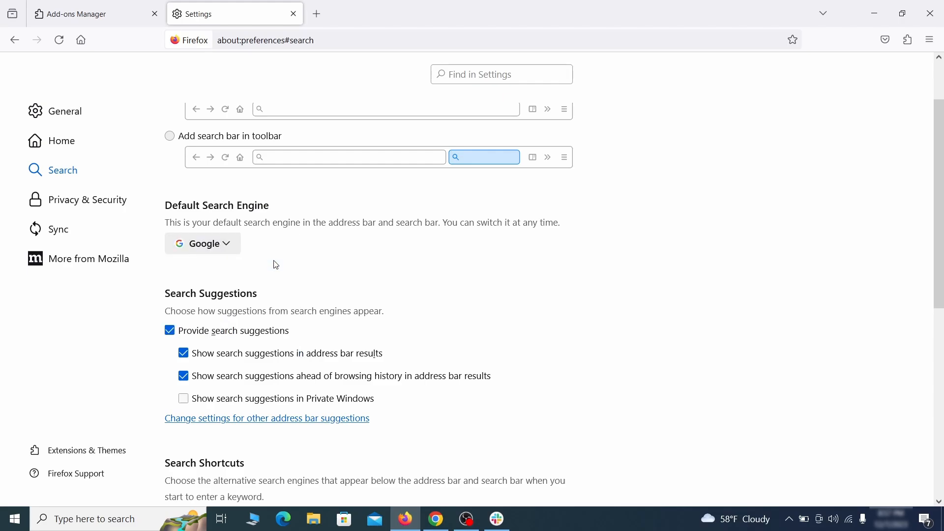
Remove the web search by Yahoo engine from Firefox's Search Shortcuts list.
scroll(457, 276, "down", 4)
scroll(515, 250, "down", 3)
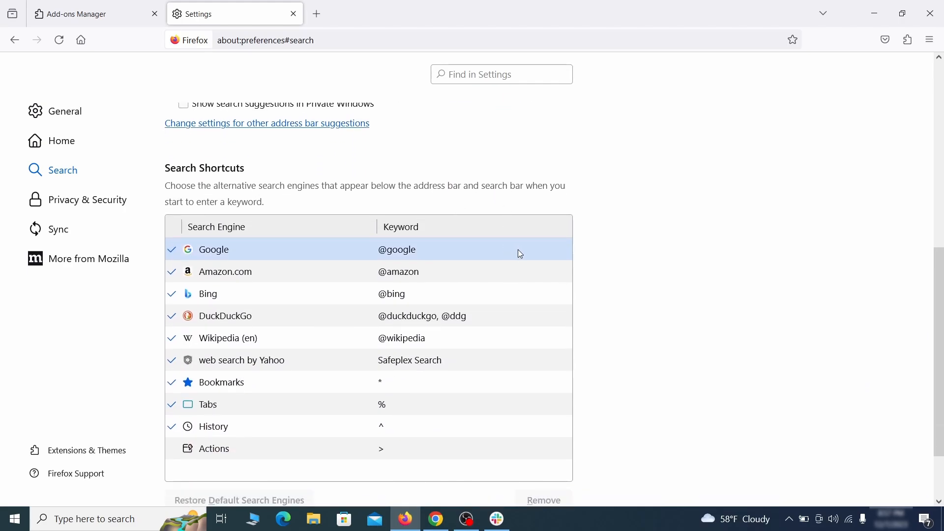
scroll(518, 250, "down", 3)
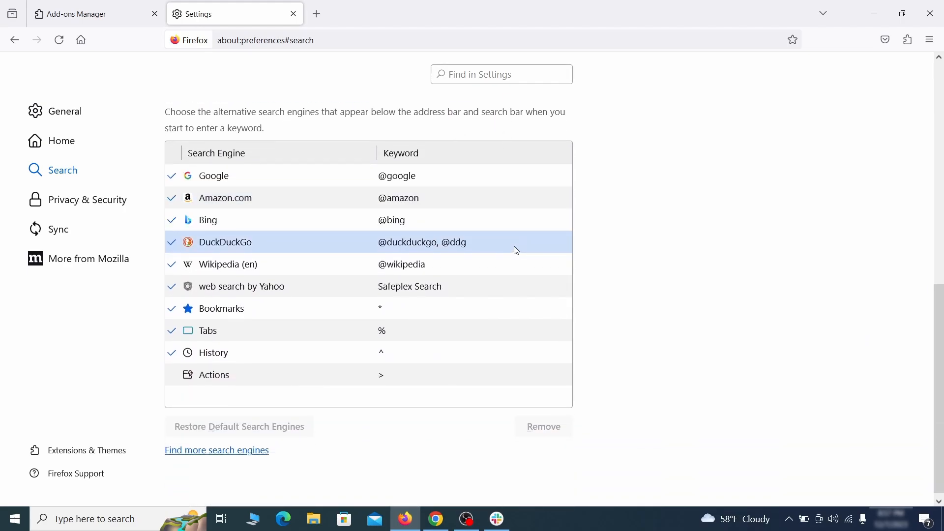
left_click(467, 289)
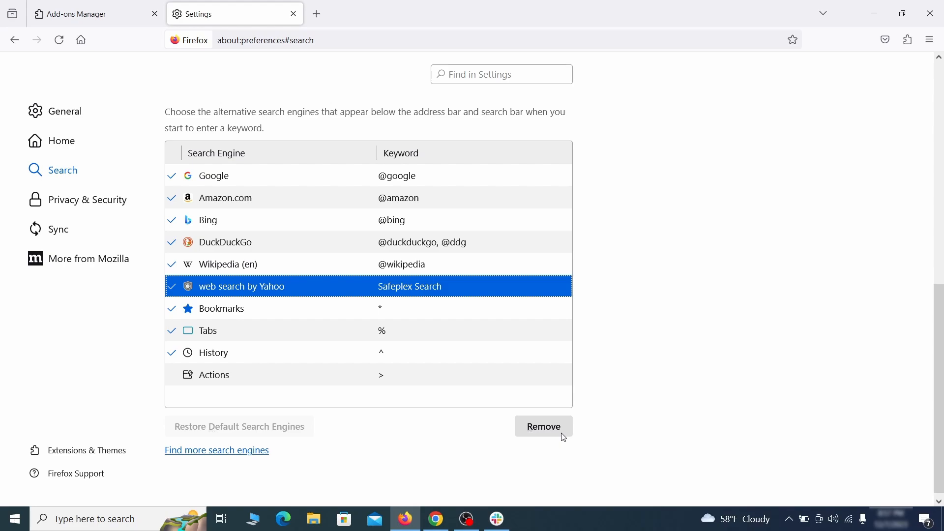
left_click(545, 428)
scroll(447, 308, "up", 3)
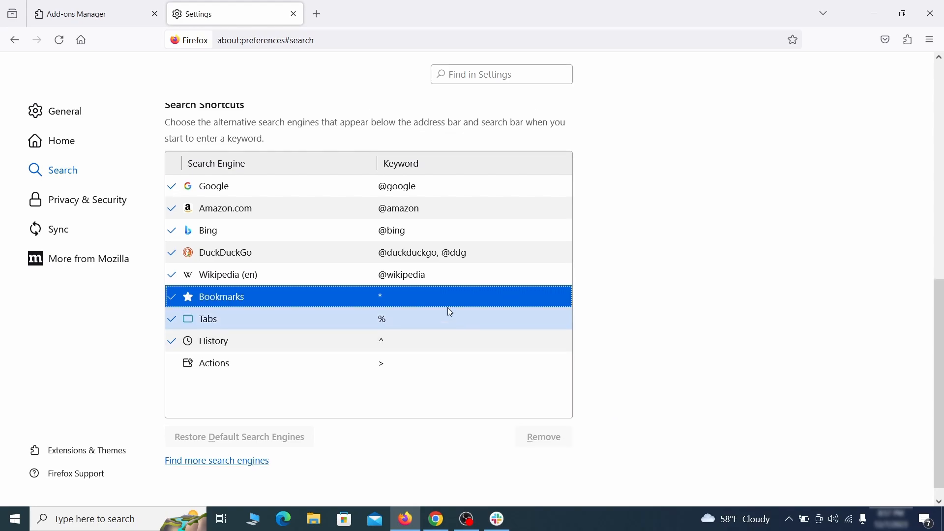
Clear all cookies, site data and cached web content stored by Firefox in its privacy settings.
left_click(92, 197)
scroll(628, 226, "down", 5)
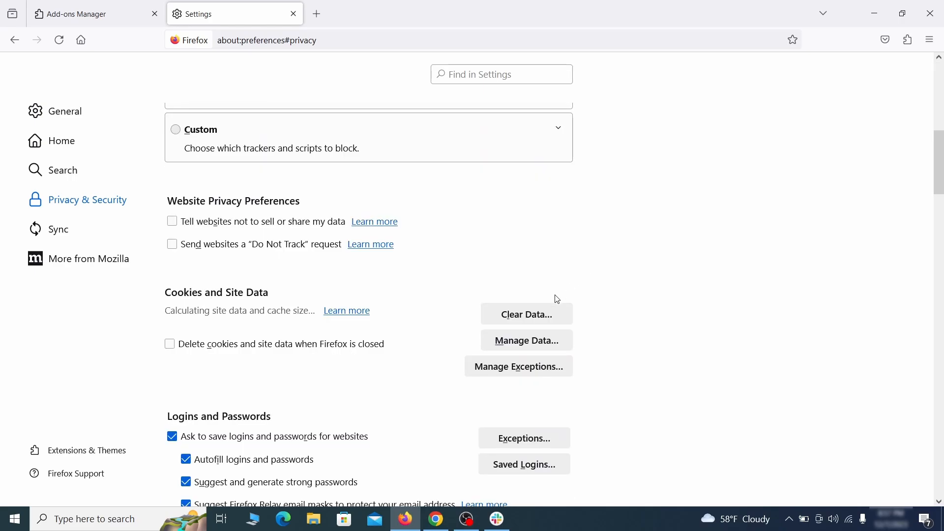
left_click(540, 315)
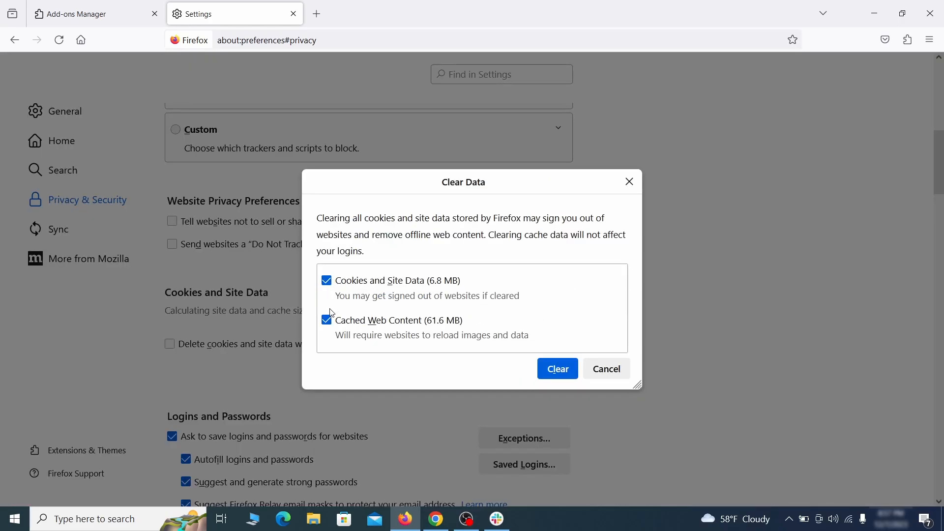
left_click(570, 369)
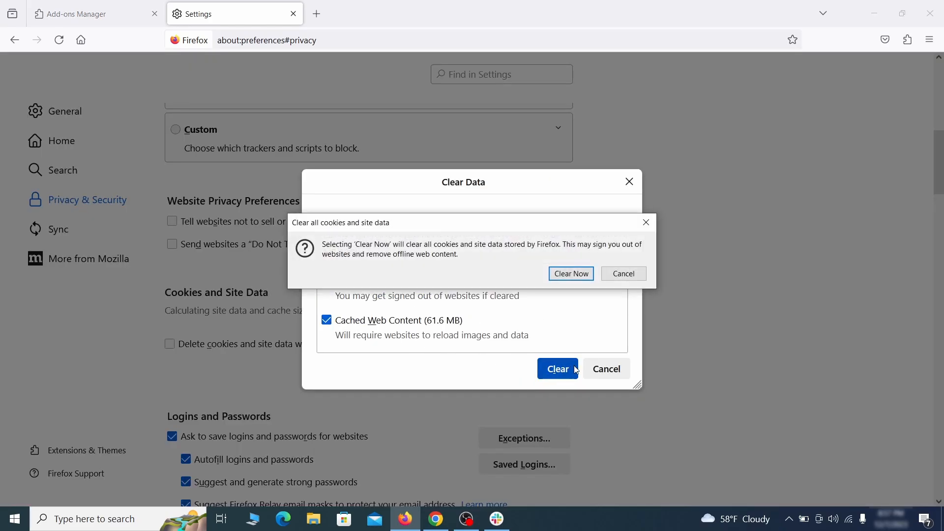
left_click(572, 274)
Open the notification permission settings in Firefox's Privacy & Security section.
scroll(641, 302, "down", 5)
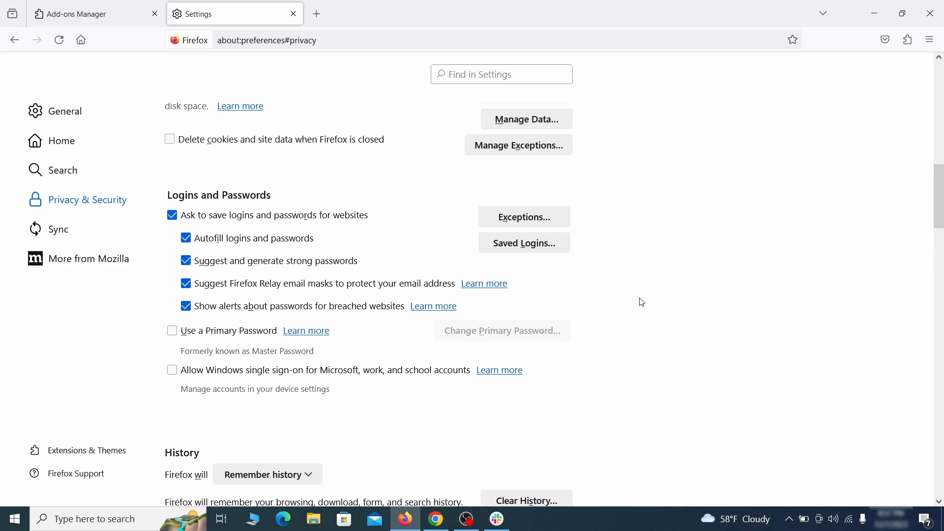
scroll(642, 302, "down", 10)
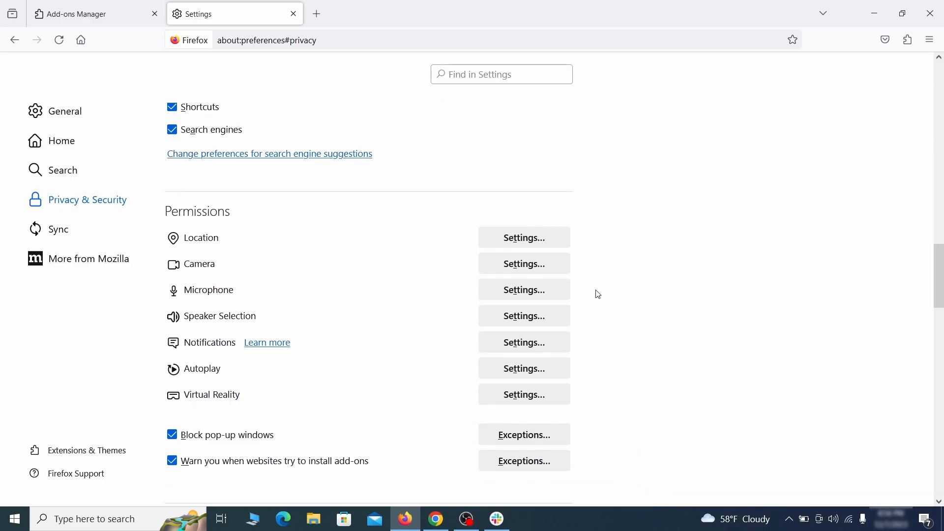
left_click(545, 347)
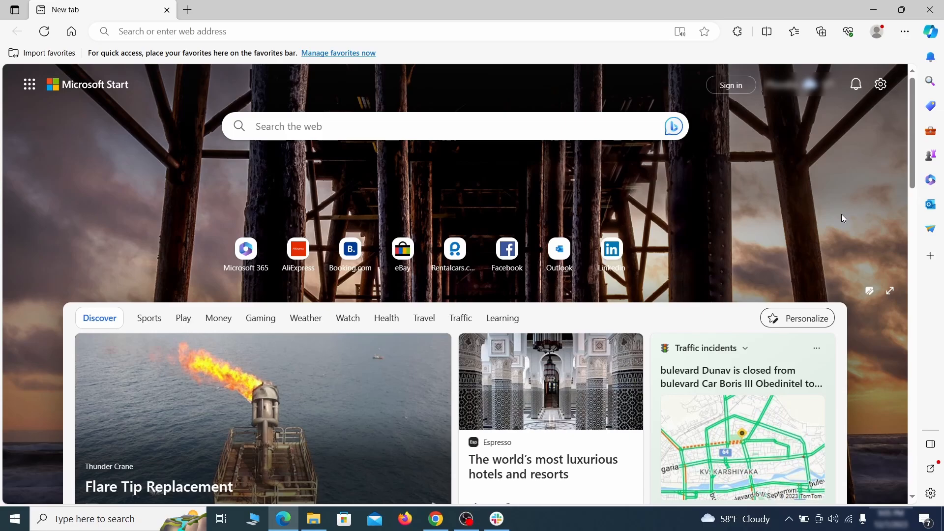
In Microsoft Edge, open the extensions management page, then disable and remove the Quidco Cashback Reminder extension.
left_click(905, 31)
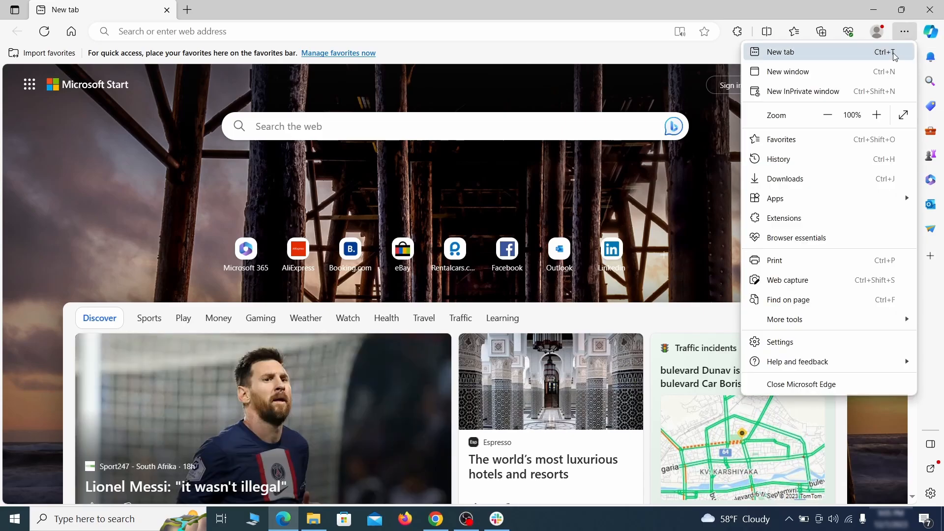
left_click(811, 218)
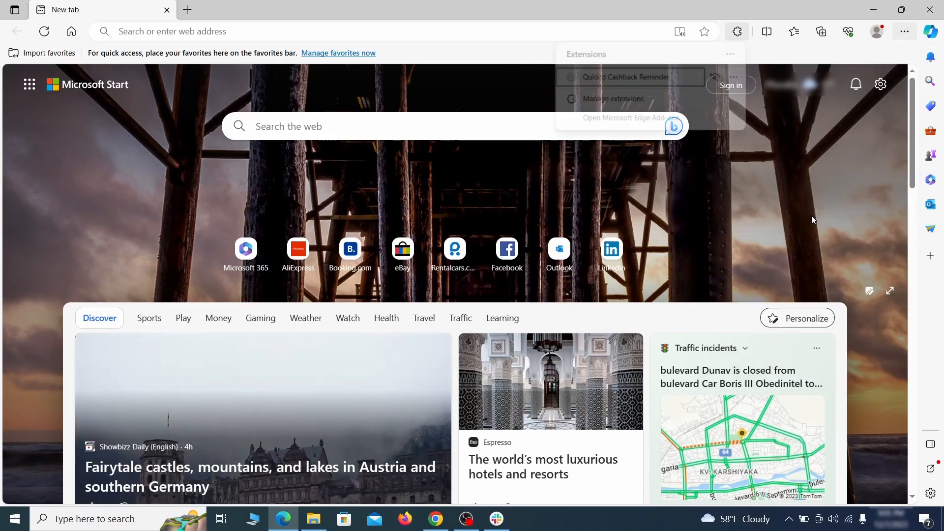
left_click(612, 101)
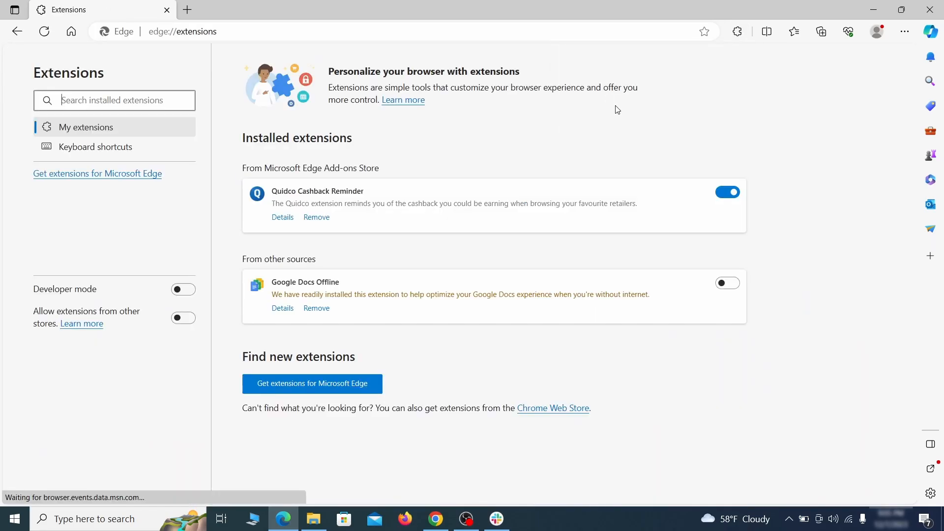
left_click(730, 194)
left_click(316, 219)
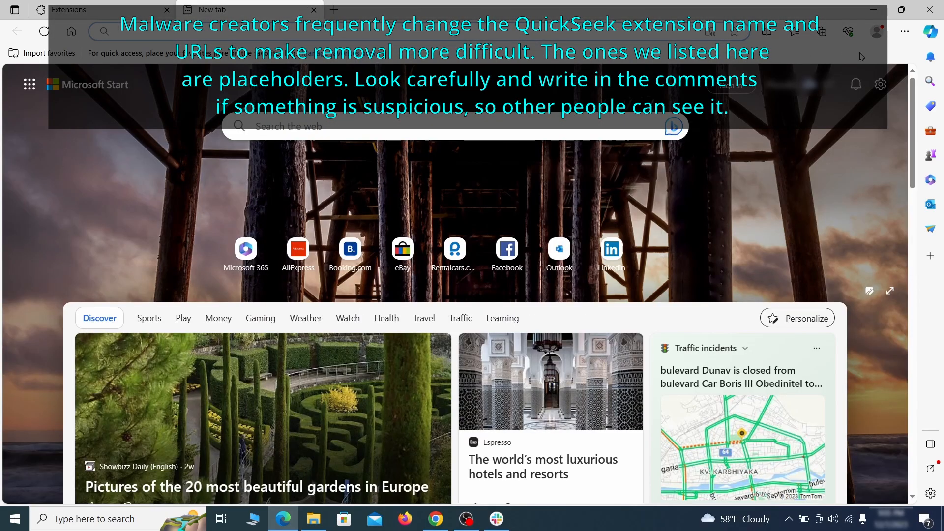
Clear Edge's browsing data for the last hour, including history, cookies, cached files, site permissions and Media Foundation data.
left_click(905, 33)
left_click(782, 339)
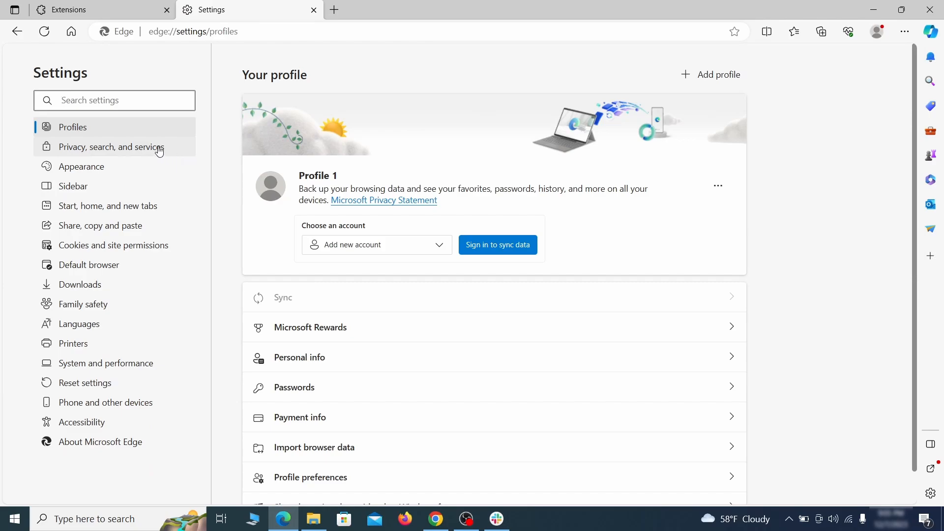
left_click(159, 151)
scroll(512, 302, "down", 4)
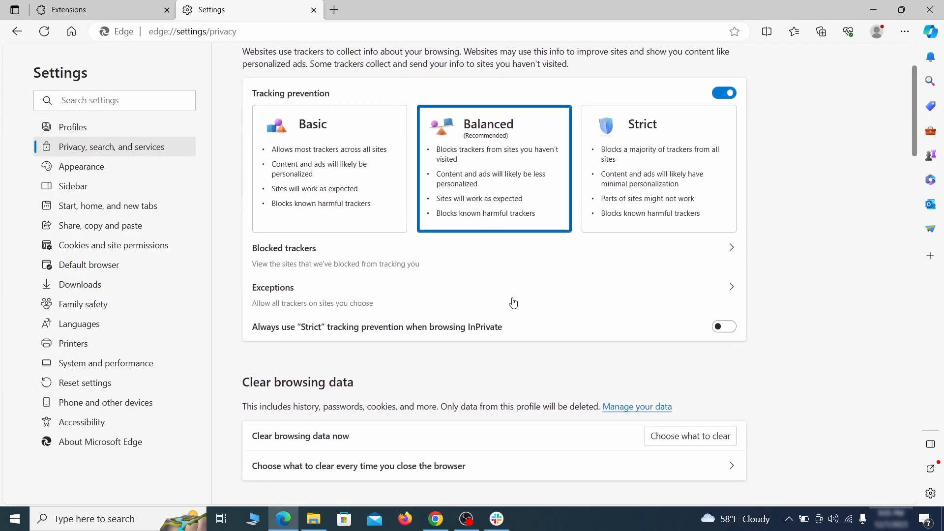
left_click(706, 344)
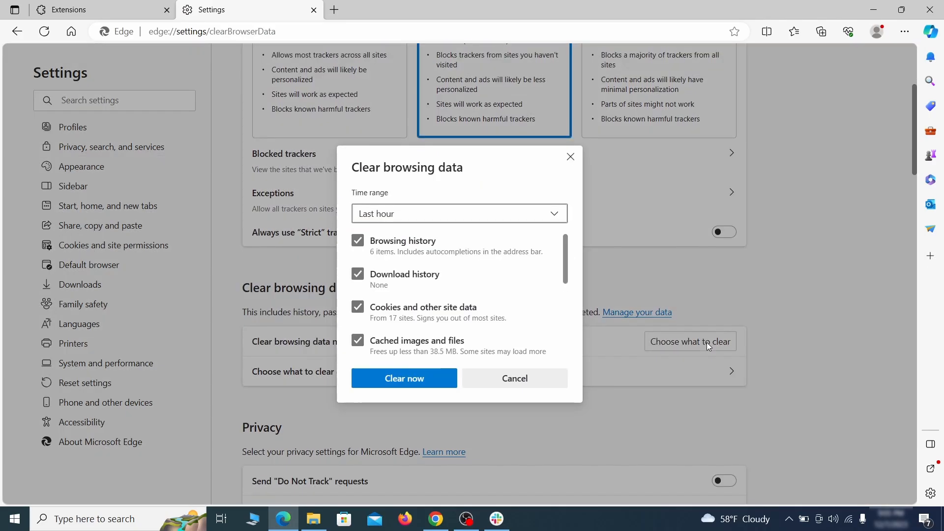
scroll(378, 246, "down", 5)
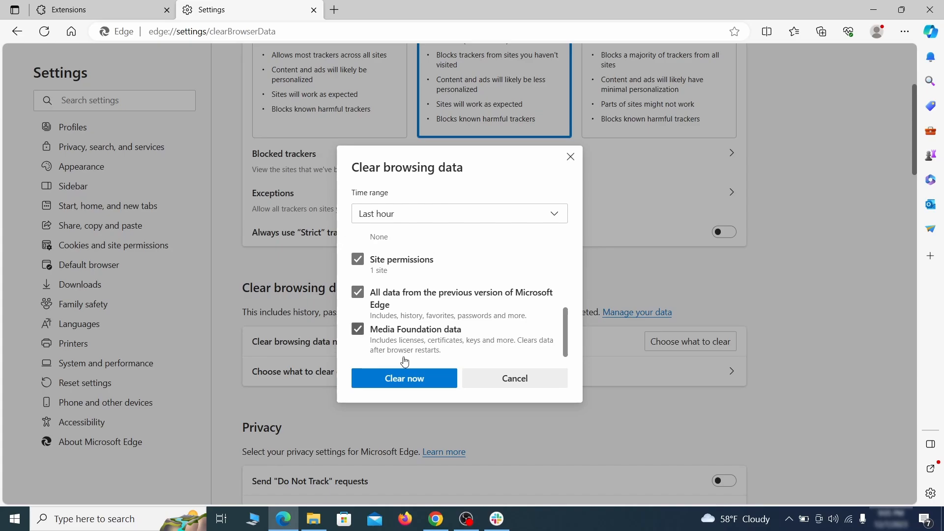
left_click(444, 383)
Set Google as the search engine used in Edge's address bar.
scroll(610, 279, "down", 10)
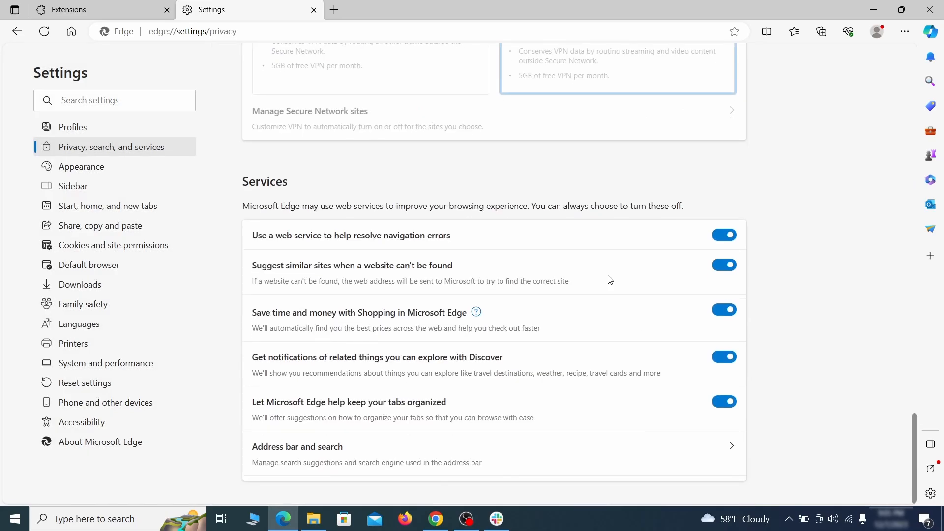
left_click(540, 461)
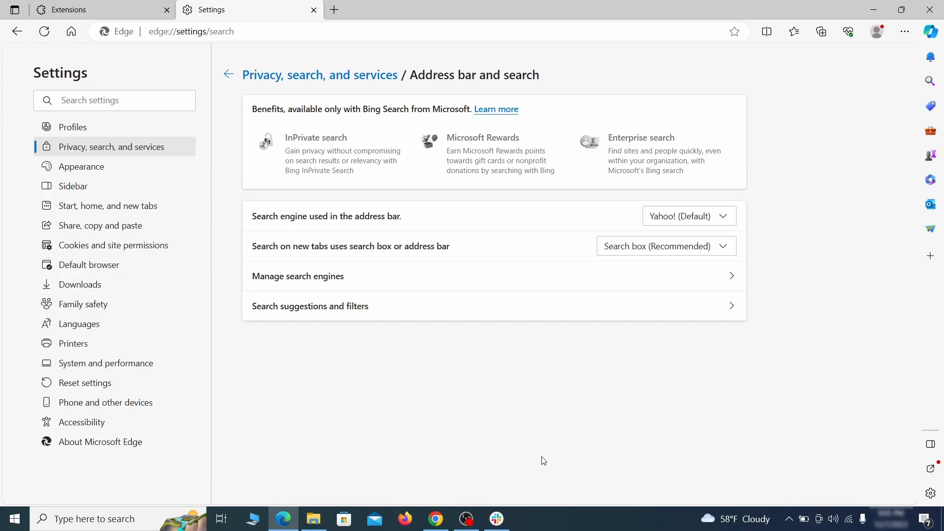
left_click(727, 217)
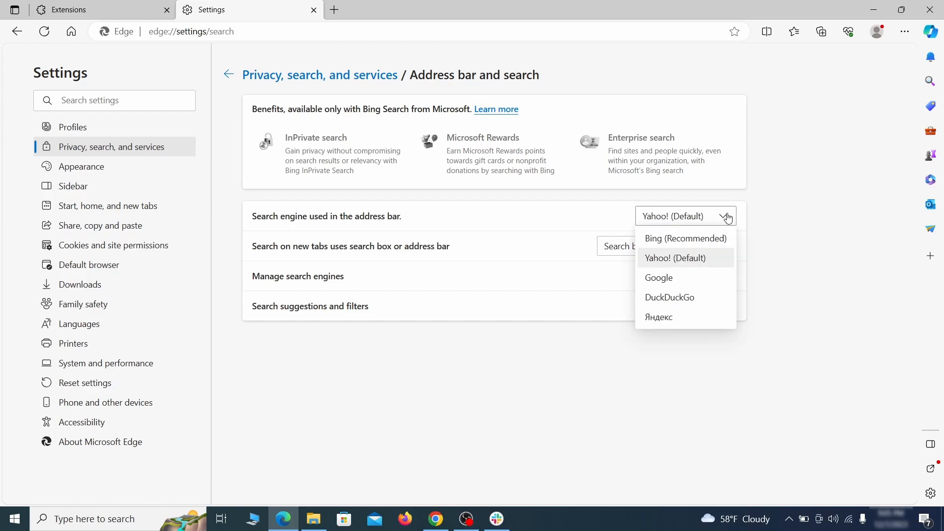
left_click(699, 275)
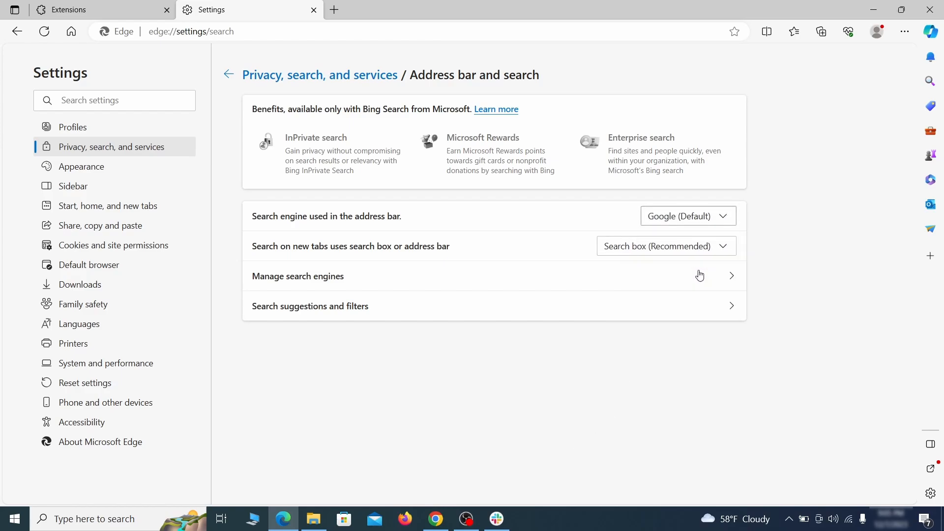
Remove the ExampleRougeURL.com entry from Edge's list of address bar search engines.
left_click(364, 284)
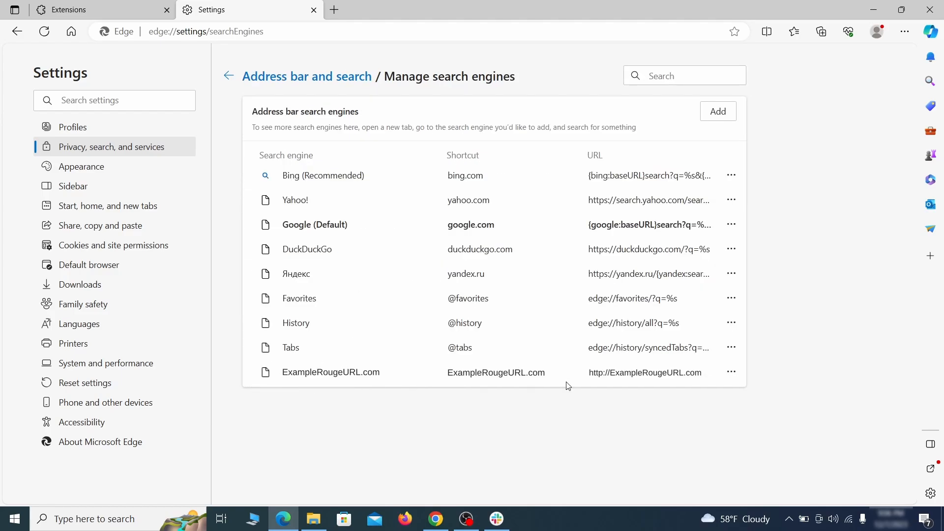
left_click(731, 373)
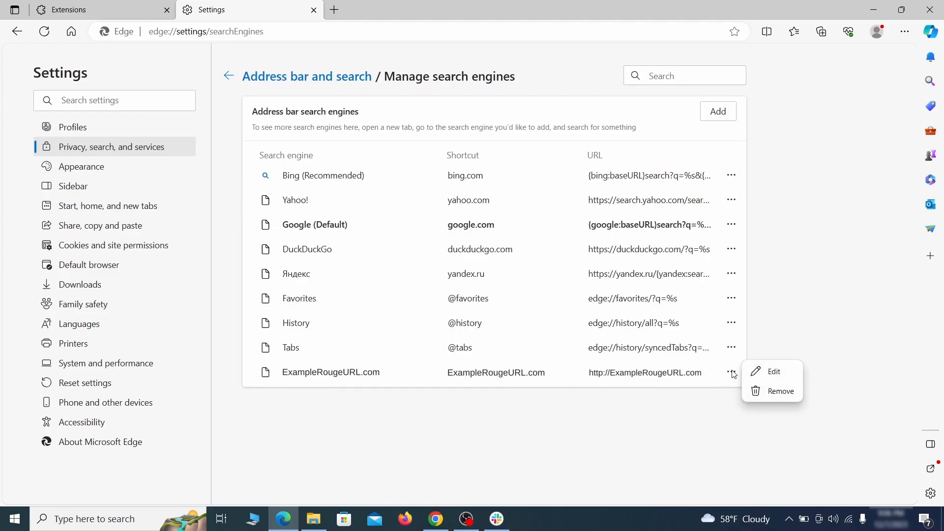
left_click(784, 394)
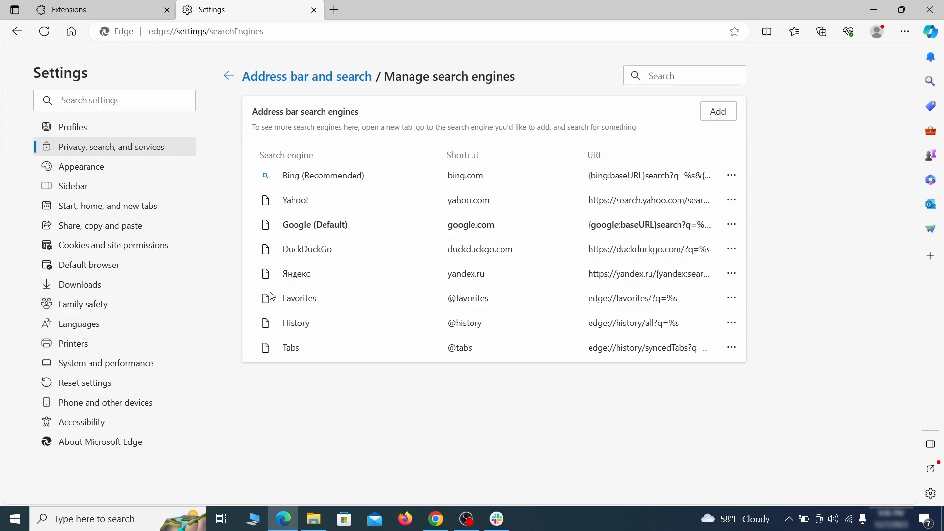
Delete ExampleRougeURL.com from the pages that open when Edge starts.
left_click(118, 206)
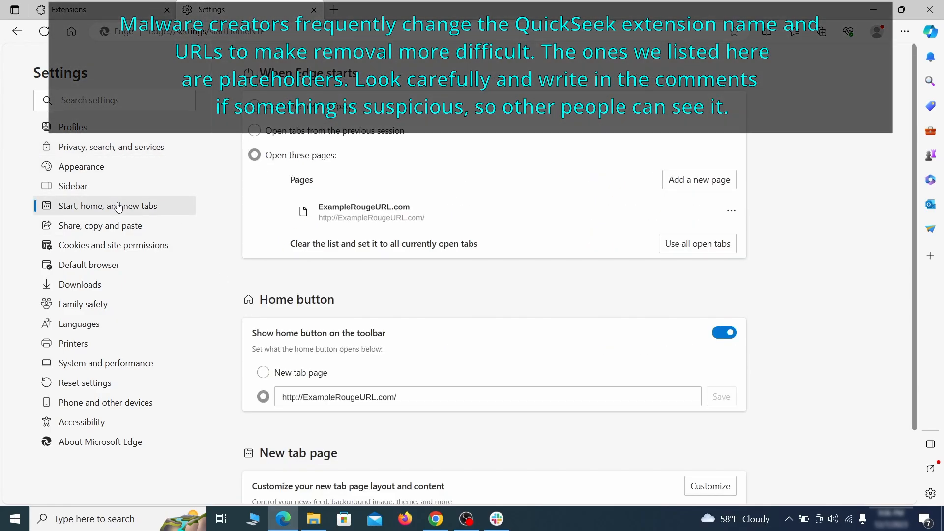
left_click(732, 217)
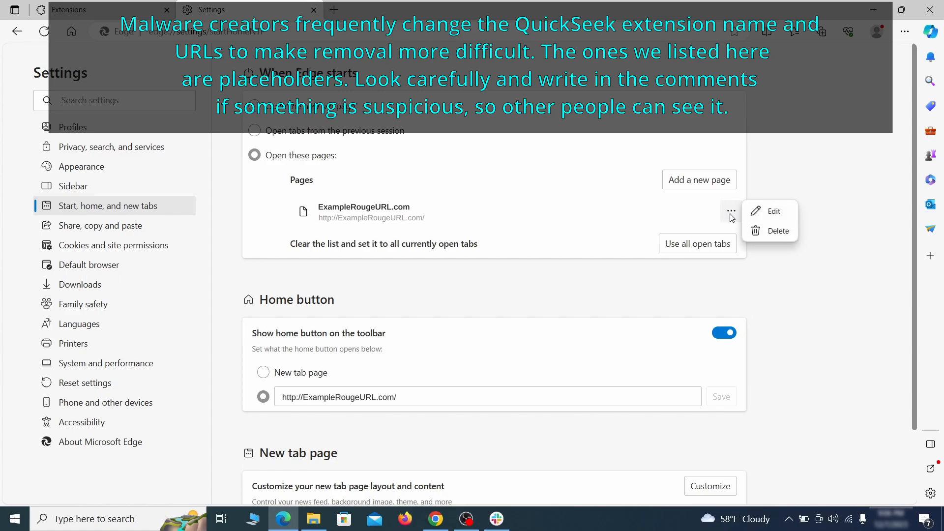
left_click(770, 232)
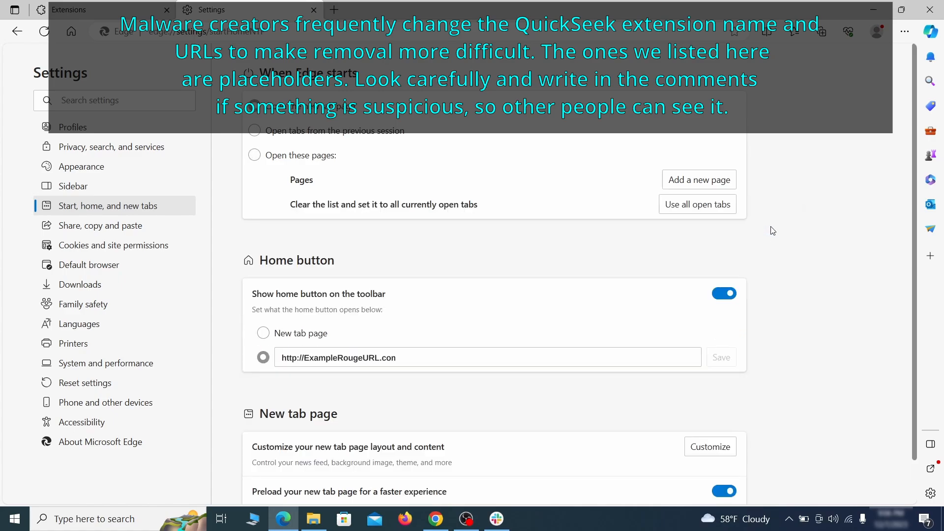
Clear the custom URL of Edge's home button and set the button to open the new tab page.
triple_click(410, 353)
key("BackSpace")
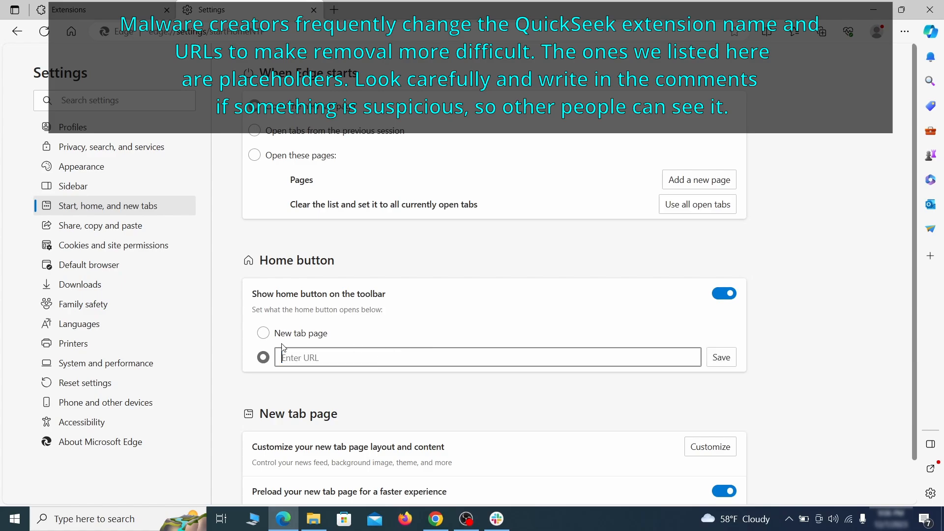
left_click(263, 332)
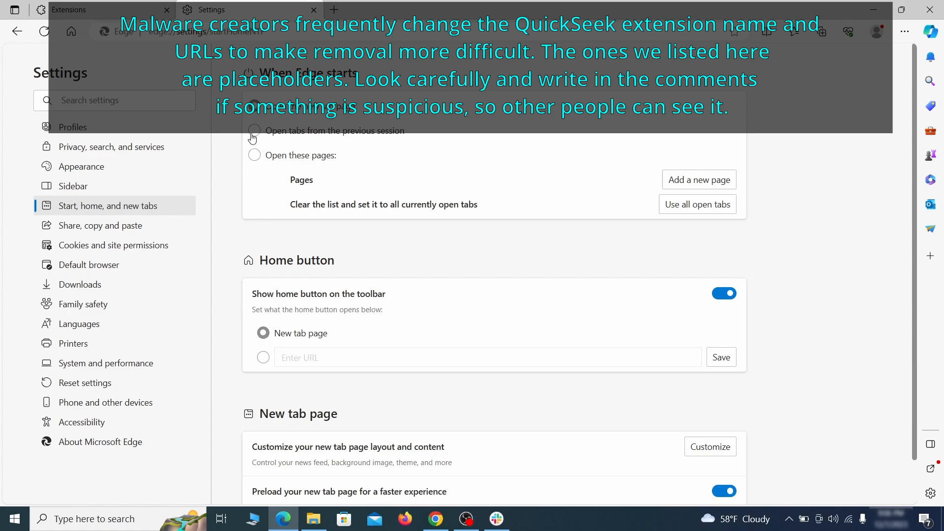
Remove ExampleRougeURL.com from the sites allowed to send notifications in Edge's site permissions.
left_click(169, 246)
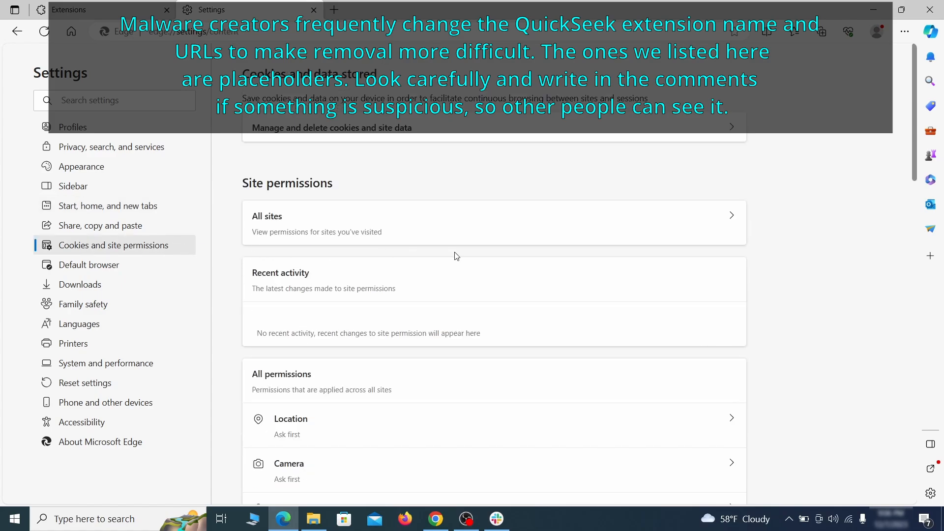
scroll(457, 257, "down", 5)
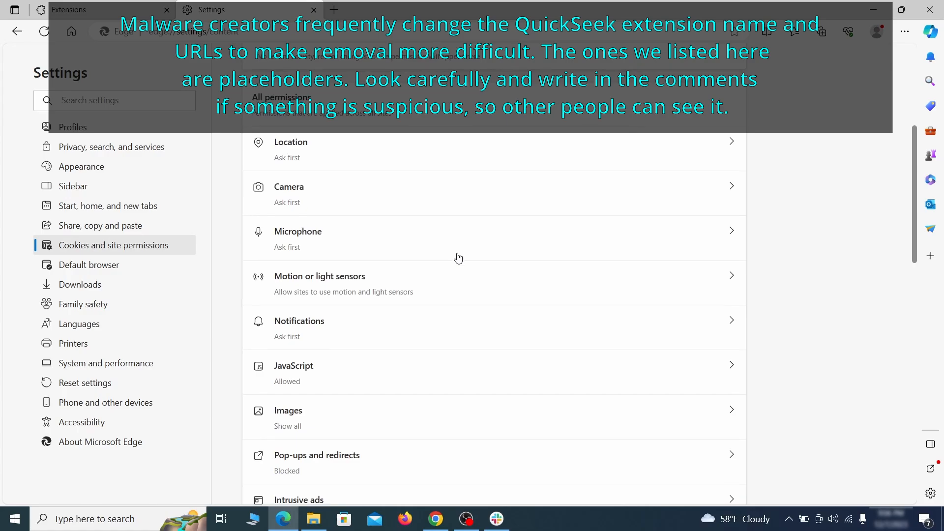
scroll(458, 257, "down", 2)
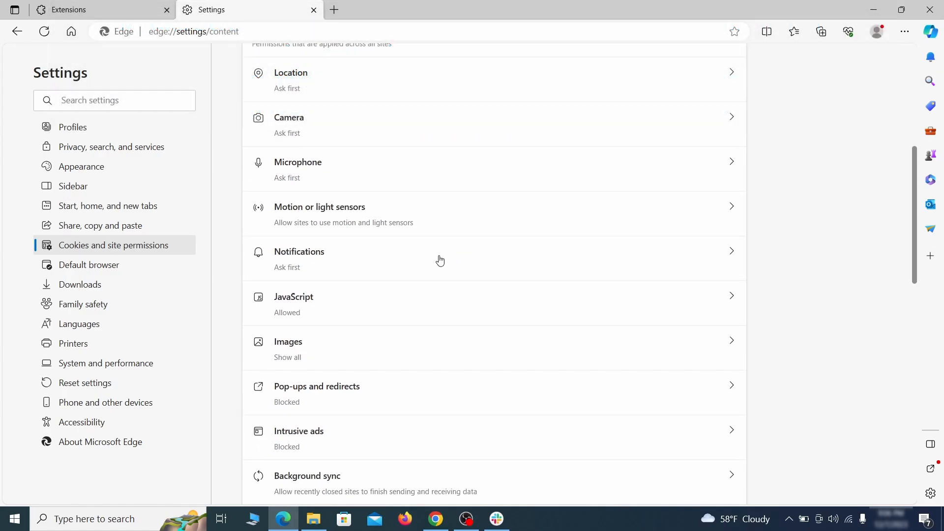
left_click(440, 261)
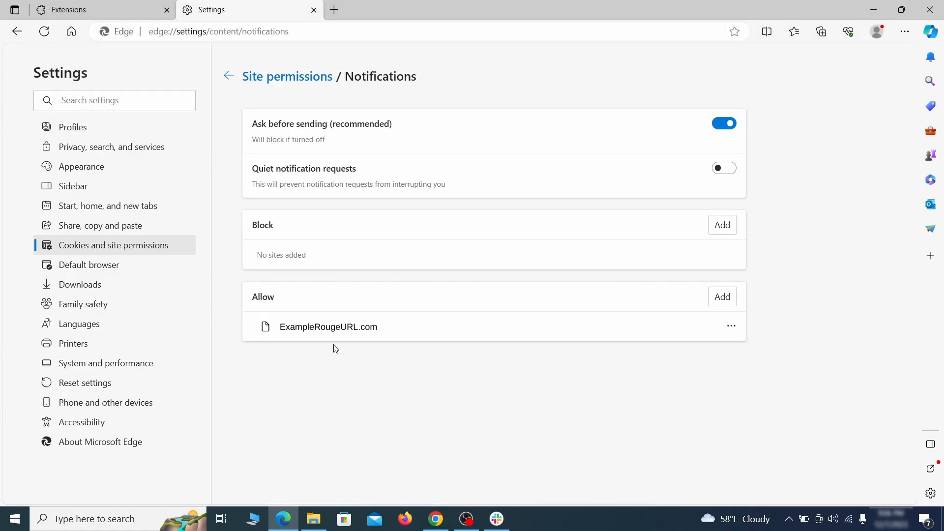
left_click(731, 327)
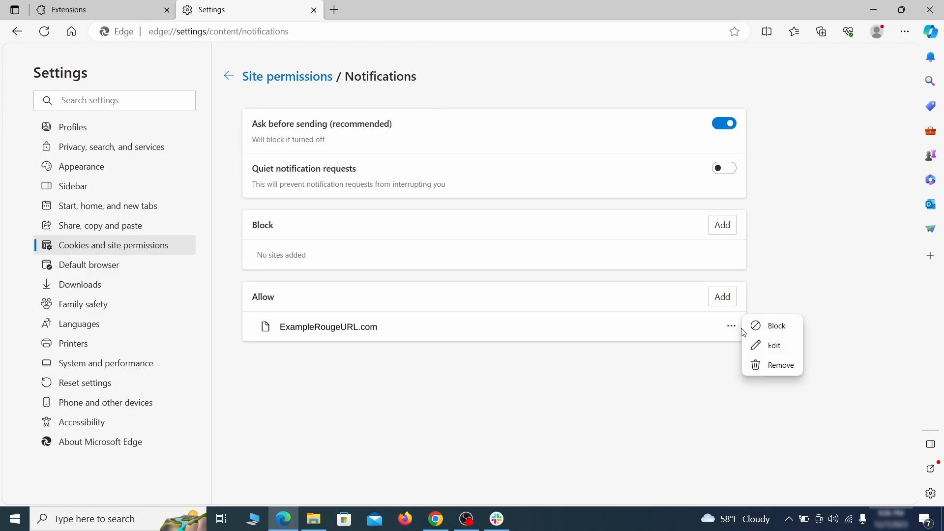
left_click(774, 367)
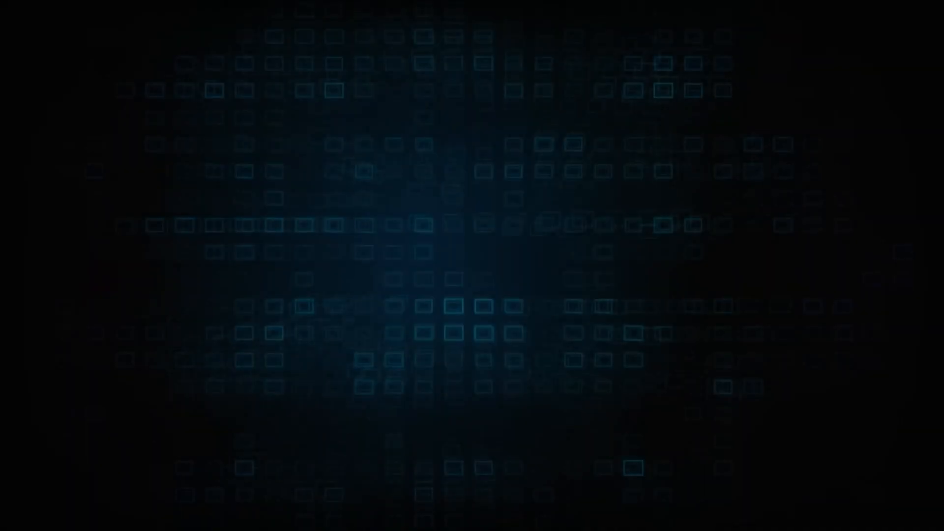